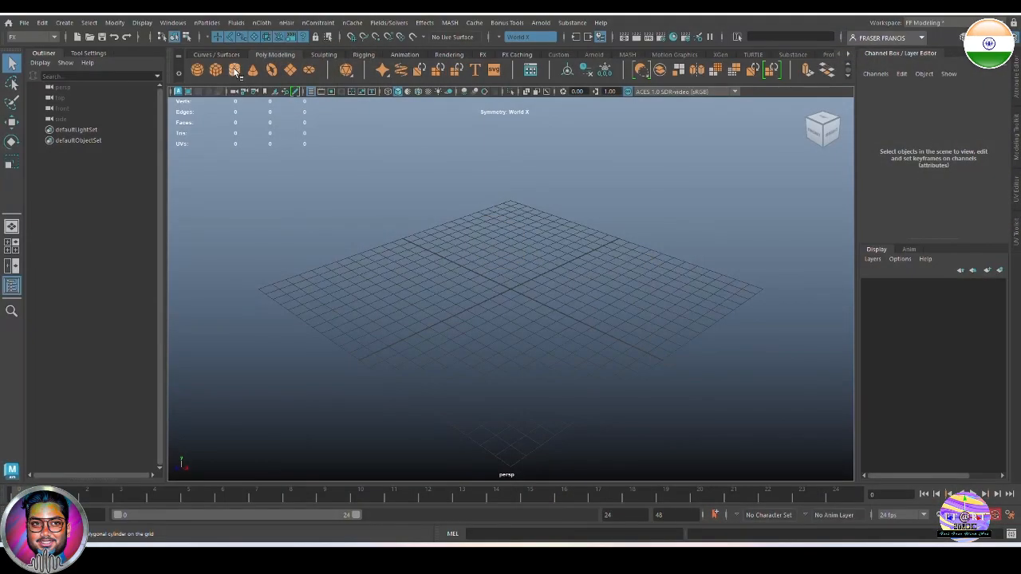
Create a polygon cylinder at the origin and stretch it vertically to a Scale Y of about 8.03.
click(233, 69)
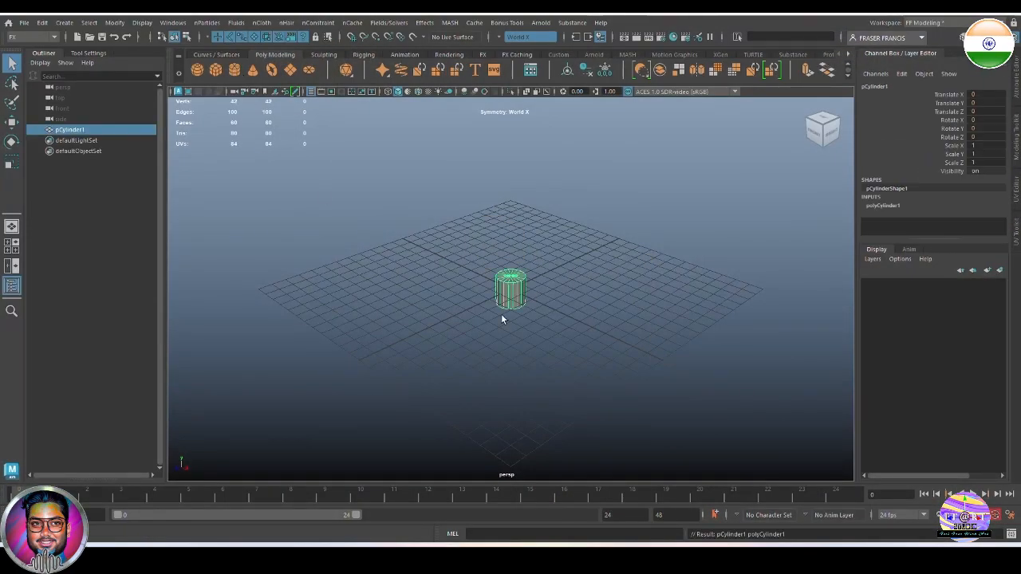
key(r)
drag(511, 244, 513, 106)
scroll(590, 279, down, 2)
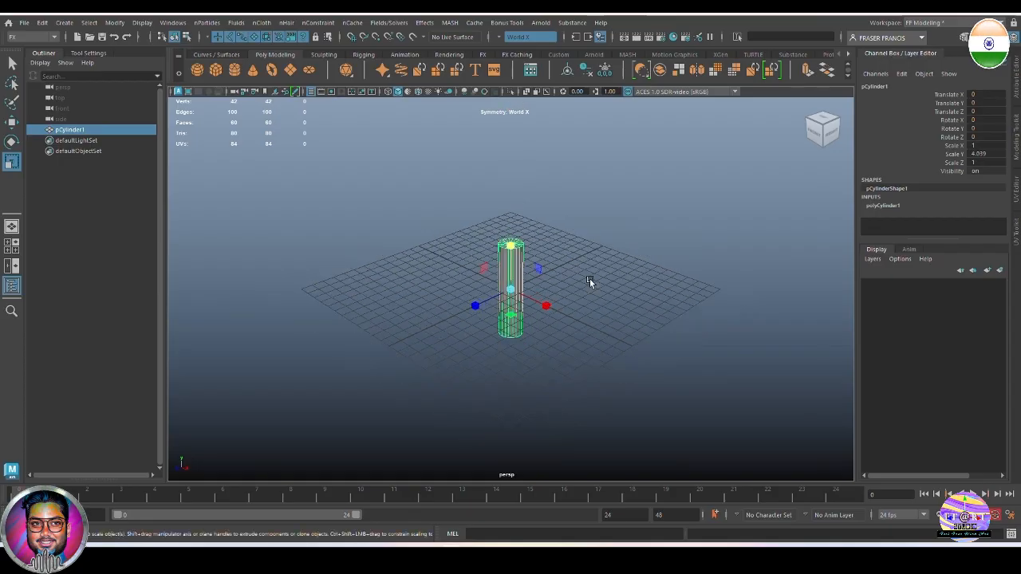
key(space)
drag(568, 330, 582, 358)
scroll(534, 305, down, 1)
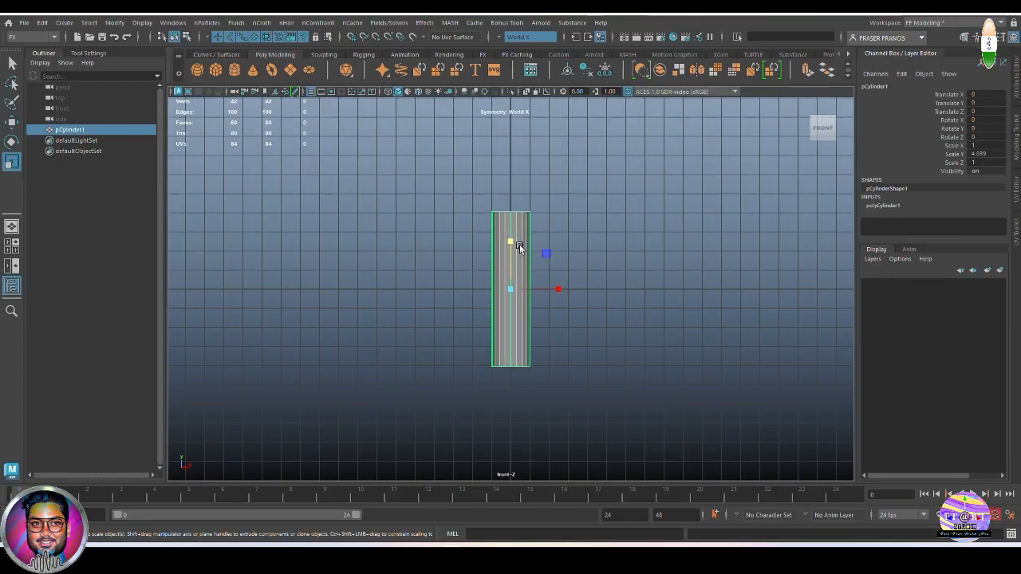
drag(511, 242, 509, 192)
scroll(624, 304, down, 2)
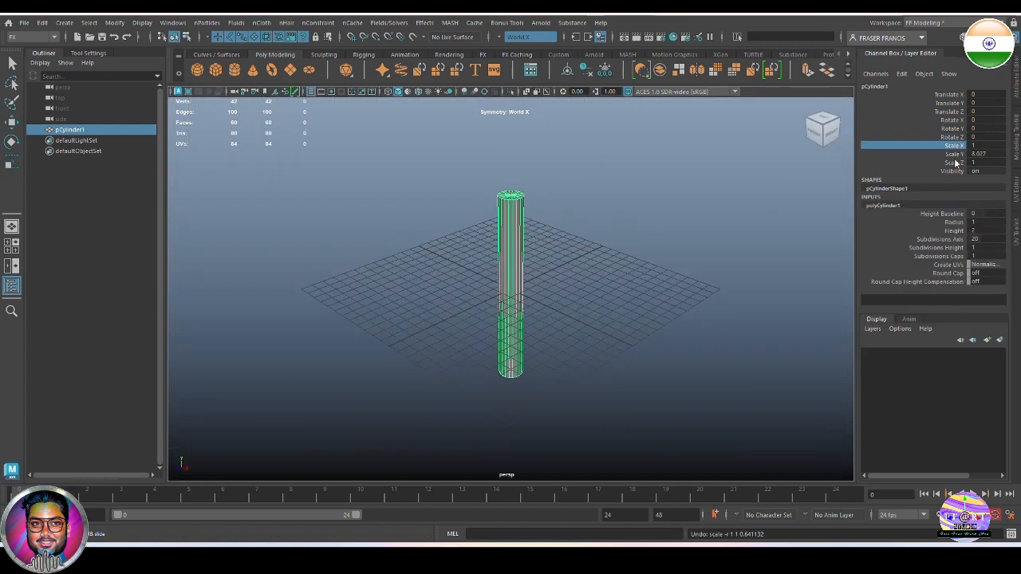
Thin the cylinder into a pole by setting both Scale X and Scale Z to 0.2.
ctrl+click(953, 162)
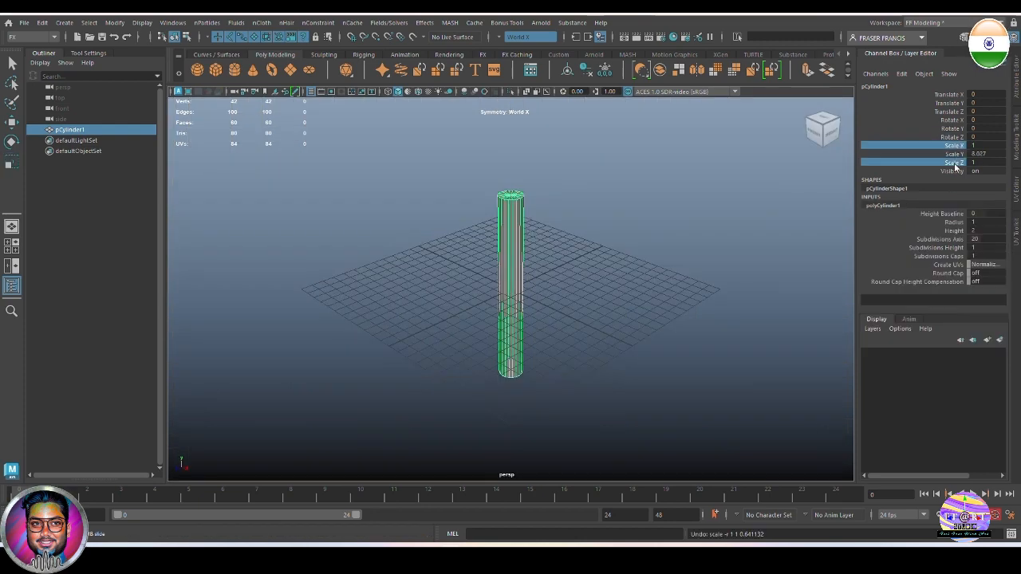
mouse_move(650, 265)
middle_down()
mouse_move(685, 257)
mouse_move(638, 261)
middle_up()
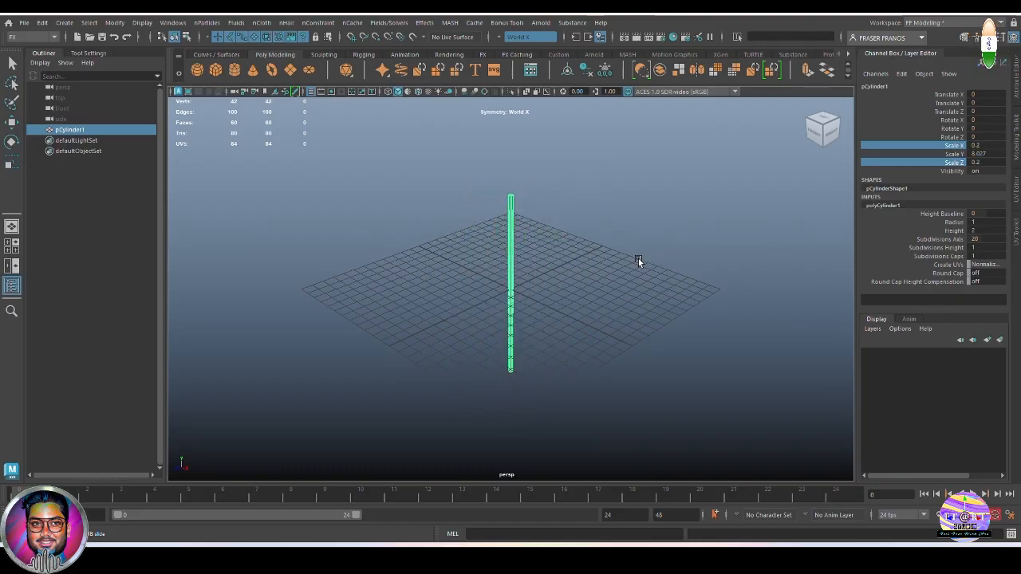
alt+drag(638, 258, 646, 238)
scroll(599, 278, up, 6)
alt+right_drag(646, 237, 603, 256)
alt+drag(603, 256, 631, 275)
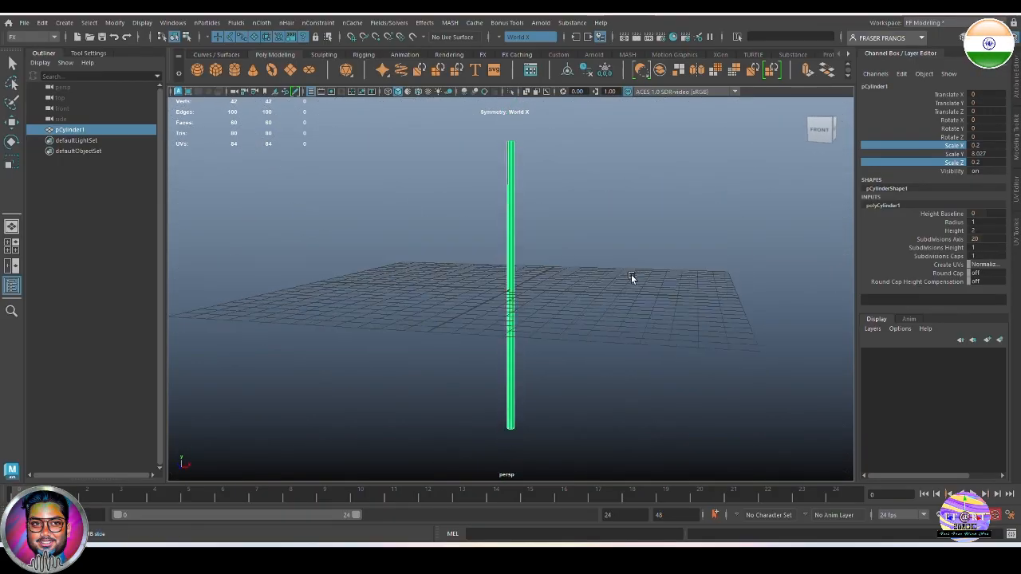
Move the pole up to a Translate Y of about 7.96 so its base sits on the grid, and deselect it.
alt+right_drag(631, 276, 597, 280)
key(w)
drag(511, 268, 524, 160)
alt+middle_drag(558, 194, 513, 293)
click(559, 303)
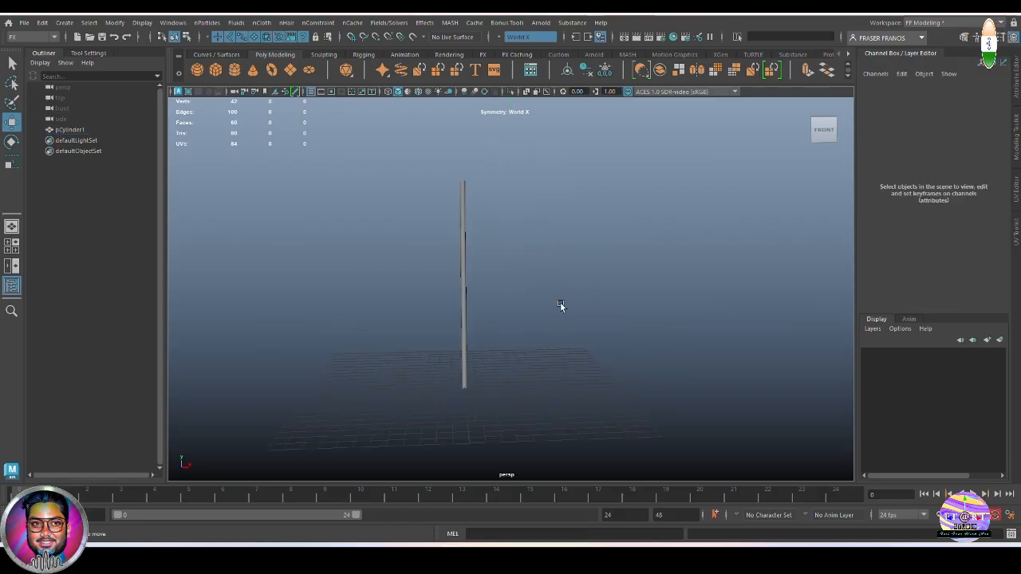
Examine the pole's placement on the grid in the perspective and front views.
alt+drag(559, 303, 533, 342)
alt+right_drag(533, 341, 569, 353)
alt+drag(569, 353, 585, 370)
alt+right_drag(586, 369, 545, 342)
key(q)
key(space)
drag(563, 304, 567, 355)
alt+right_drag(582, 357, 626, 356)
alt+middle_drag(613, 337, 586, 417)
alt+drag(585, 417, 602, 351)
key(space)
drag(602, 349, 600, 311)
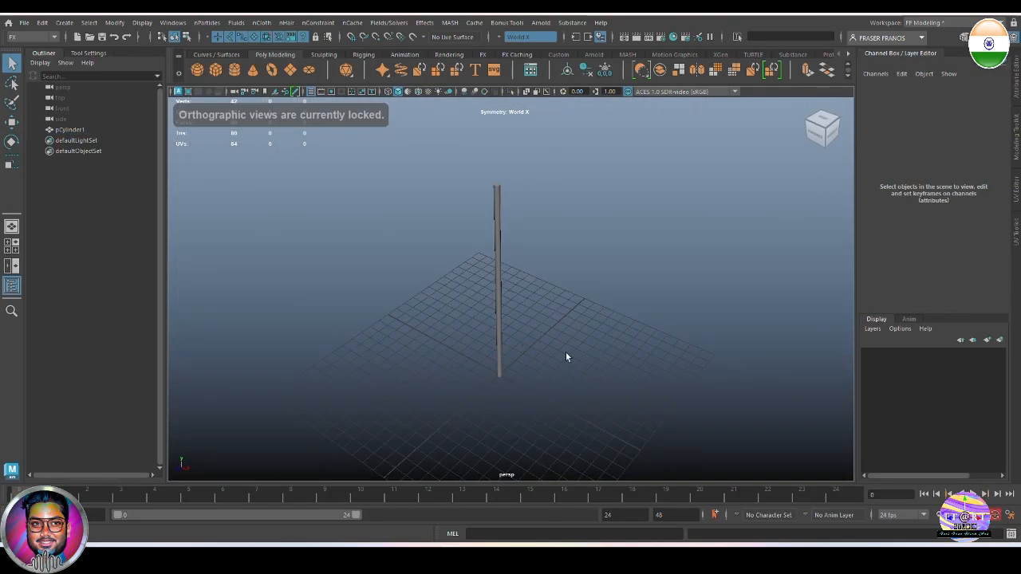
alt+drag(565, 357, 506, 313)
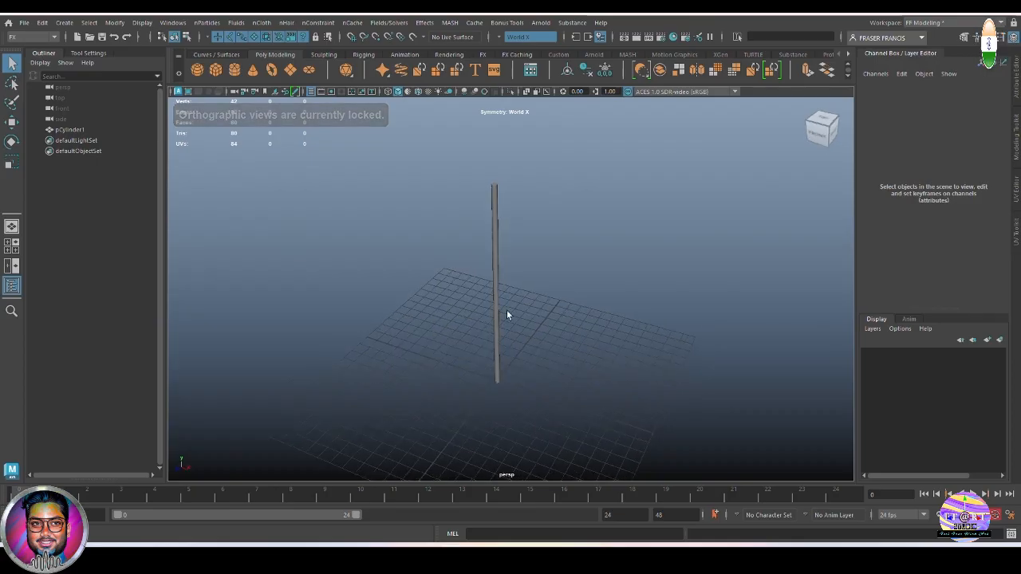
Create a polygon plane at the pole's base with 24 subdivisions in both width and height.
click(290, 69)
scroll(505, 392, up, 6)
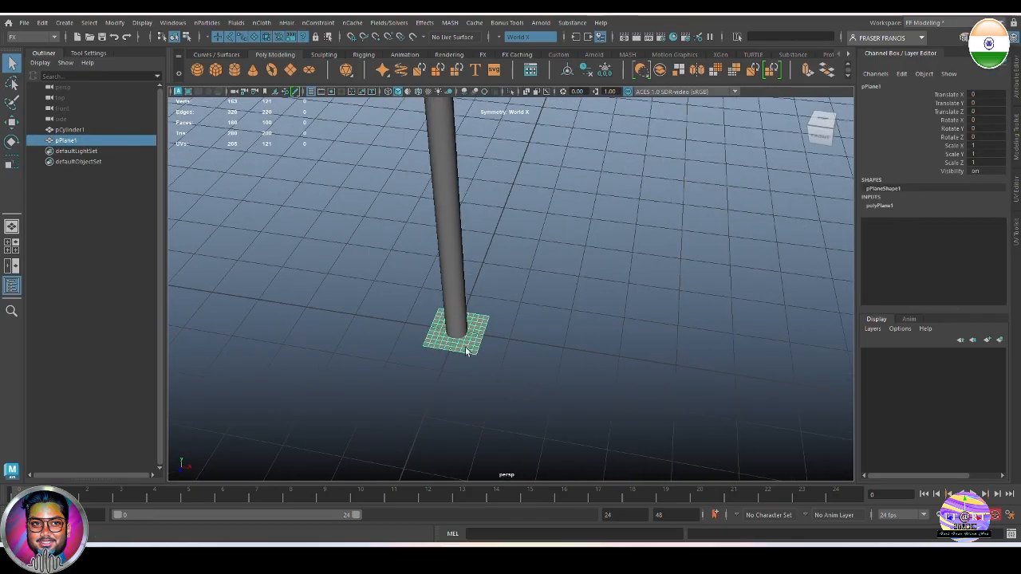
click(888, 206)
drag(956, 239, 956, 248)
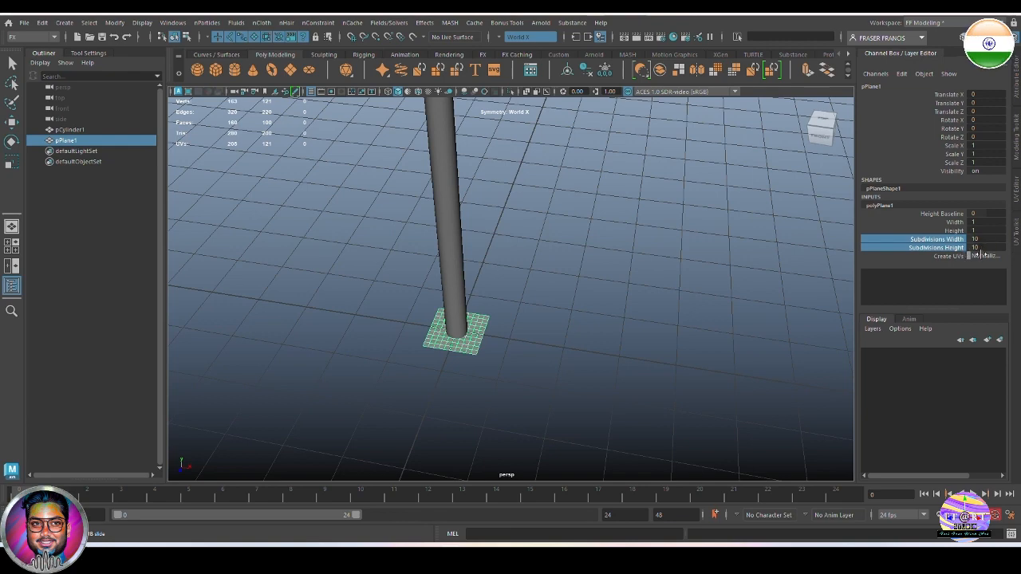
middle_drag(630, 362, 676, 354)
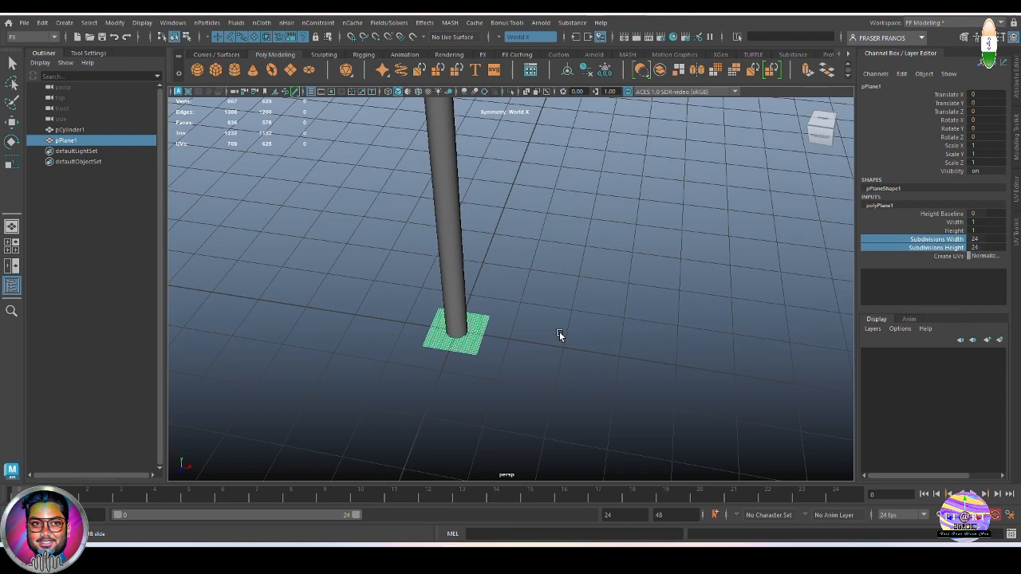
alt+drag(561, 336, 588, 344)
click(588, 344)
scroll(596, 344, up, 3)
alt+middle_drag(587, 343, 599, 375)
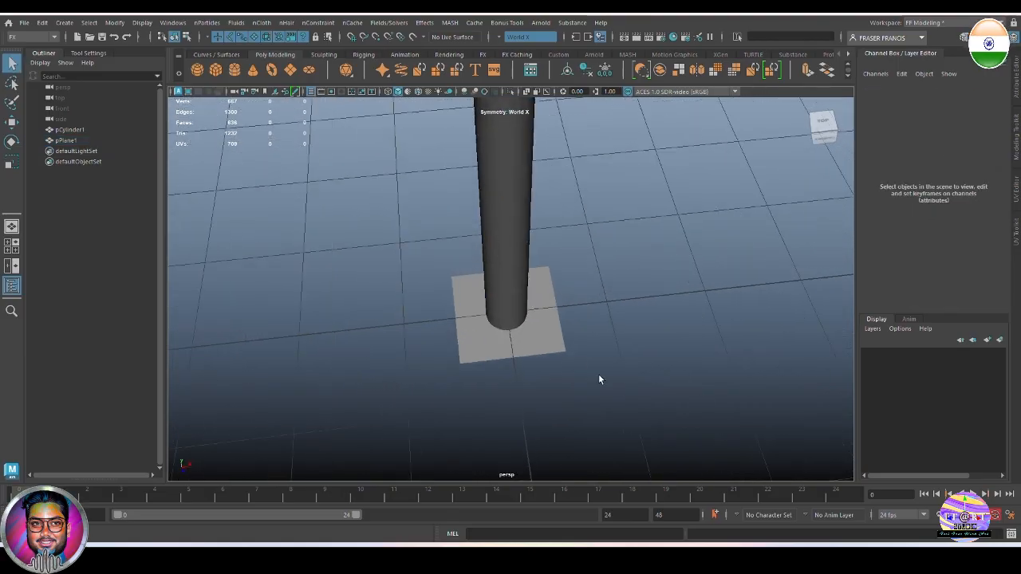
Scale the plane into a rectangle with Scale X about 3.05 and Scale Z about 1.84.
click(562, 351)
key(w)
alt+drag(616, 362, 494, 325)
alt+middle_drag(495, 325, 492, 325)
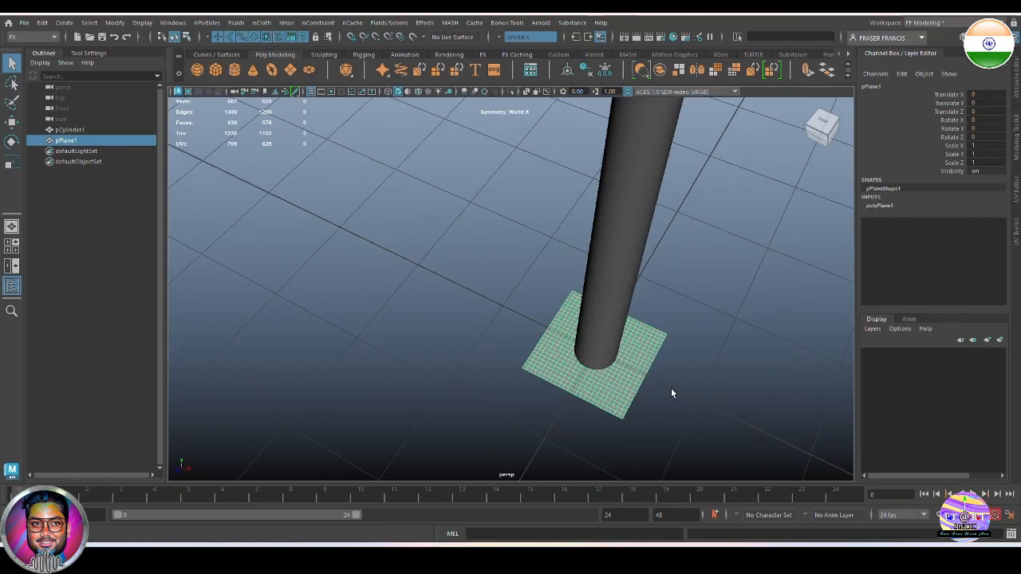
key(r)
middle_drag(671, 388, 697, 392)
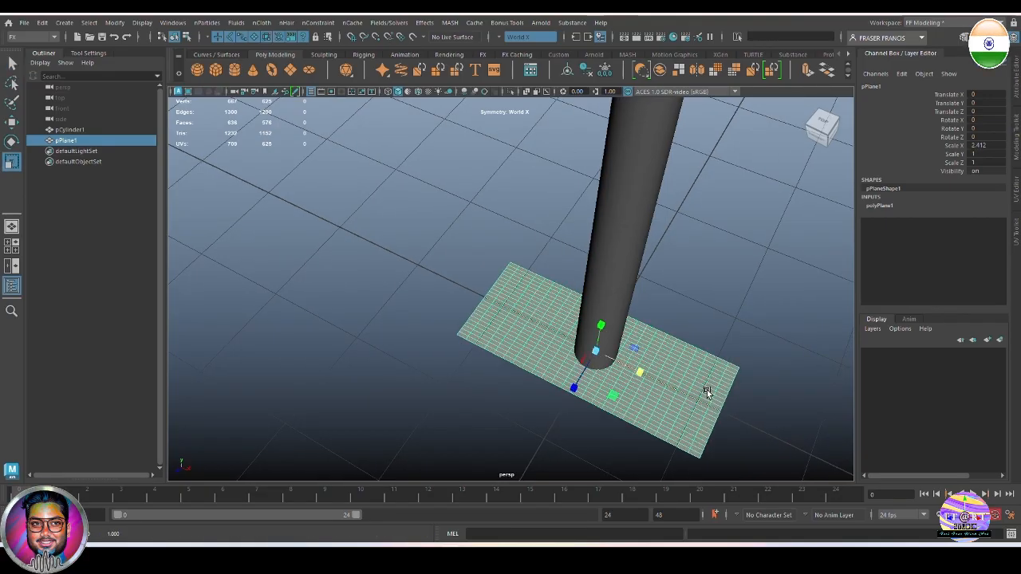
drag(562, 388, 540, 413)
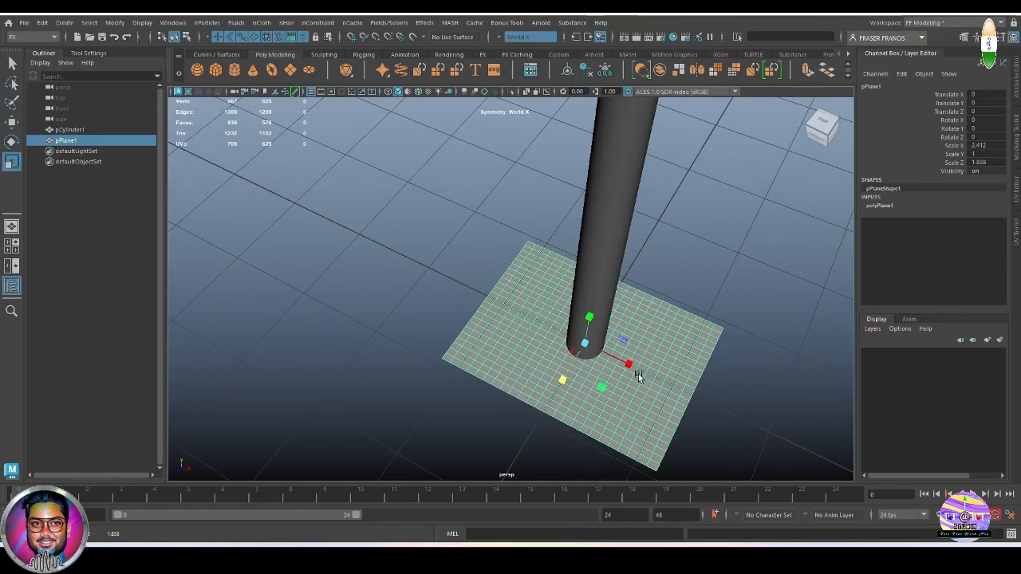
drag(639, 376, 464, 356)
Raise the plane along the pole to a Translate Y of about 14.17 and set its Rotate X to 90.
key(w)
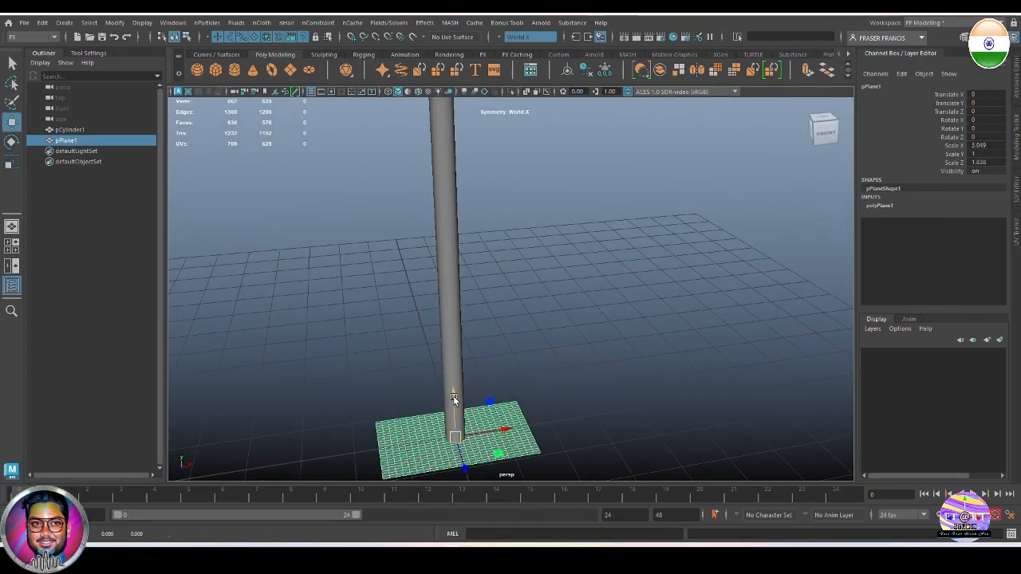
drag(453, 396, 531, 206)
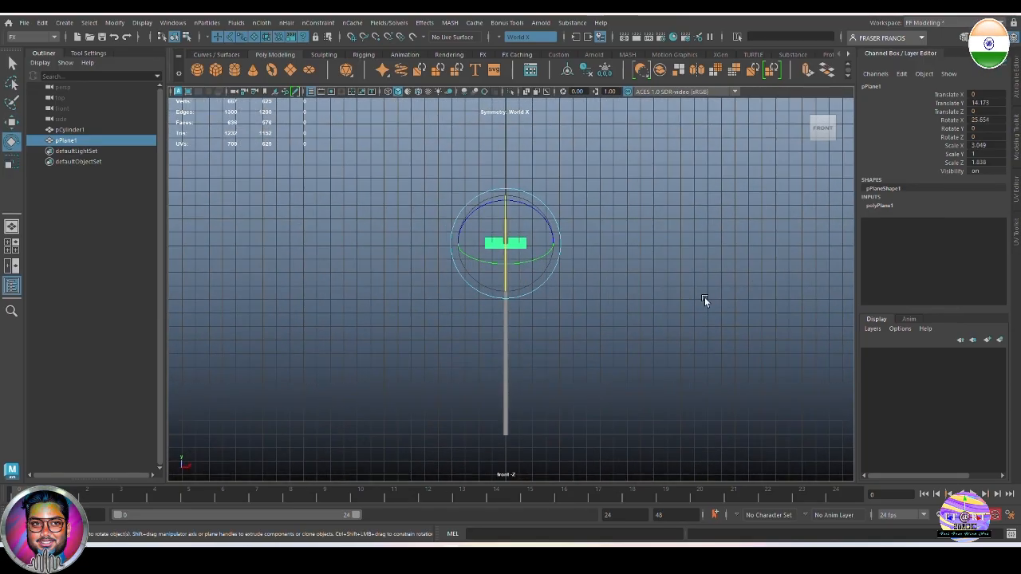
click(993, 121)
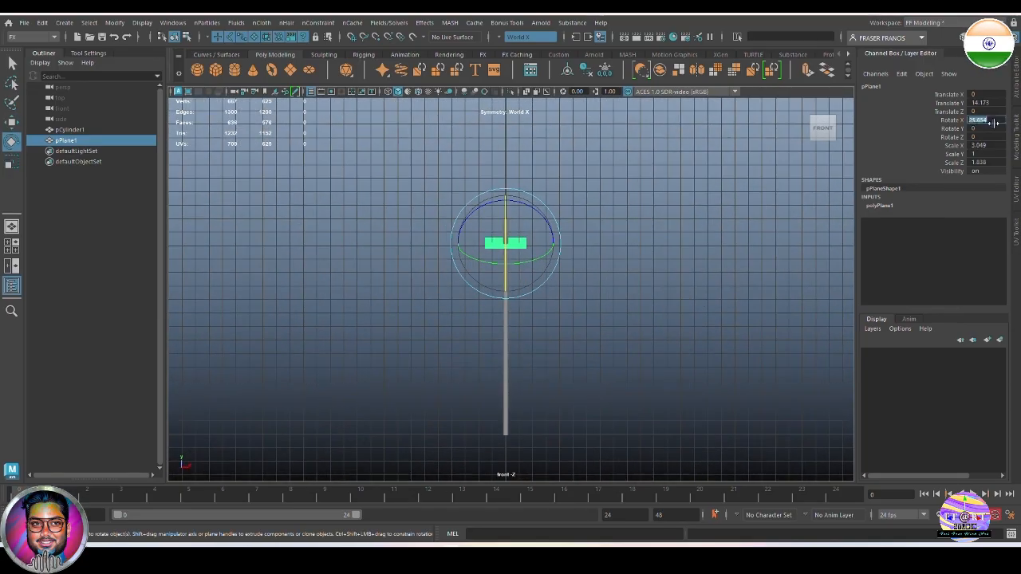
text(90)
key(Return)
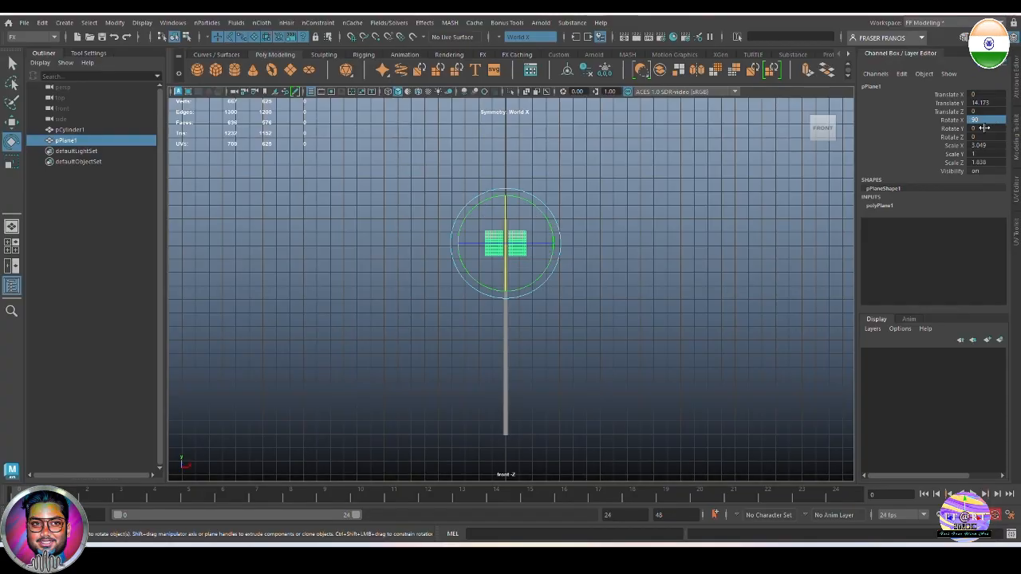
Enlarge the upright plane uniformly to flag size, with Scale X about 7.01 and Scale Z about 4.23.
alt+right_drag(445, 213, 534, 288)
key(r)
drag(495, 246, 573, 256)
alt+right_drag(613, 300, 470, 345)
alt+middle_drag(470, 344, 491, 163)
alt+right_drag(491, 163, 454, 199)
alt+middle_drag(507, 259, 491, 352)
drag(501, 197, 484, 199)
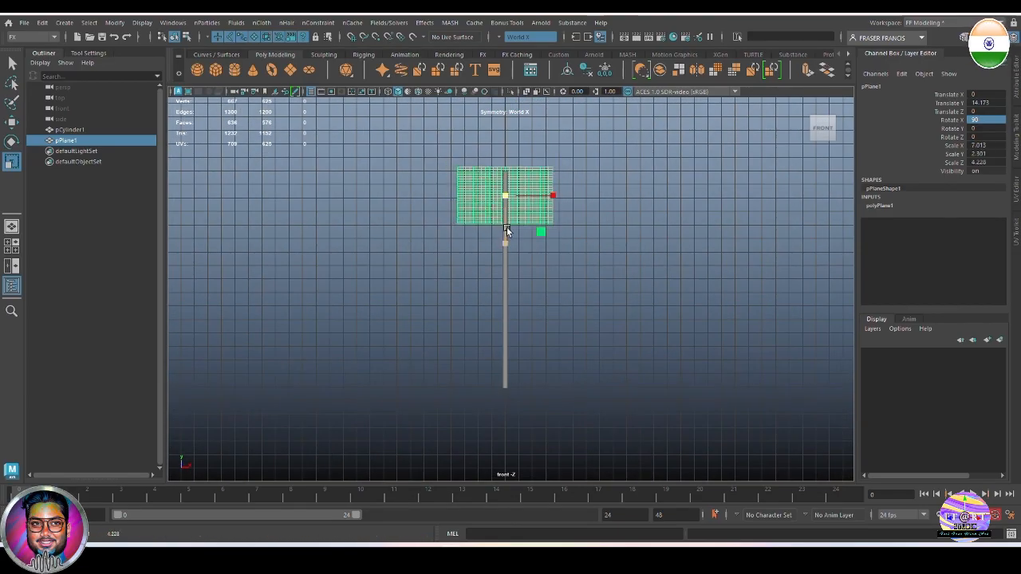
Move the flag plane beside the pole's upper end, to Translate X about 3.7 and Translate Y about 13.79.
key(w)
drag(554, 196, 607, 199)
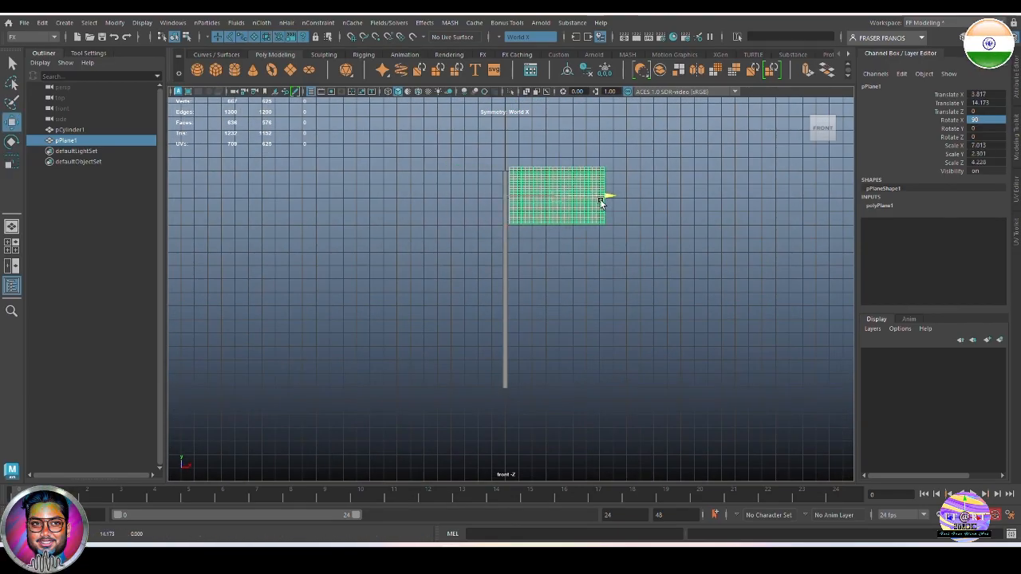
alt+right_drag(501, 179, 569, 234)
alt+middle_drag(569, 234, 553, 312)
alt+right_drag(554, 312, 569, 273)
alt+middle_drag(569, 273, 563, 328)
drag(557, 327, 558, 335)
key(space)
key(space)
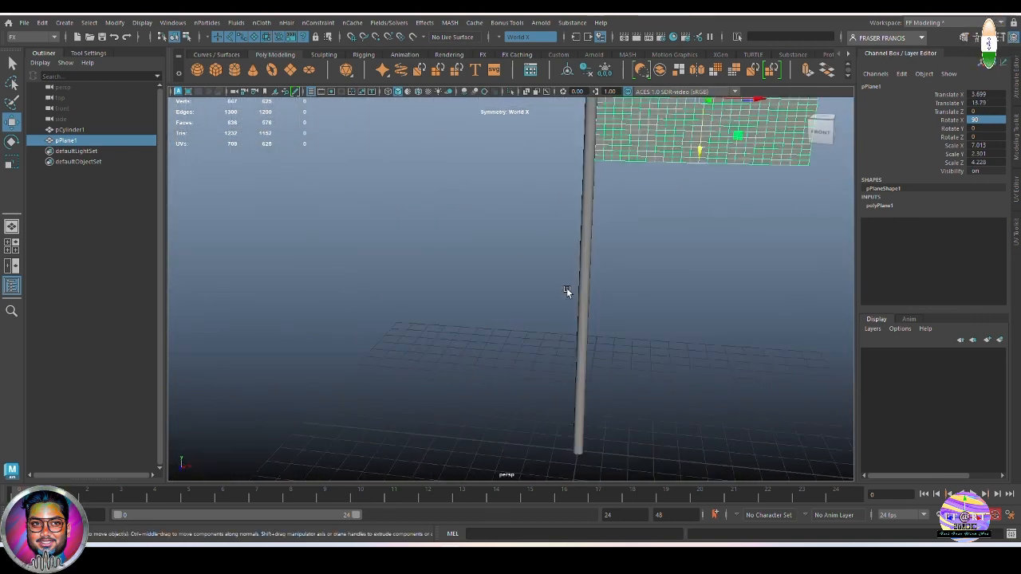
Nudge the flag plane horizontally to a Translate X of about 3.76 so its edge meets the pole, and deselect it.
alt+right_drag(566, 288, 587, 299)
alt+middle_drag(587, 299, 415, 479)
scroll(523, 363, down, 1)
drag(593, 289, 596, 289)
alt+drag(471, 298, 506, 303)
alt+middle_drag(505, 303, 506, 349)
alt+right_drag(462, 295, 571, 366)
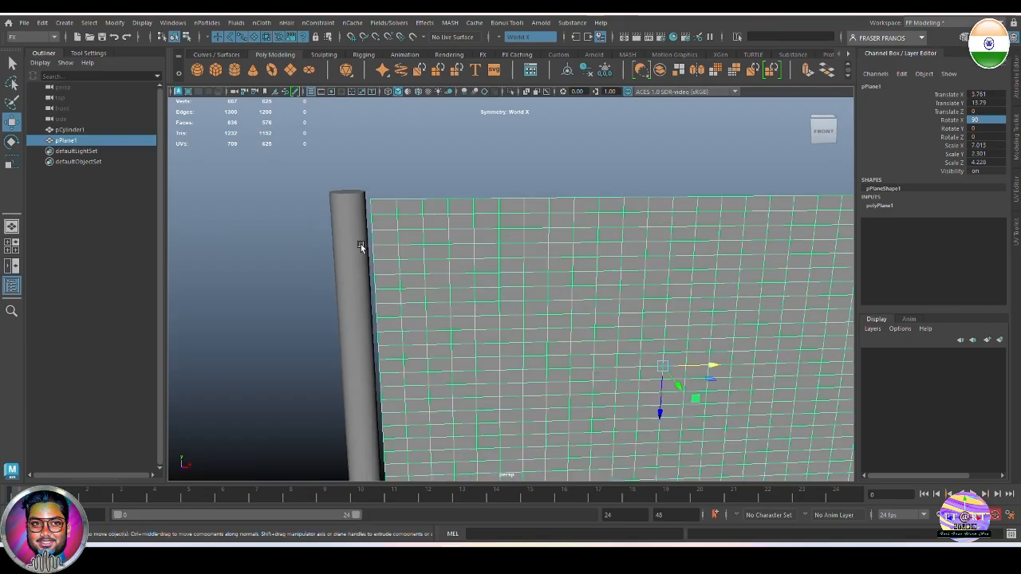
alt+right_drag(376, 312, 318, 298)
alt+middle_drag(510, 478, 449, 396)
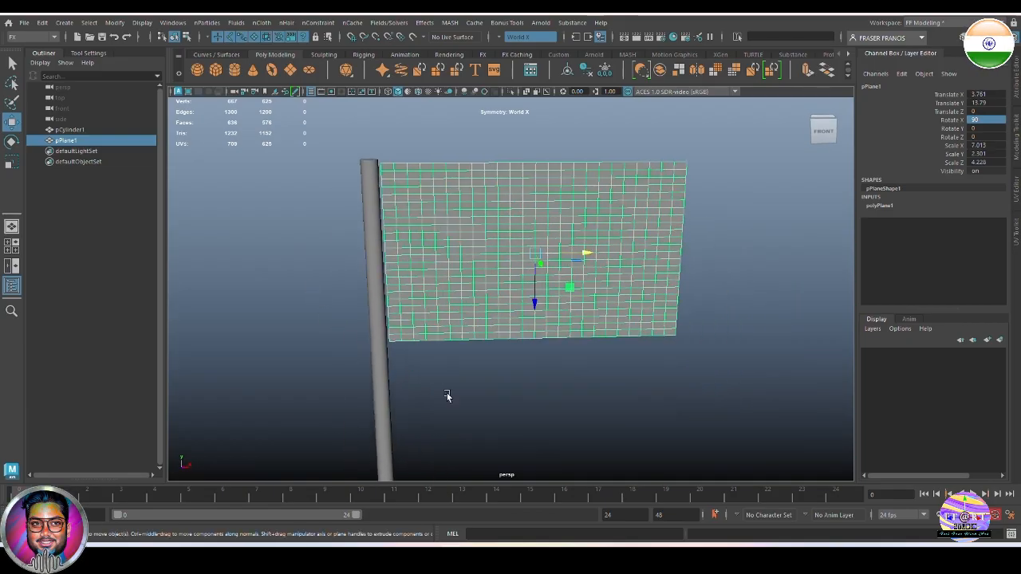
click(469, 398)
alt+right_drag(469, 398, 486, 358)
alt+drag(486, 358, 503, 376)
alt+right_drag(504, 375, 552, 380)
alt+middle_drag(553, 380, 546, 385)
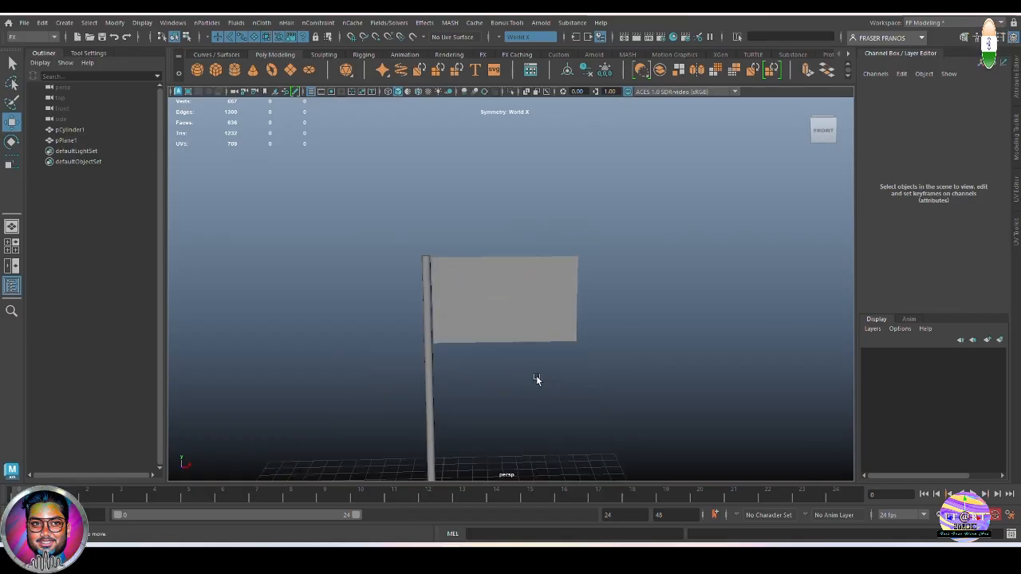
Delete the construction history of the flag plane and deselect it.
click(536, 318)
scroll(537, 317, up, 4)
mouse_move(487, 315)
alt+mouse_down()
mouse_move(454, 298)
mouse_move(477, 301)
alt+mouse_up()
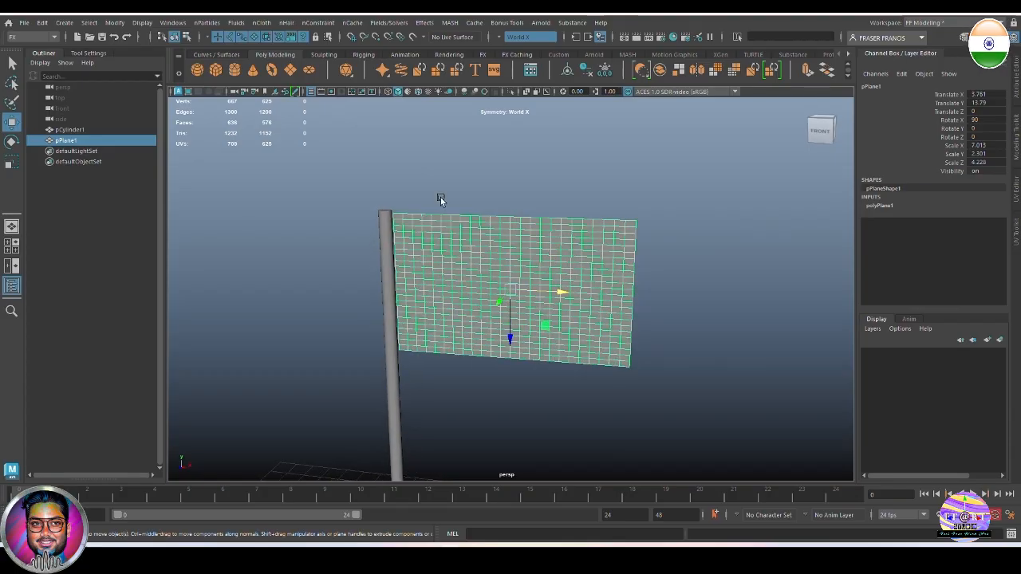
scroll(346, 74, down, 1)
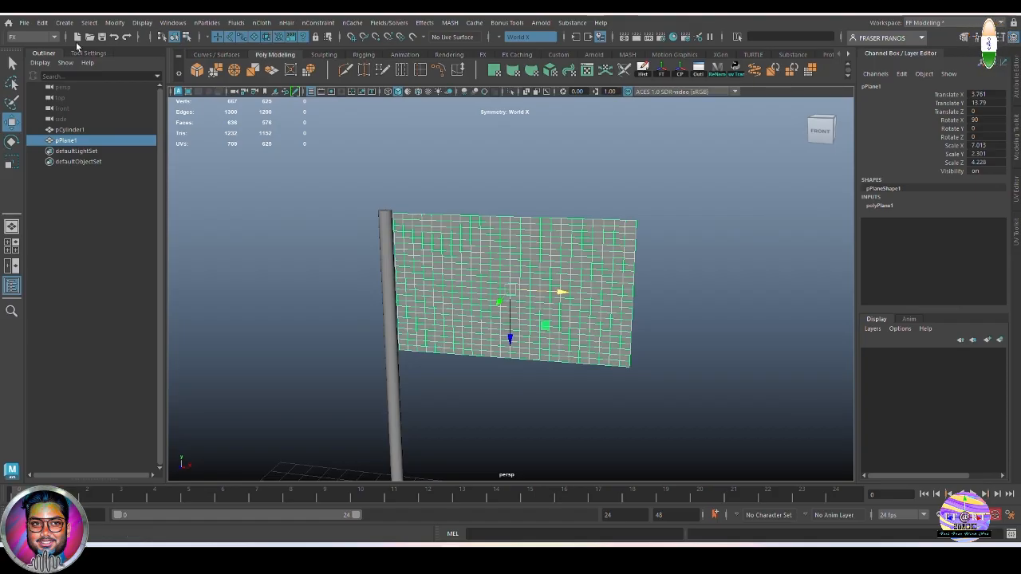
click(43, 22)
mouse_move(80, 151)
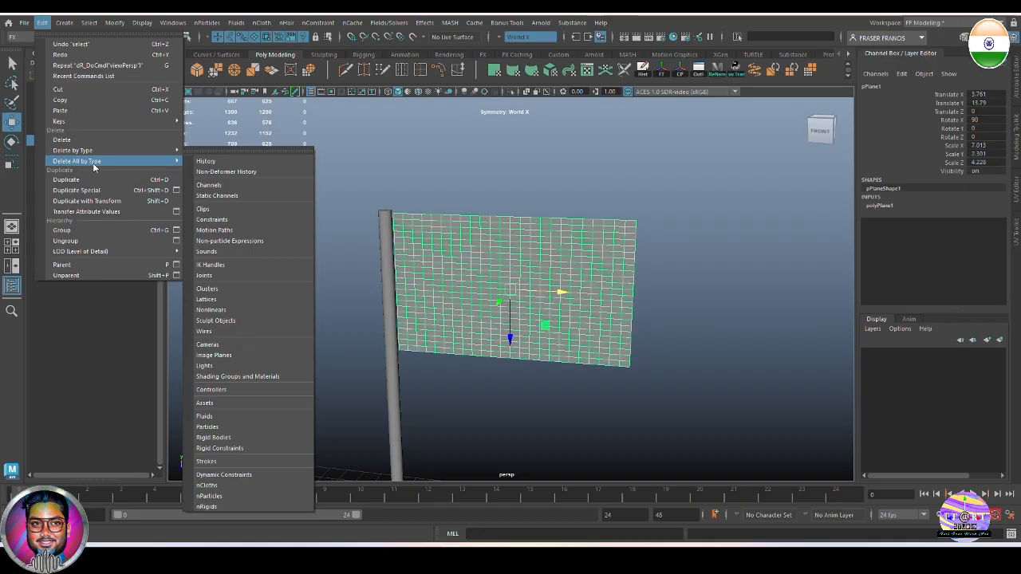
click(114, 22)
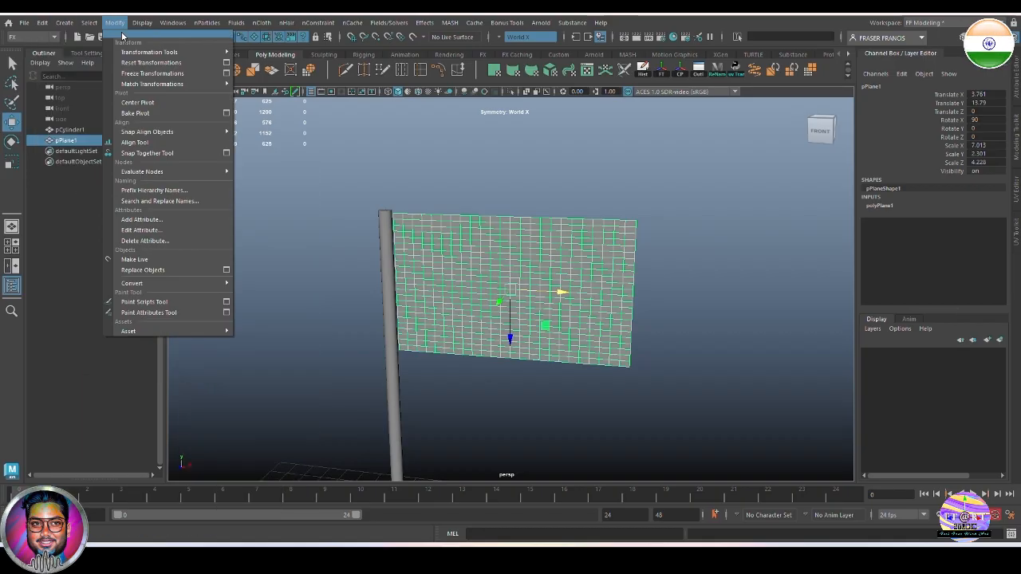
mouse_move(151, 82)
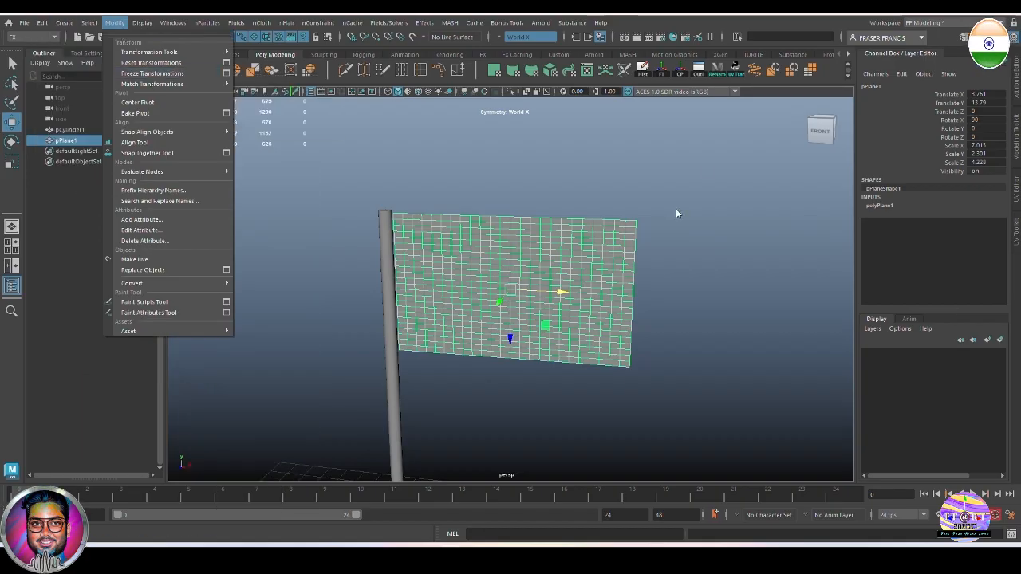
click(645, 71)
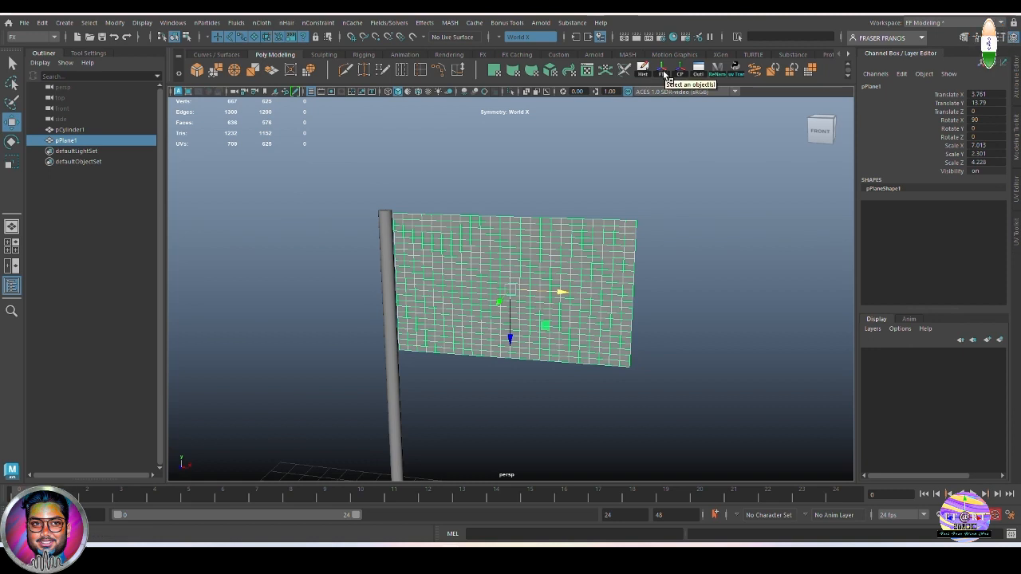
click(714, 221)
Delete the construction history of the pole cylinder and deselect it.
drag(333, 230, 389, 284)
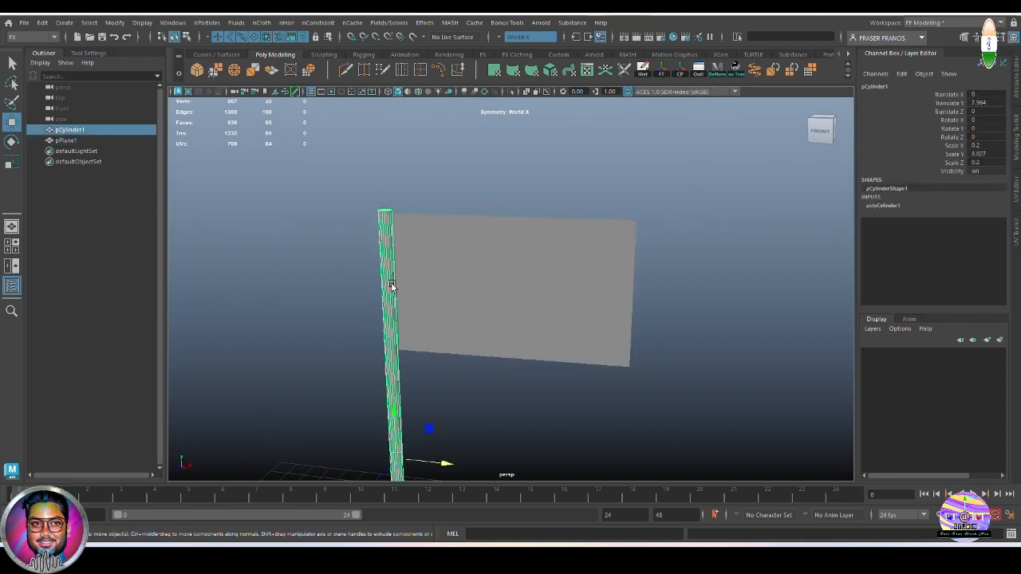
click(644, 70)
click(736, 257)
alt+right_drag(730, 259, 614, 282)
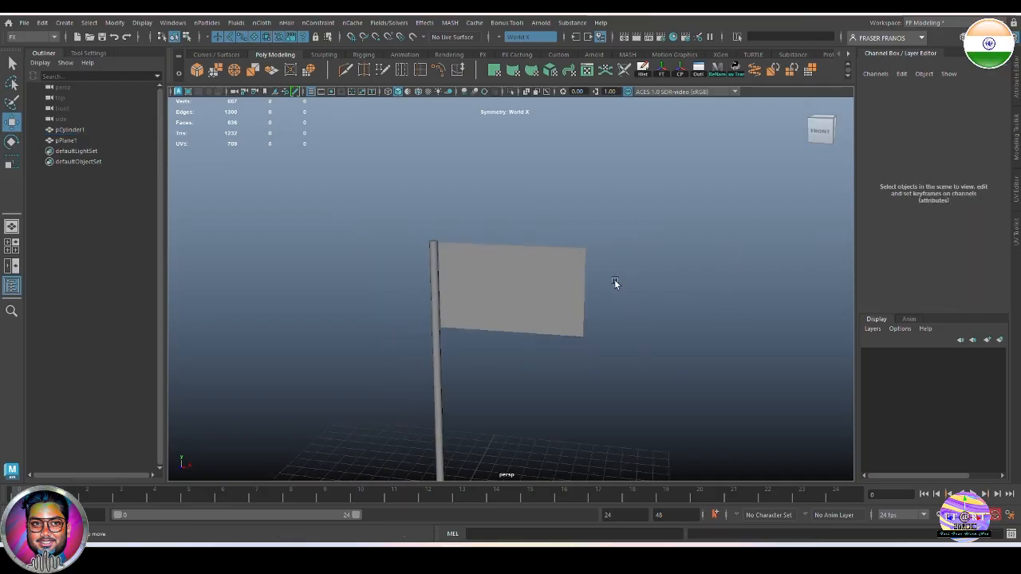
Select the flag plane and rename it to flag mesh.
alt+middle_drag(619, 364, 638, 308)
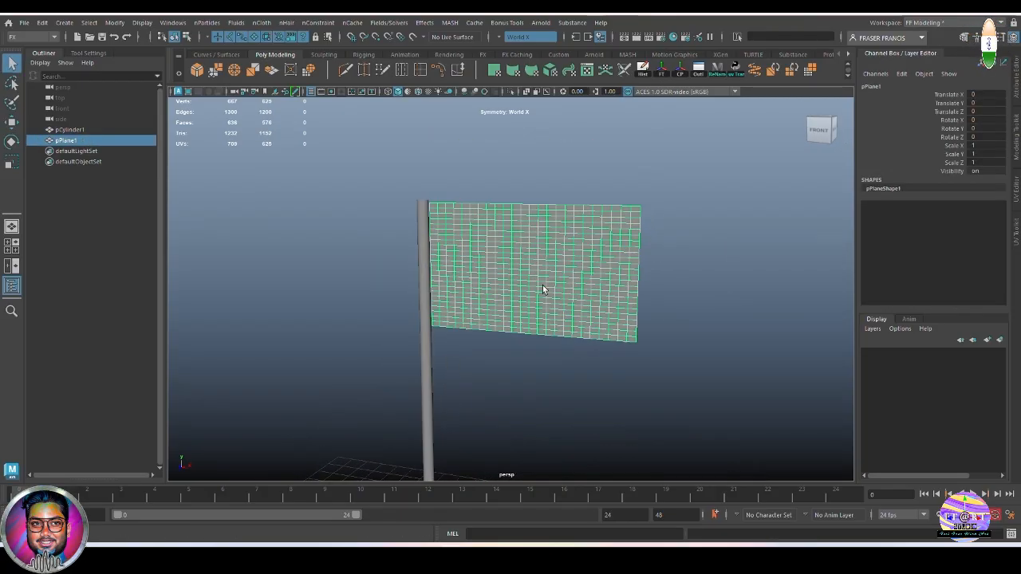
alt+middle_drag(607, 301, 609, 290)
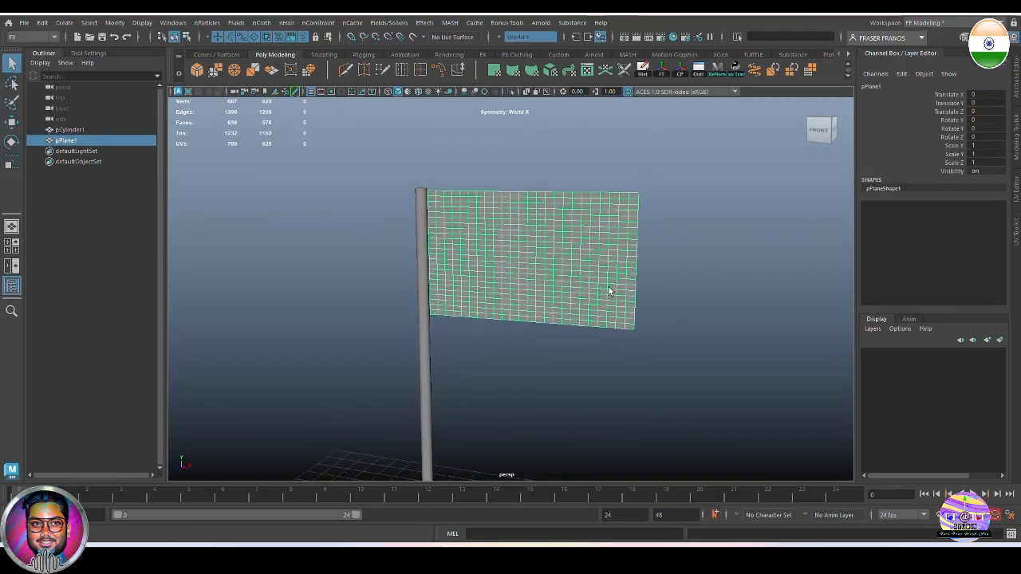
double_click(878, 86)
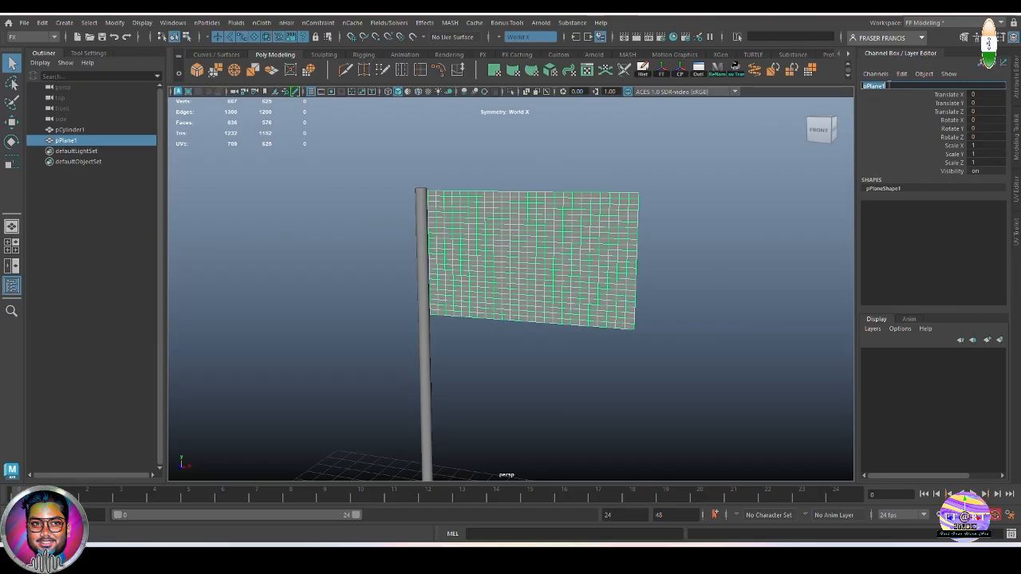
text(fl)
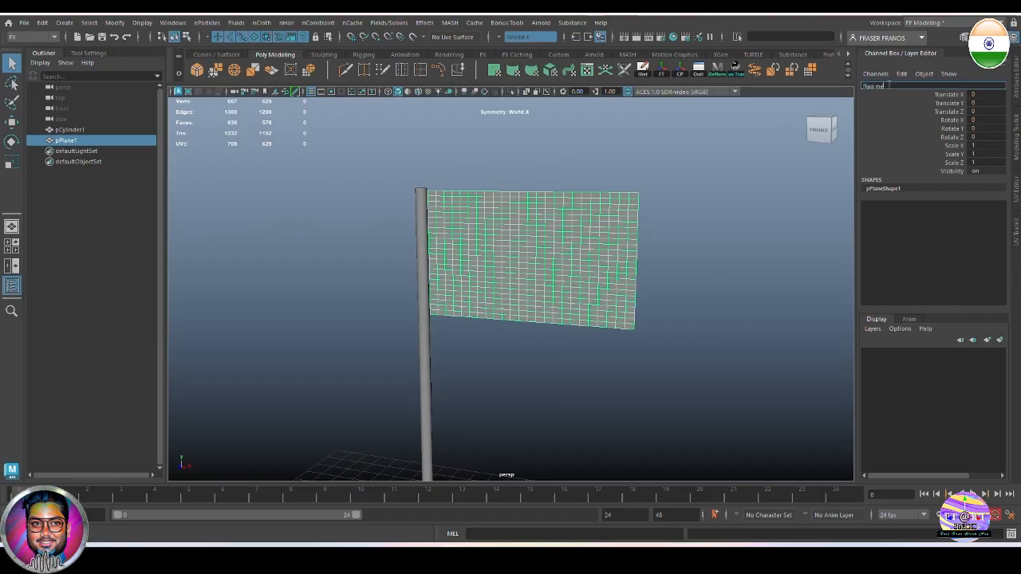
text(ag mesh)
key(Return)
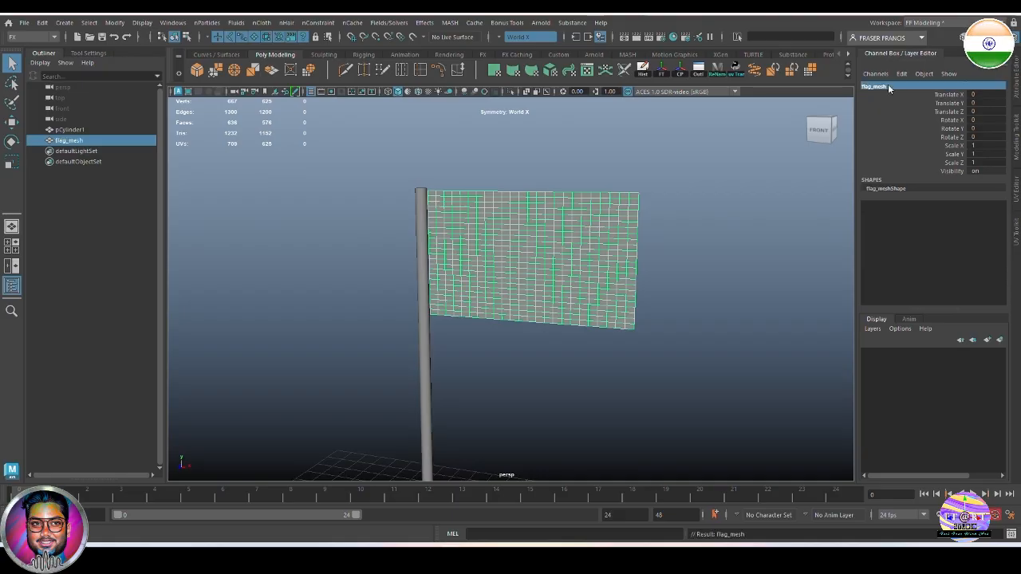
Select the pole cylinder and rename it to pole mesh.
click(423, 355)
double_click(899, 87)
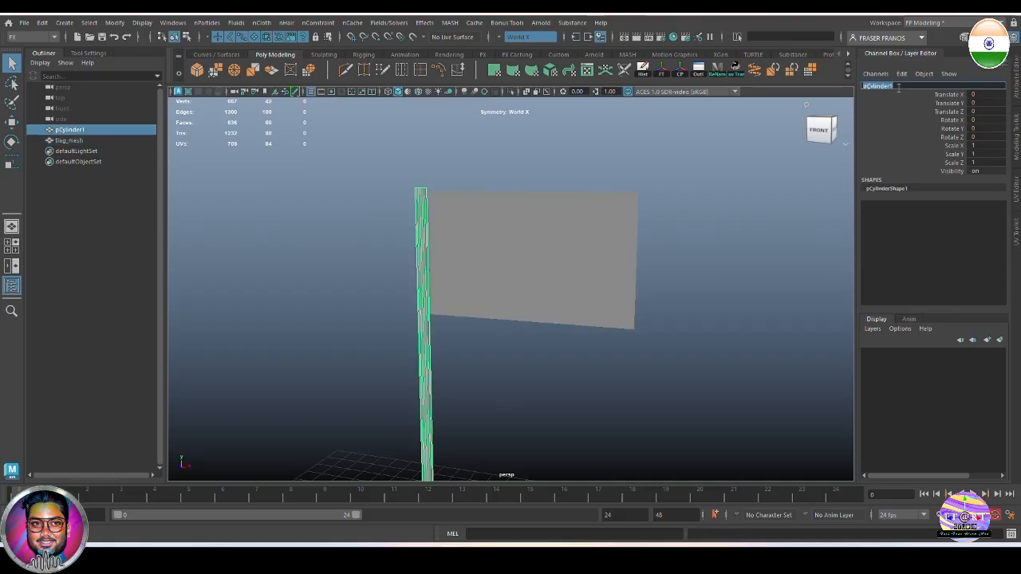
text(pol)
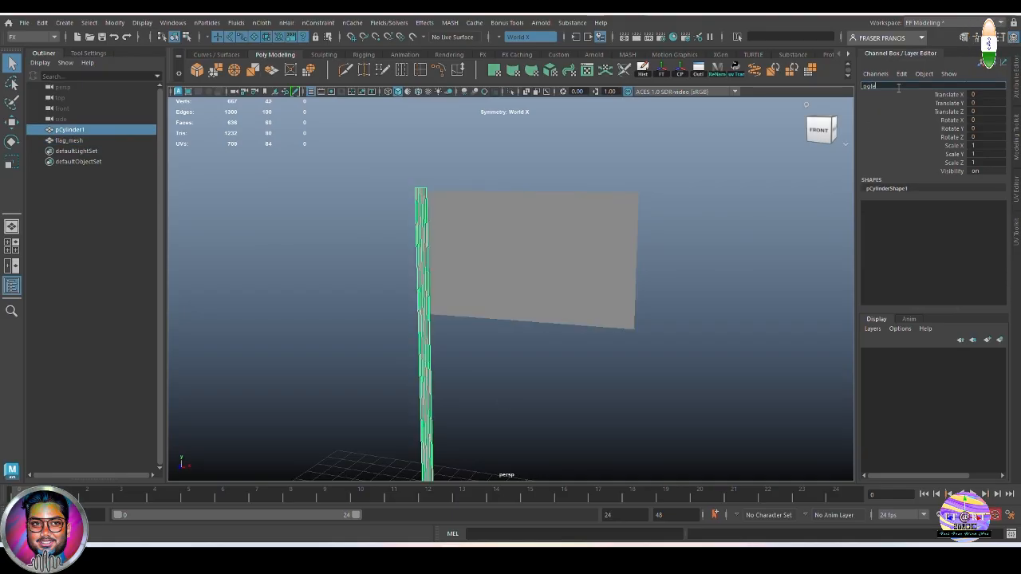
text(e mesh)
key(Return)
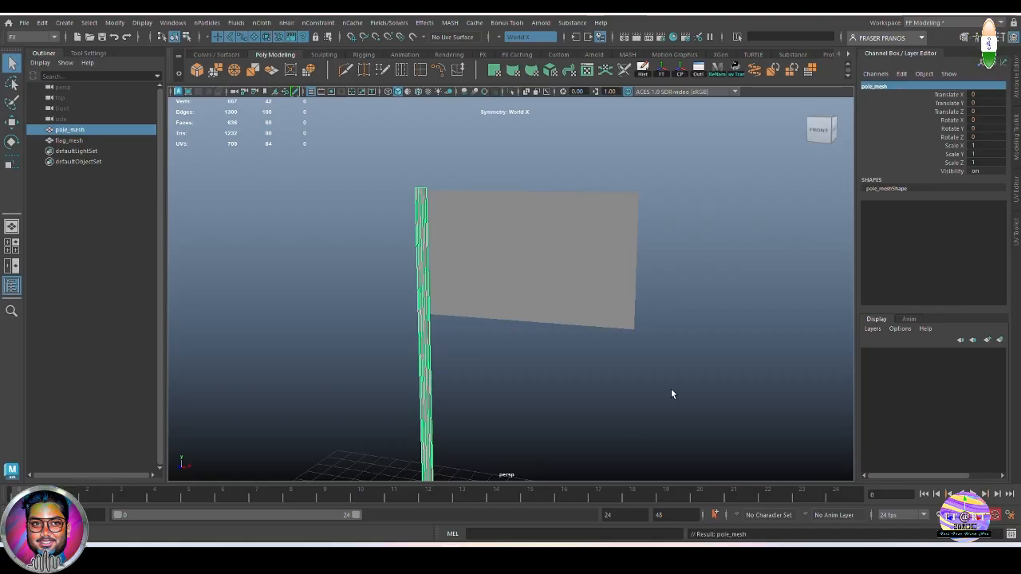
Convert the flag mesh into an nCloth object using the FX menu set.
alt+middle_drag(671, 389, 686, 380)
click(579, 276)
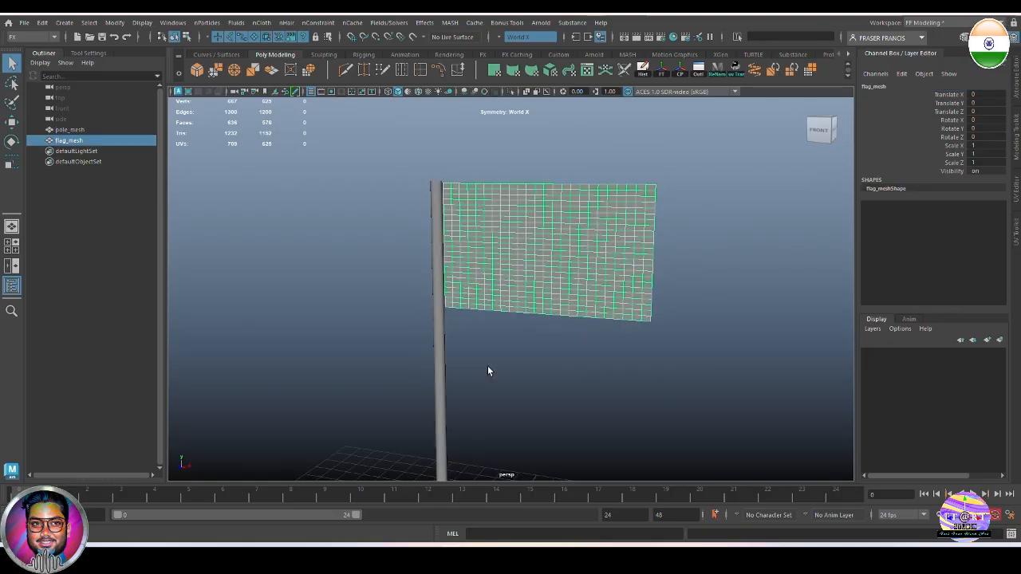
alt+middle_drag(487, 366, 492, 353)
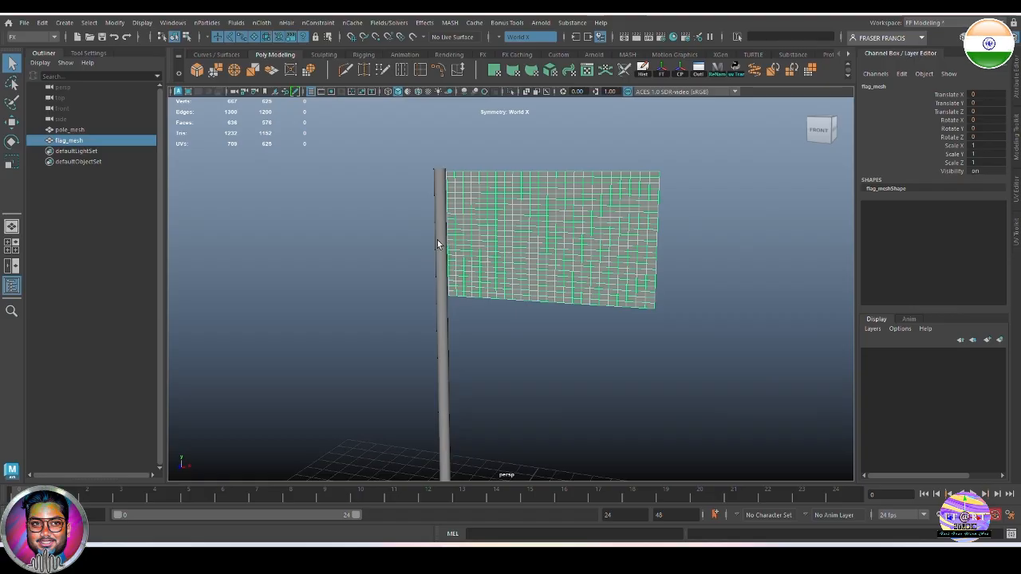
alt+middle_drag(467, 296, 457, 295)
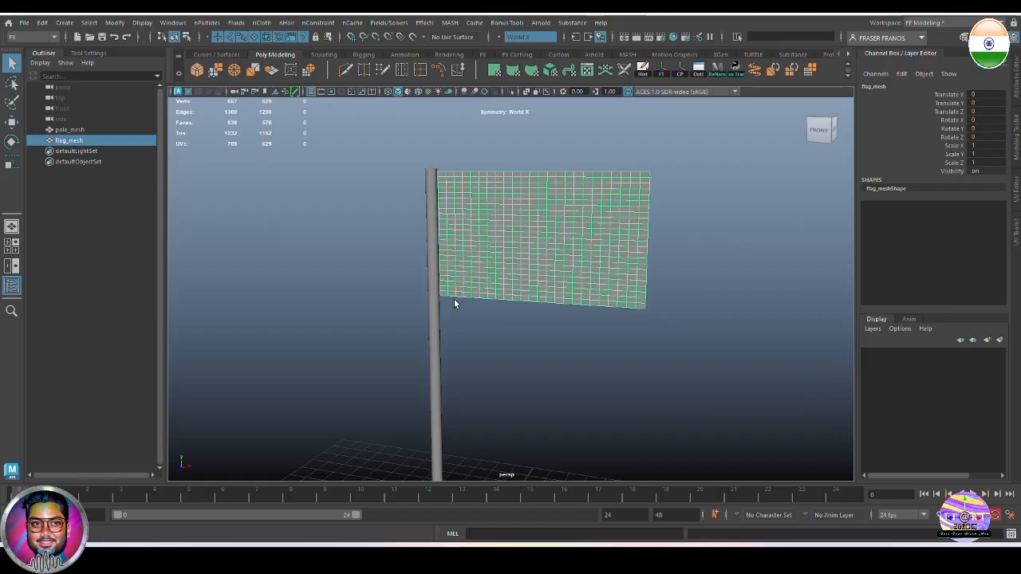
click(54, 37)
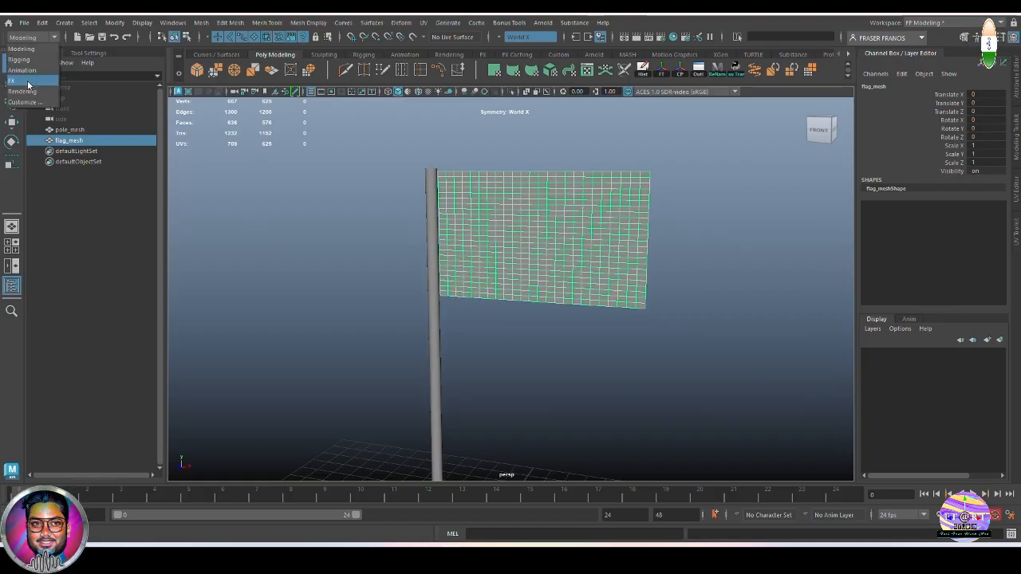
click(28, 83)
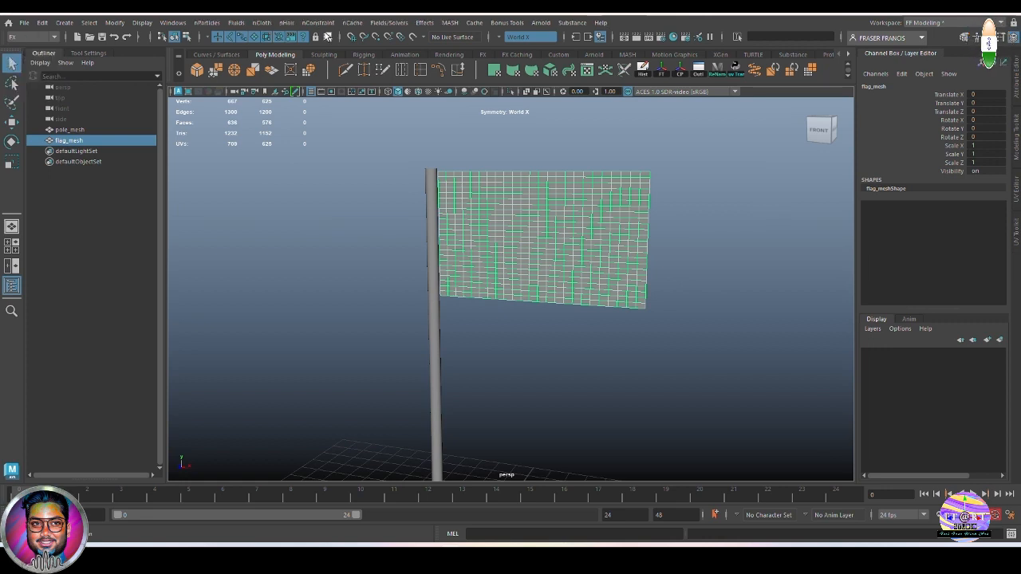
click(260, 24)
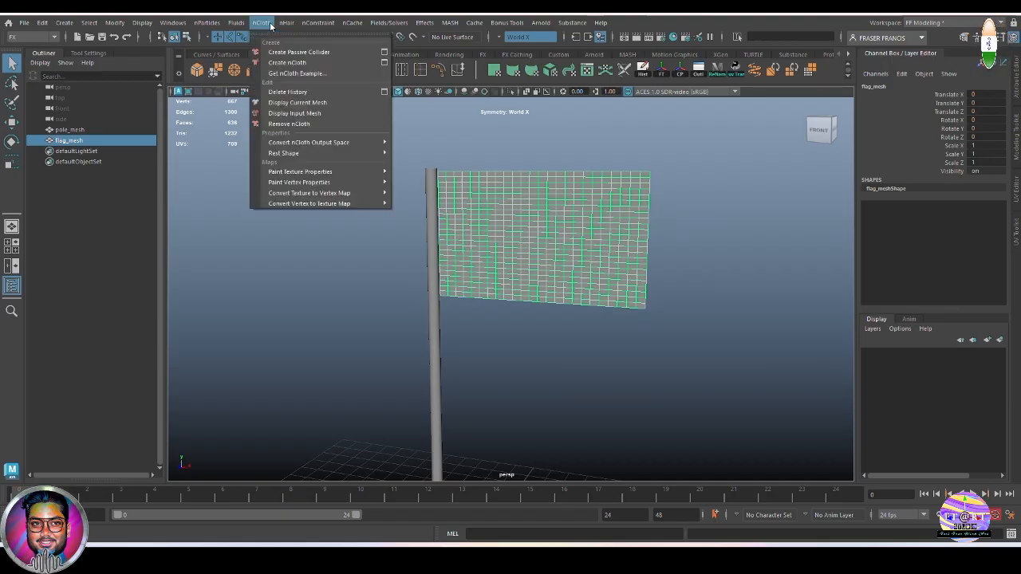
click(324, 64)
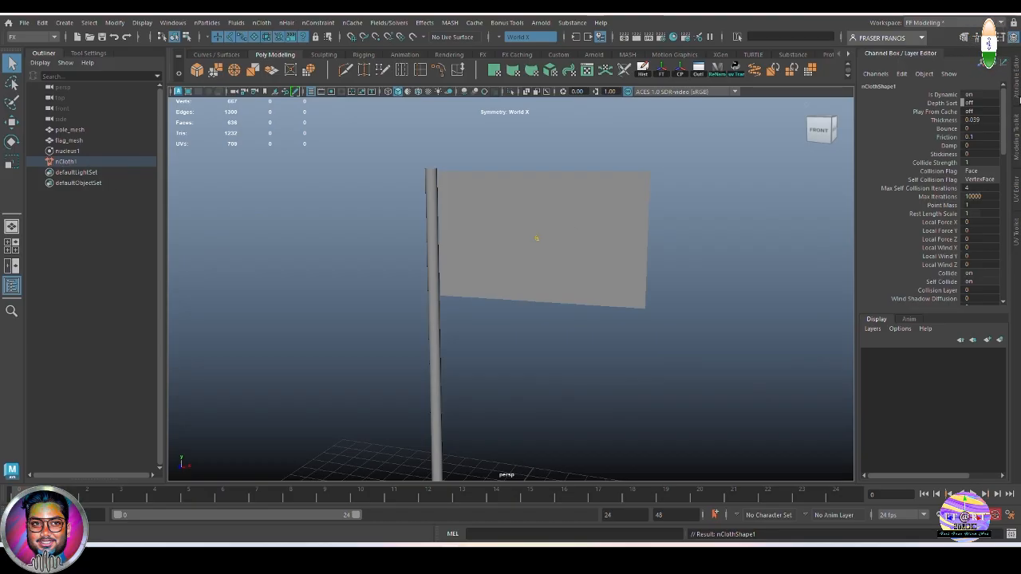
Show the attributes of the cloth's nucleus solver and set the playback range's end time to 500.
click(1018, 98)
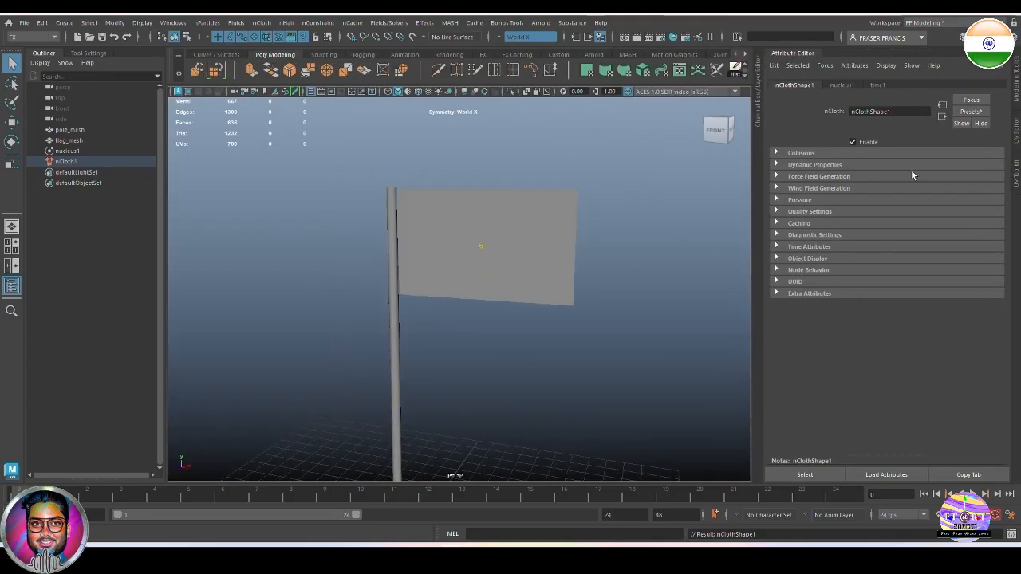
click(842, 85)
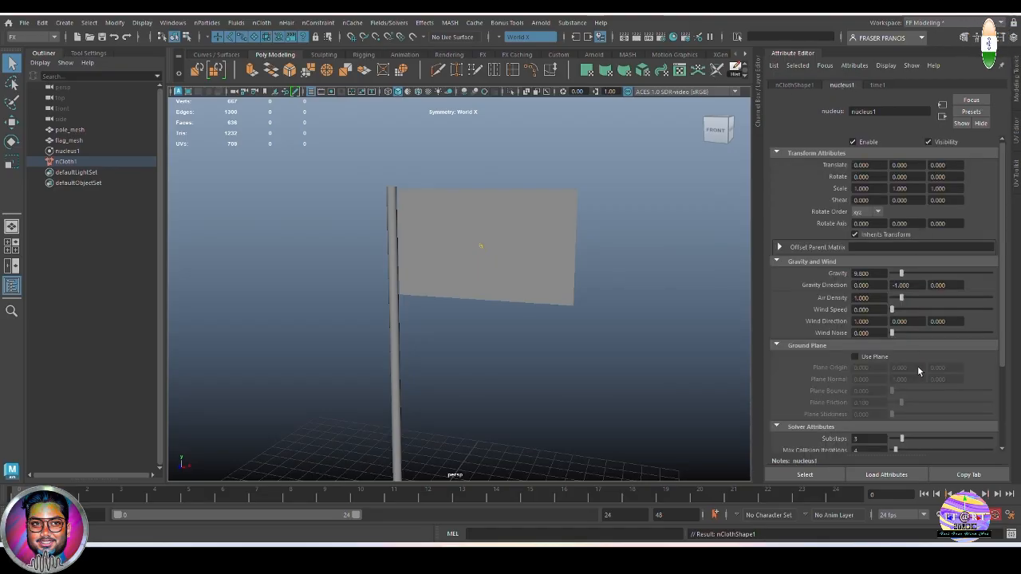
double_click(633, 515)
text(500)
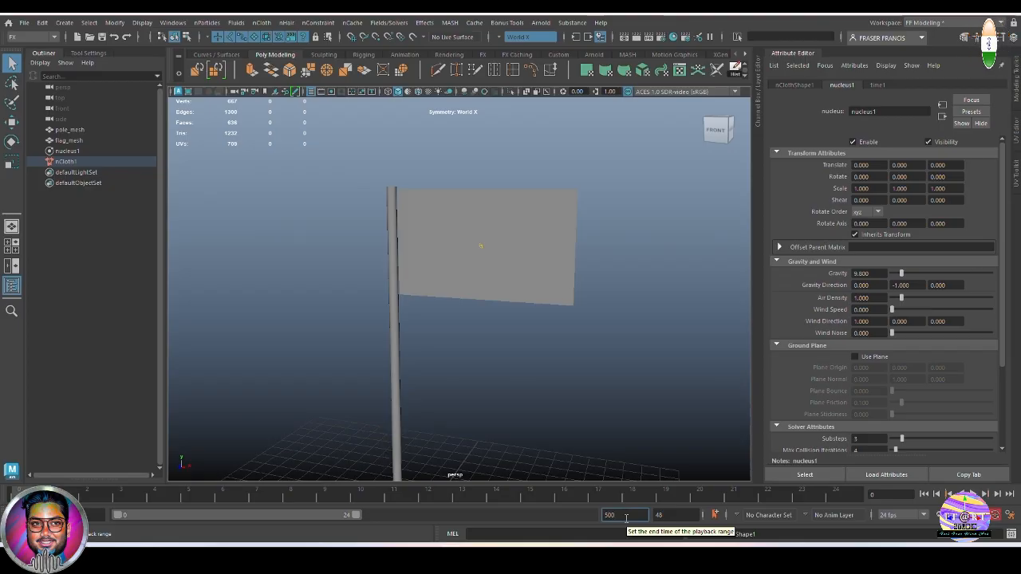
key(Return)
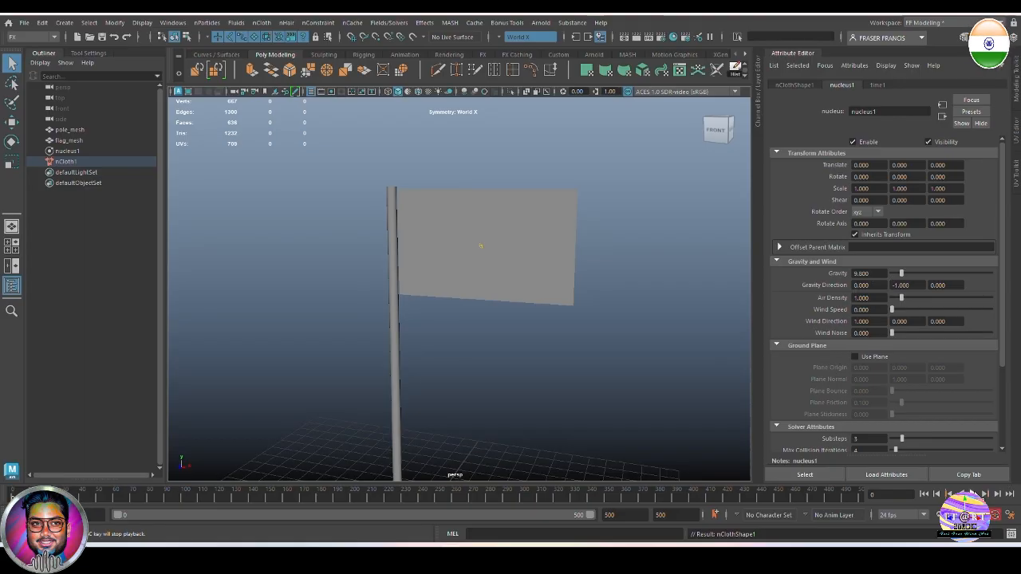
Test-play the cloth simulation, rewind it to the start, and raise the nucleus Wind Speed to about 12.43.
click(973, 494)
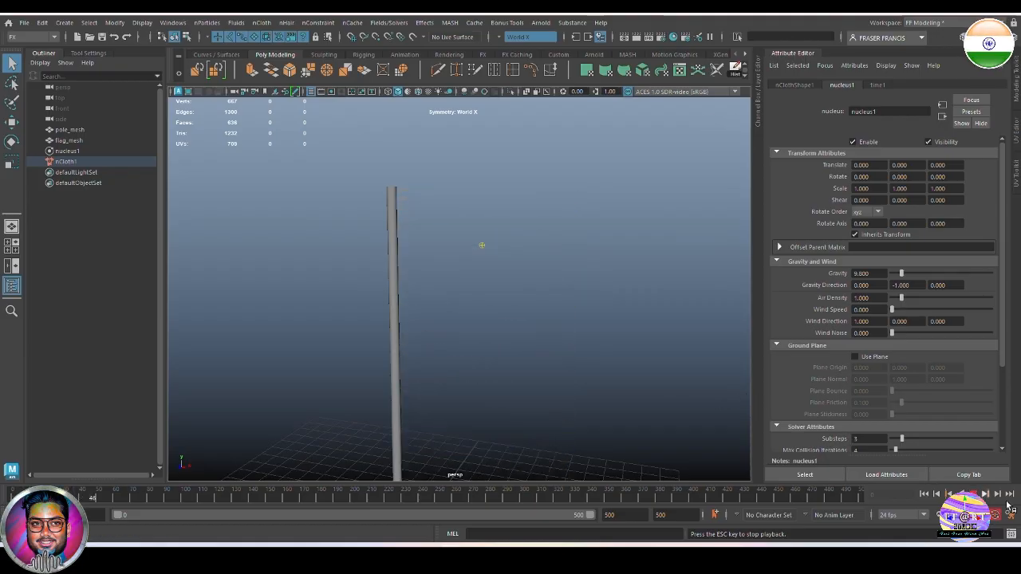
click(973, 494)
click(925, 494)
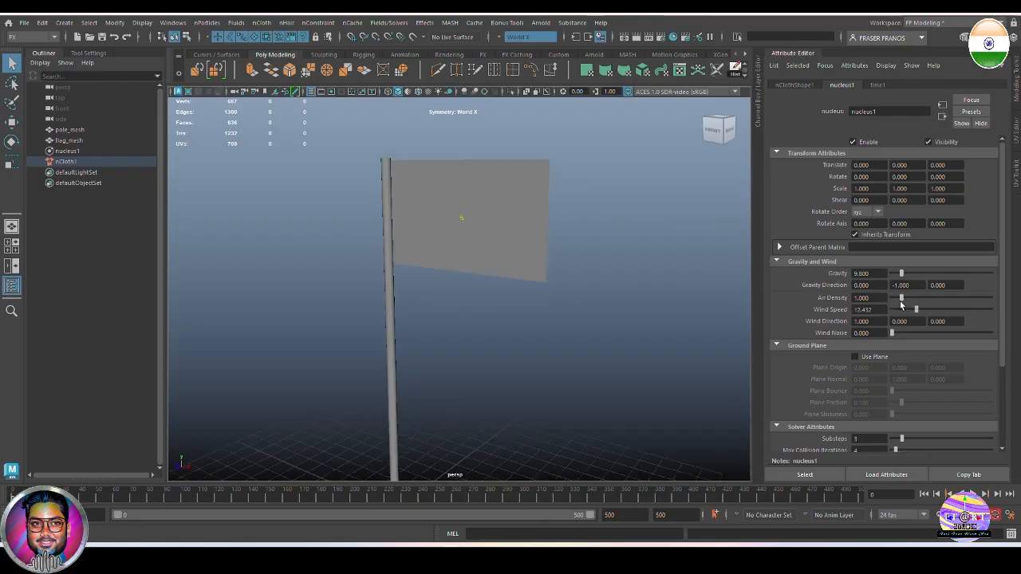
Attach the flag's column of vertices nearest the pole to the pole mesh with a Point to Surface nConstraint.
alt+drag(497, 321, 529, 322)
alt+middle_drag(529, 321, 556, 366)
click(467, 282)
alt+middle_drag(396, 206, 398, 244)
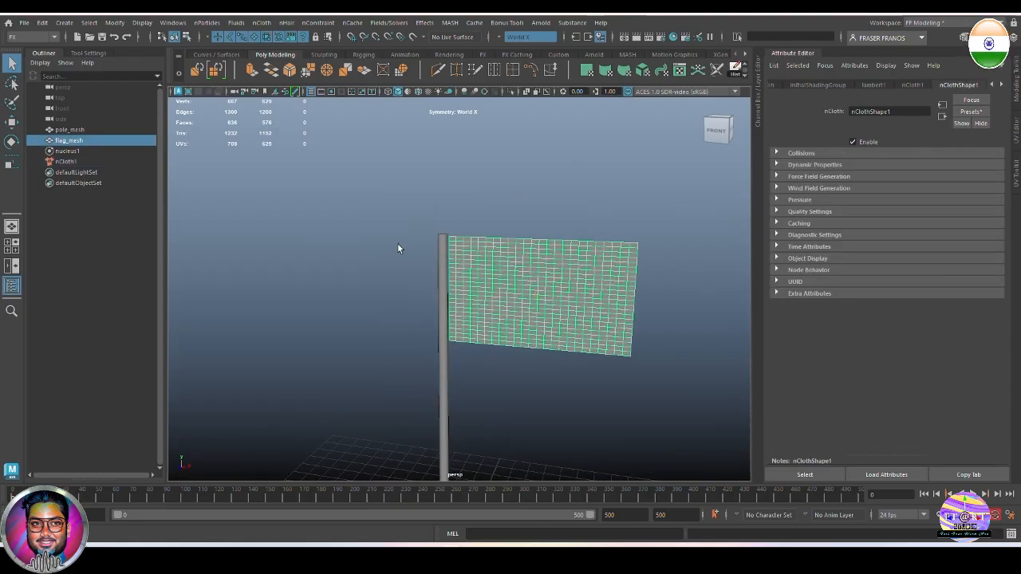
alt+right_drag(398, 244, 473, 299)
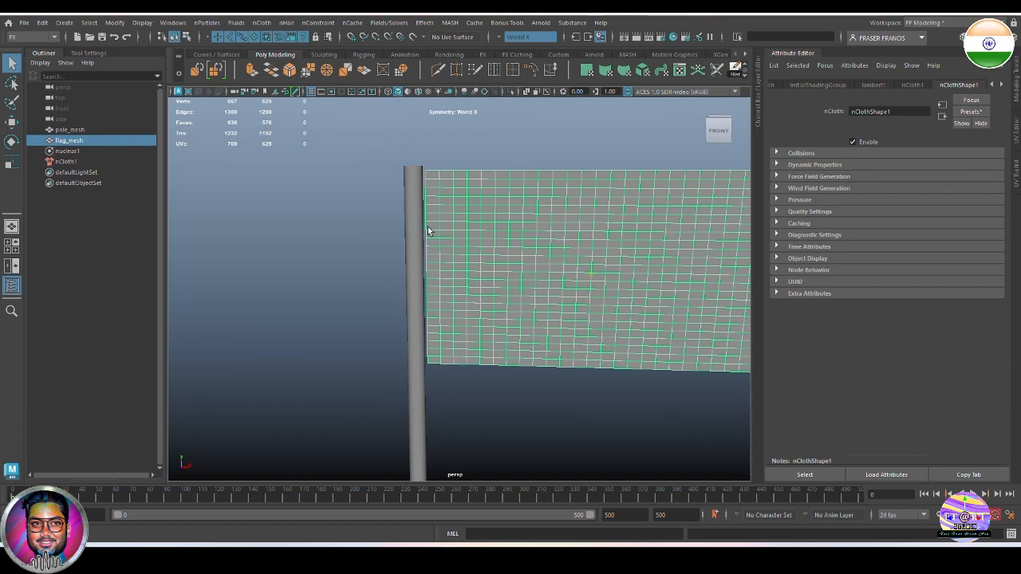
right_drag(499, 207, 444, 203)
drag(375, 131, 430, 379)
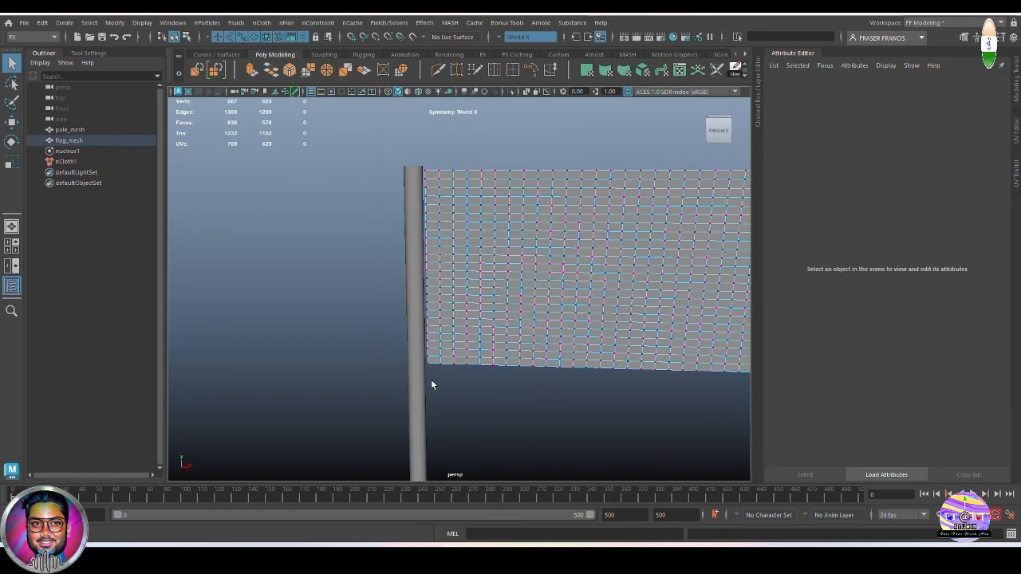
shift+click(416, 347)
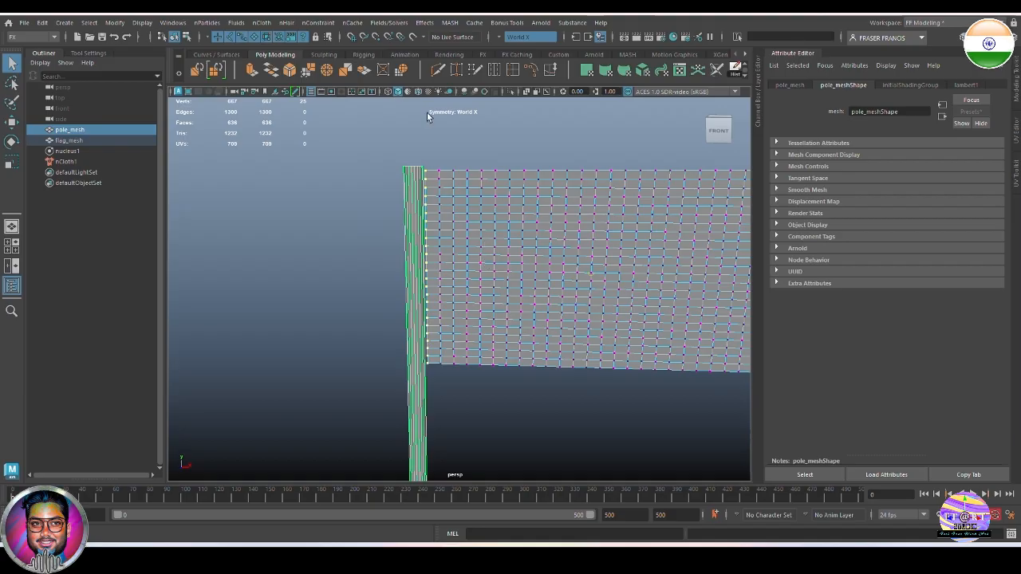
click(327, 26)
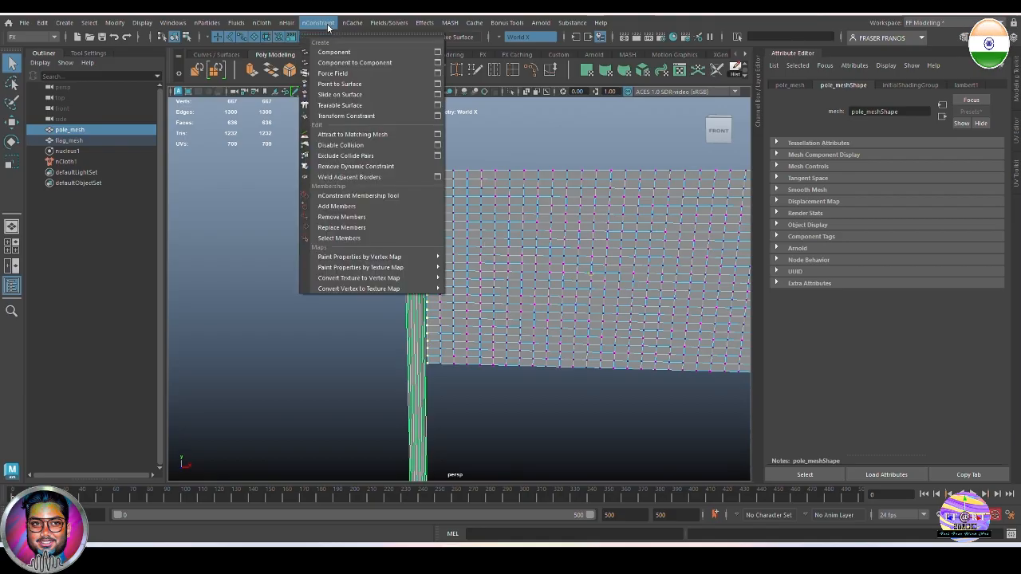
click(361, 84)
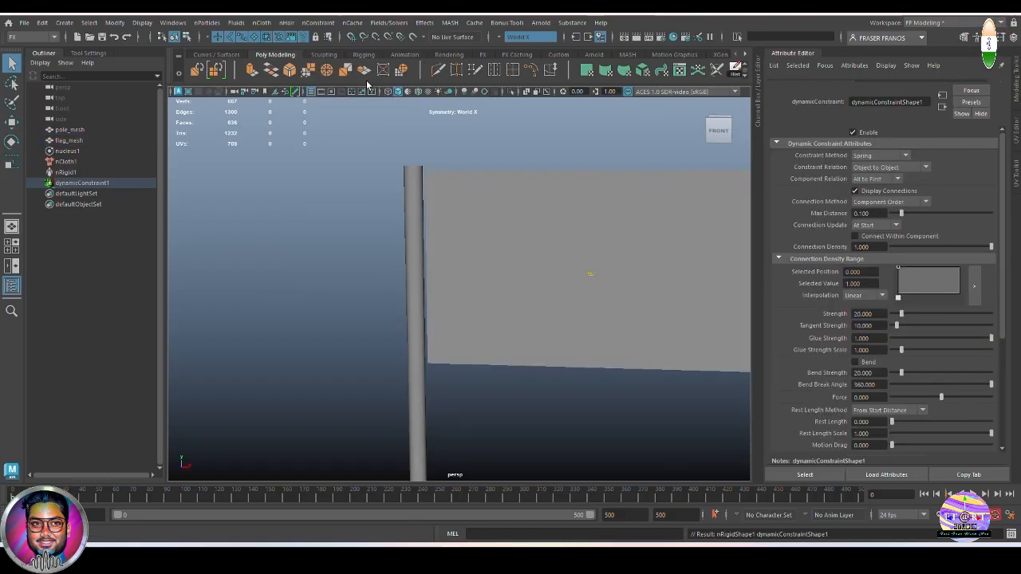
Play the simulation of the constrained flag, rewind it to the start, and examine the constraint links between the flag's edge and the pole.
scroll(491, 204, up, 5)
scroll(486, 208, down, 6)
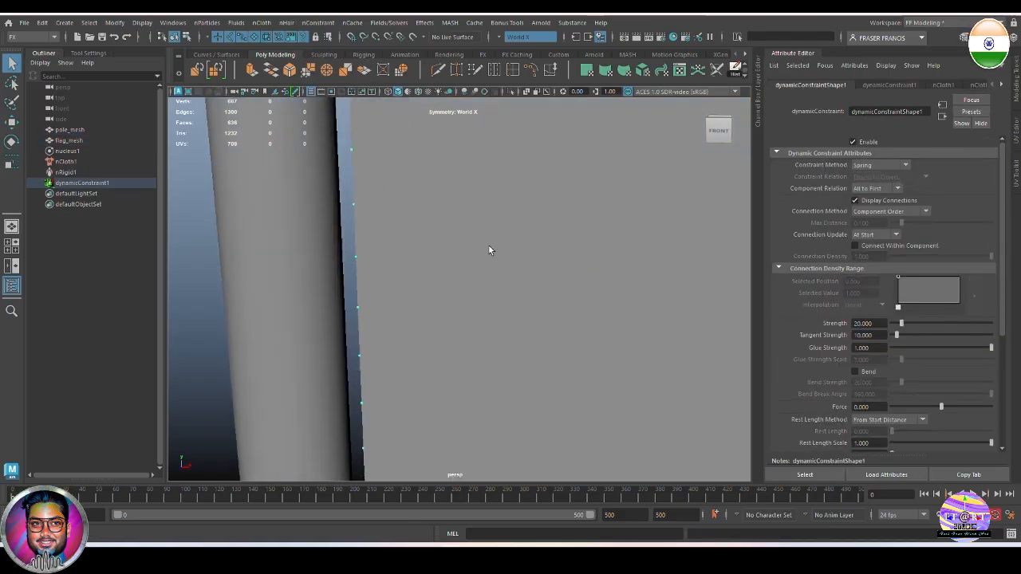
click(973, 494)
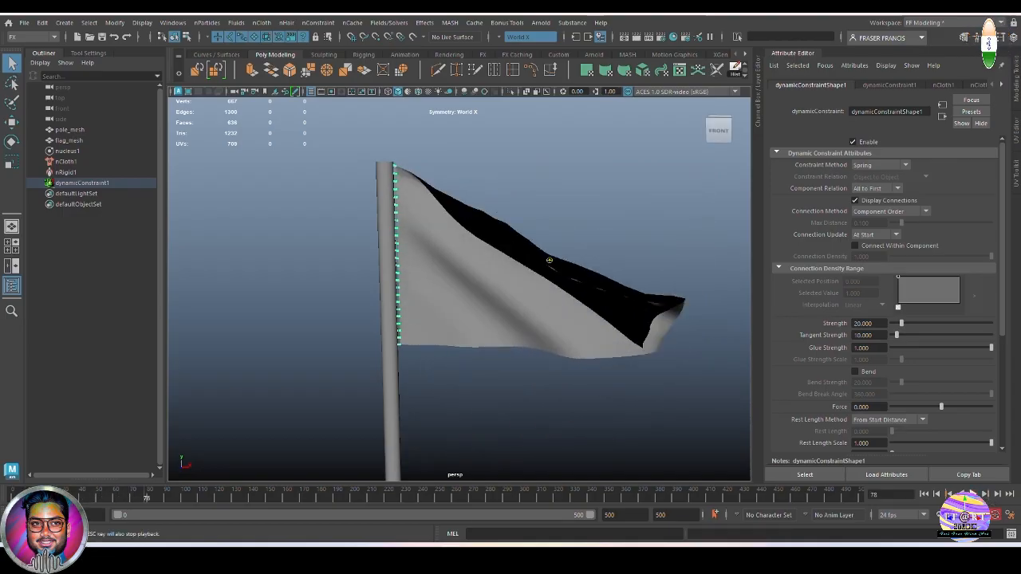
key(Escape)
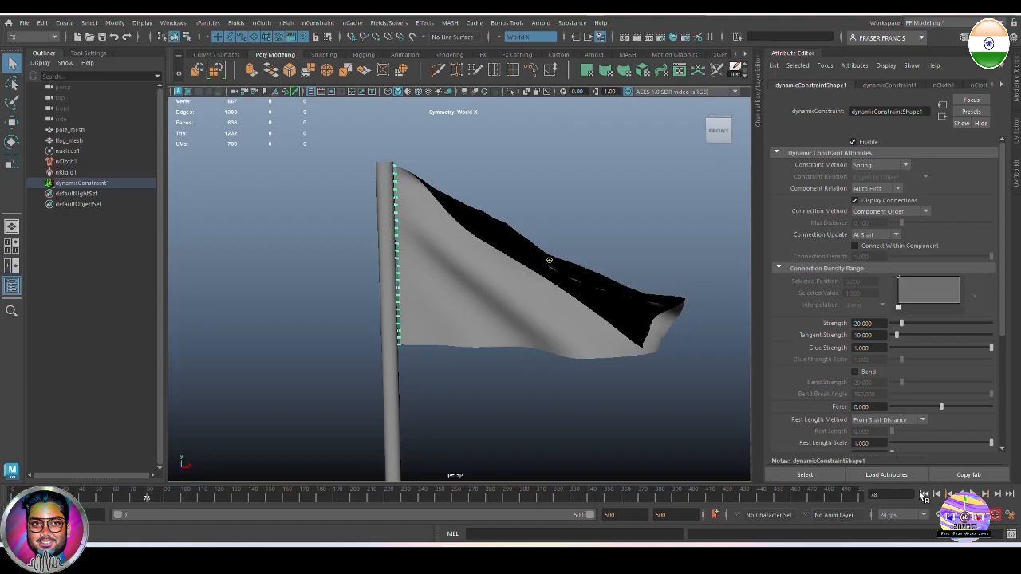
click(923, 494)
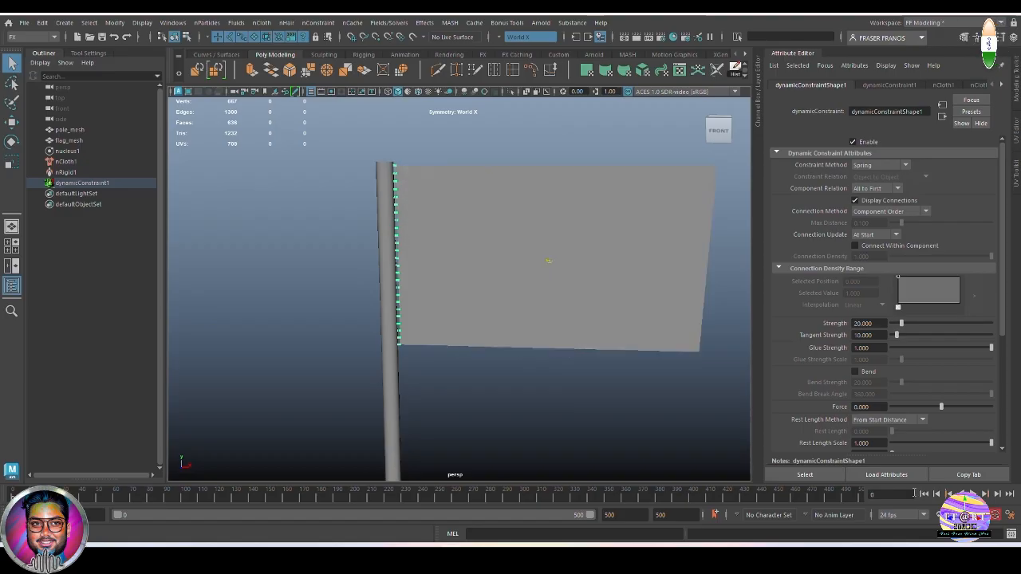
alt+right_drag(304, 192, 558, 338)
alt+middle_drag(240, 312, 464, 272)
alt+middle_drag(416, 197, 438, 239)
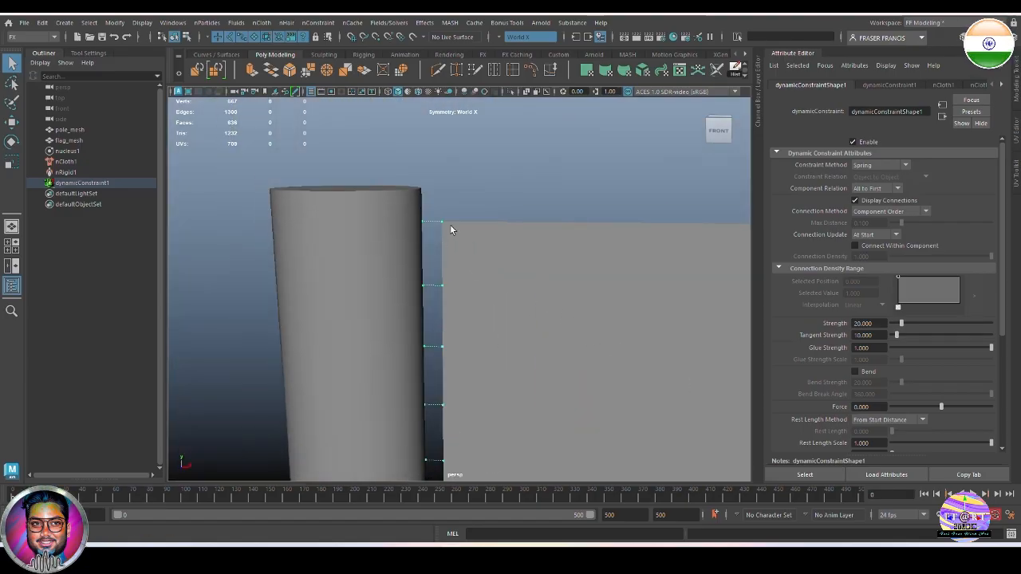
scroll(468, 295, up, 5)
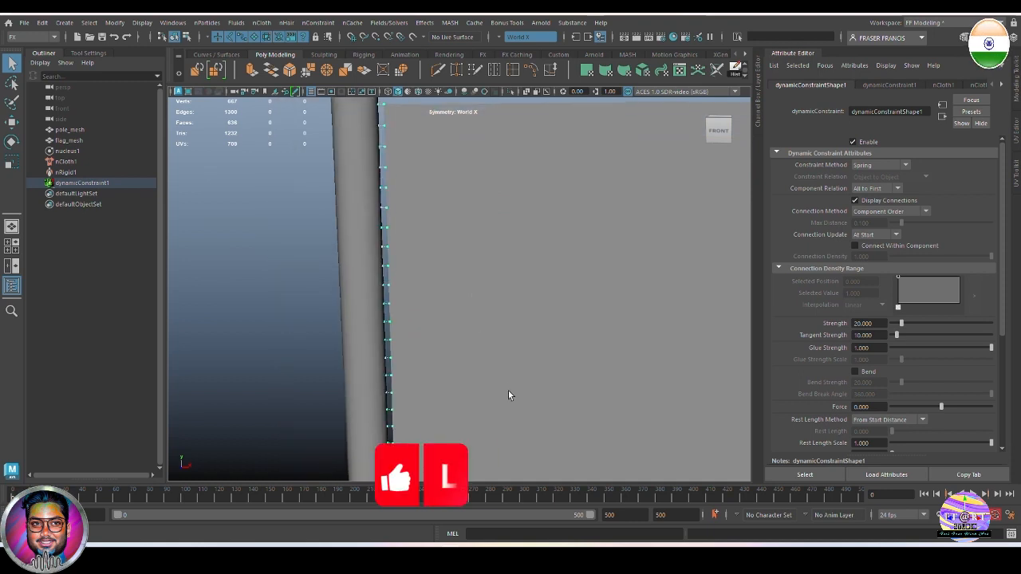
scroll(511, 397, down, 6)
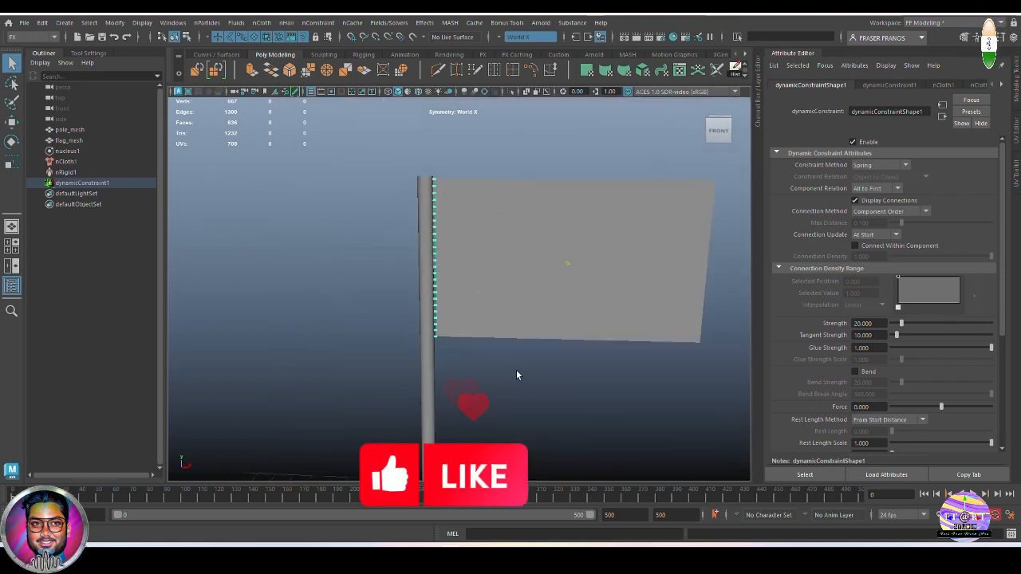
alt+middle_drag(527, 380, 482, 368)
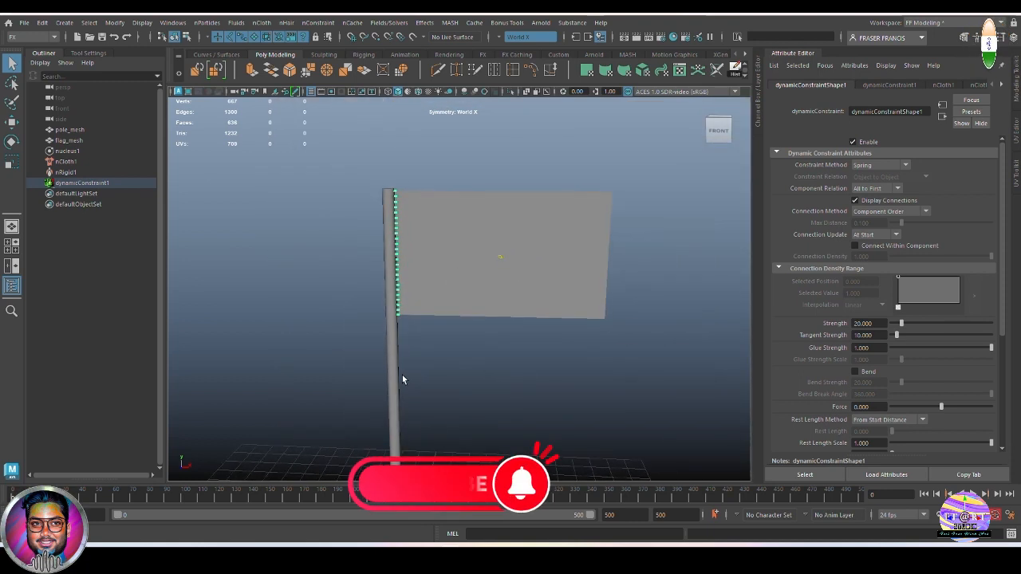
Deselect the constraint, replay the cloth simulation with a clear view of the flag, and rewind it to the start.
alt+middle_drag(402, 380, 460, 377)
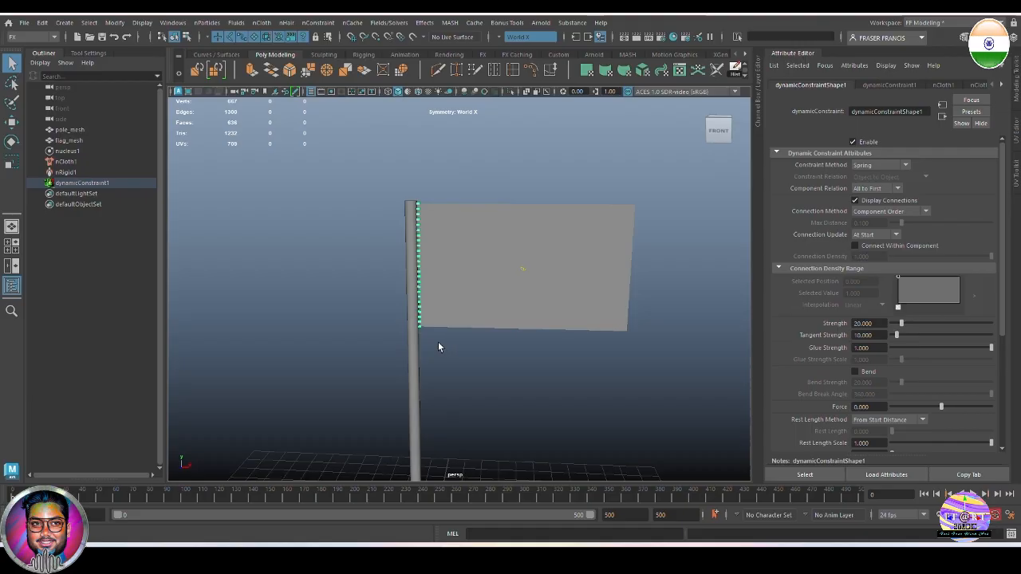
click(320, 24)
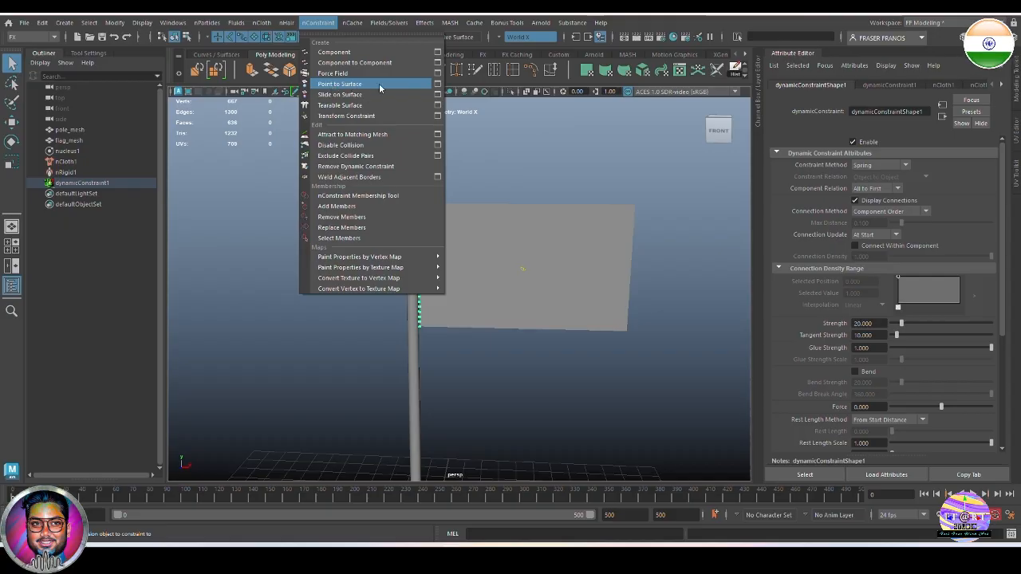
click(558, 428)
alt+middle_drag(558, 373, 538, 360)
click(972, 494)
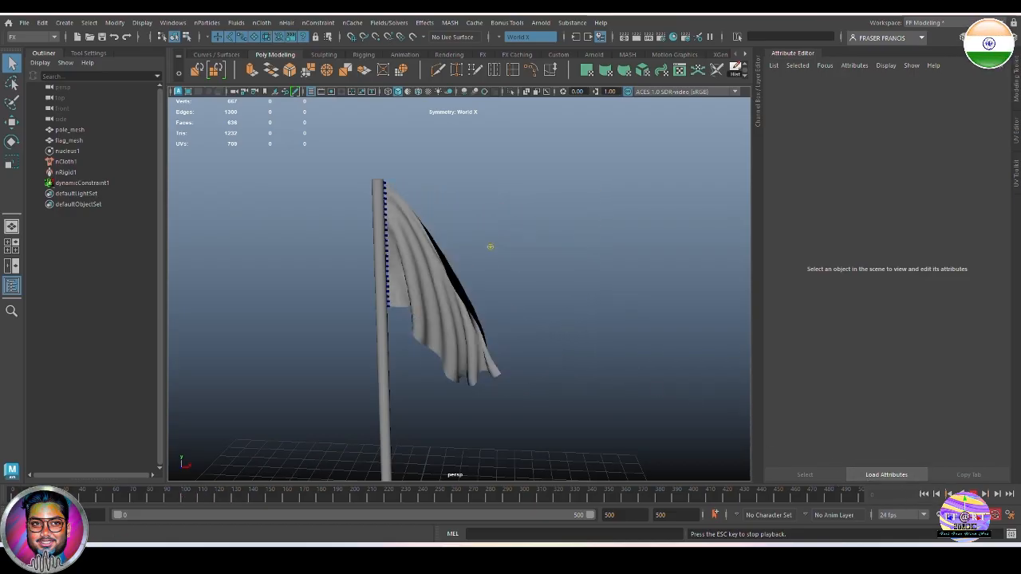
key(Escape)
click(924, 494)
Inspect the attributes of the flag's nCloth node and show those of its nucleus solver.
click(560, 290)
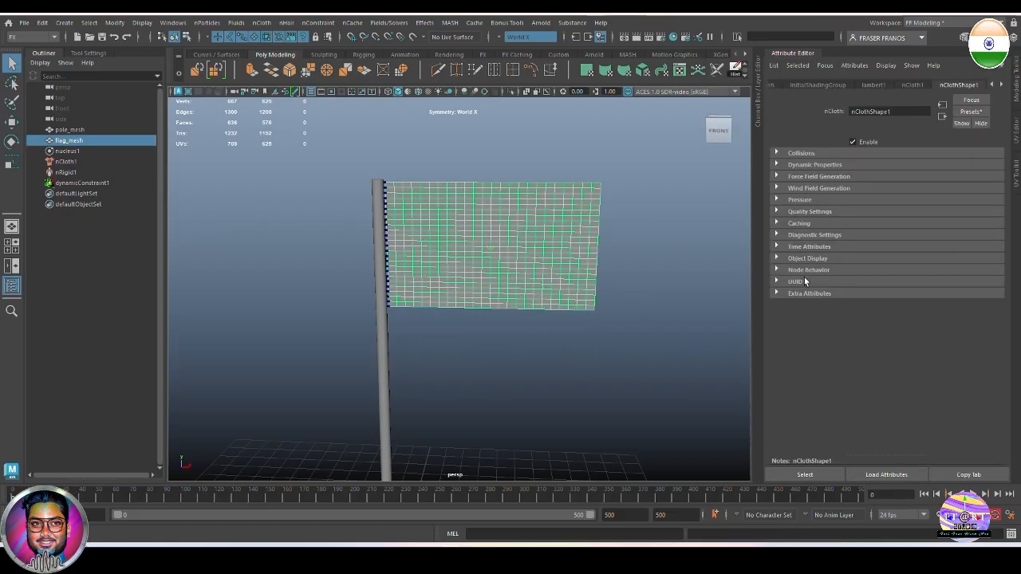
click(67, 161)
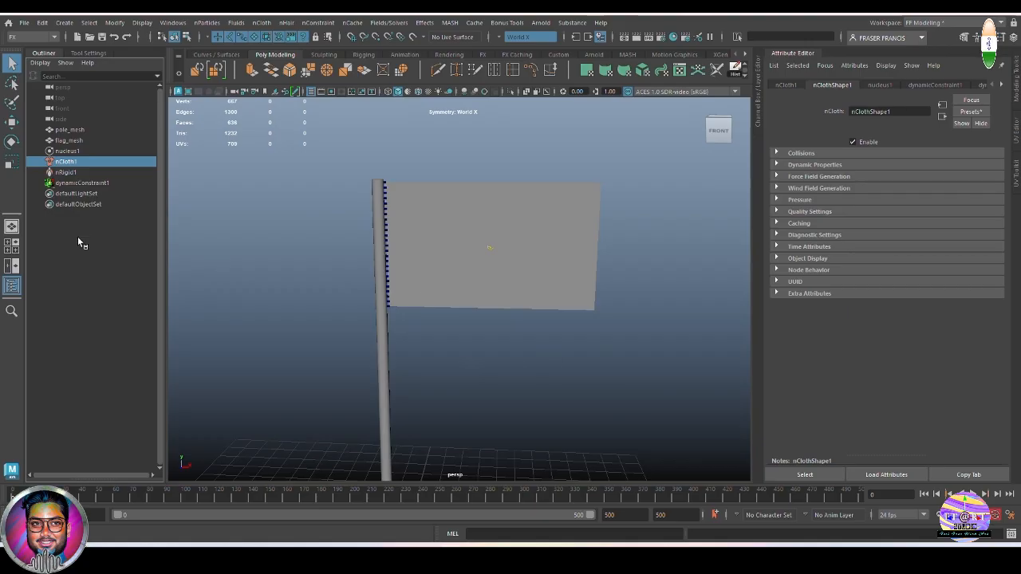
click(878, 85)
click(788, 85)
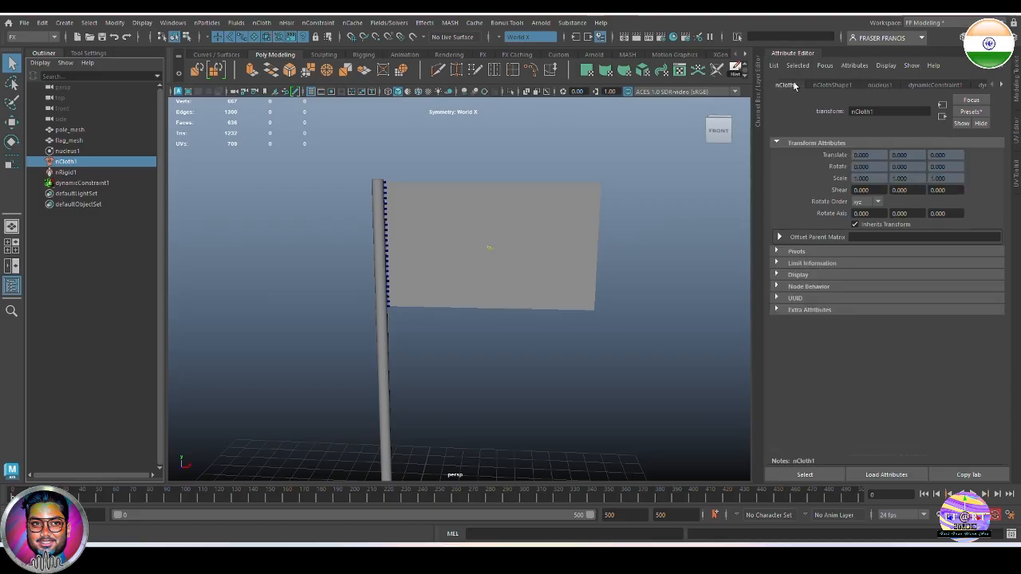
click(827, 86)
click(880, 86)
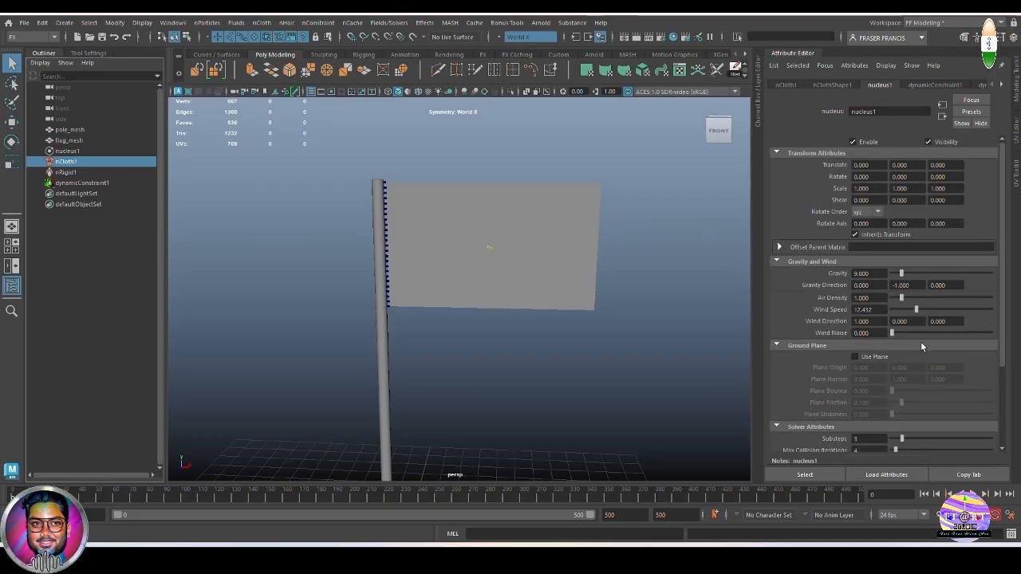
click(87, 150)
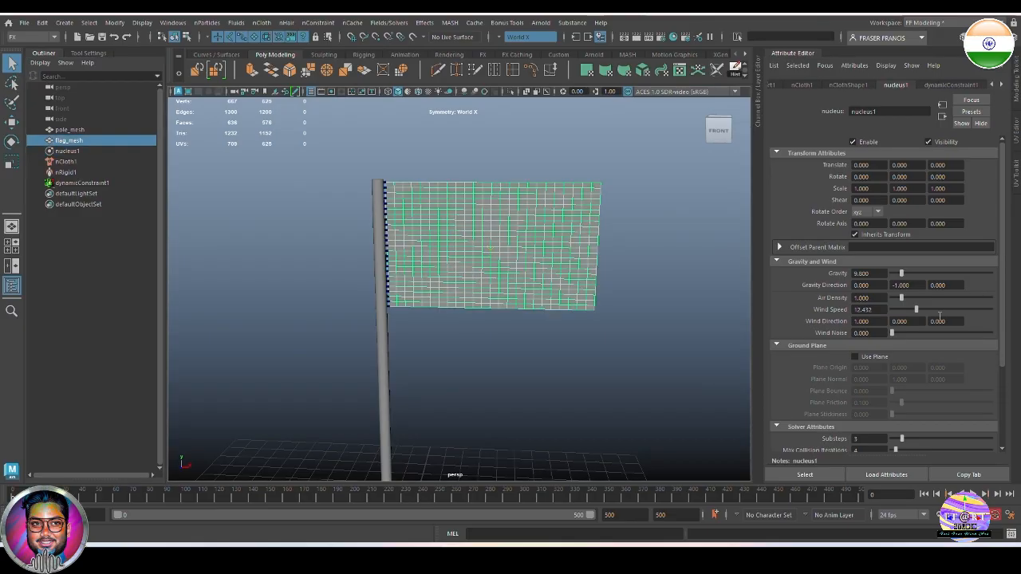
Set the nucleus Wind Speed to 12, test-play the simulation, and rewind it to the start.
click(879, 310)
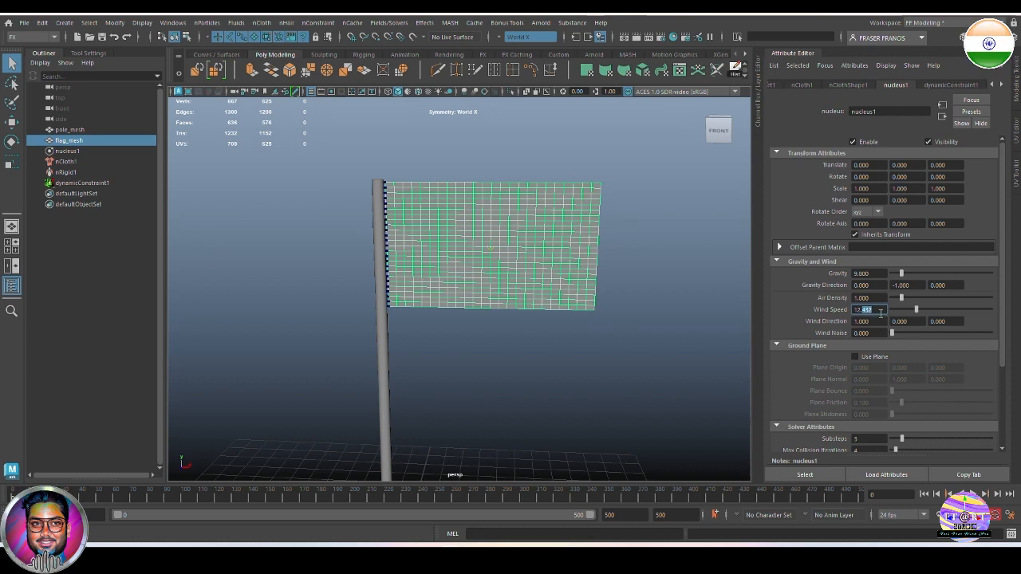
key(BackSpace)
key(Return)
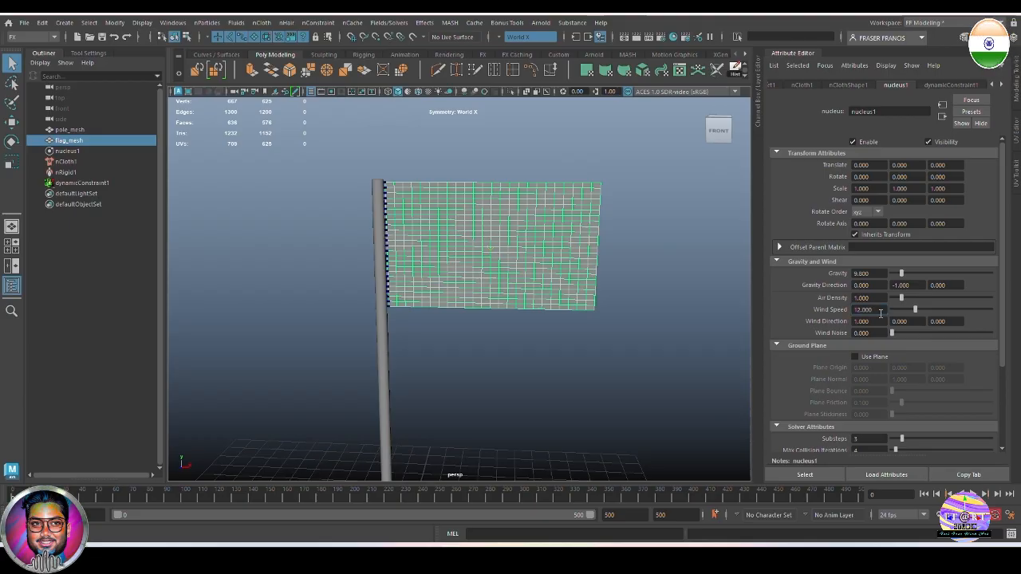
key(alt+v)
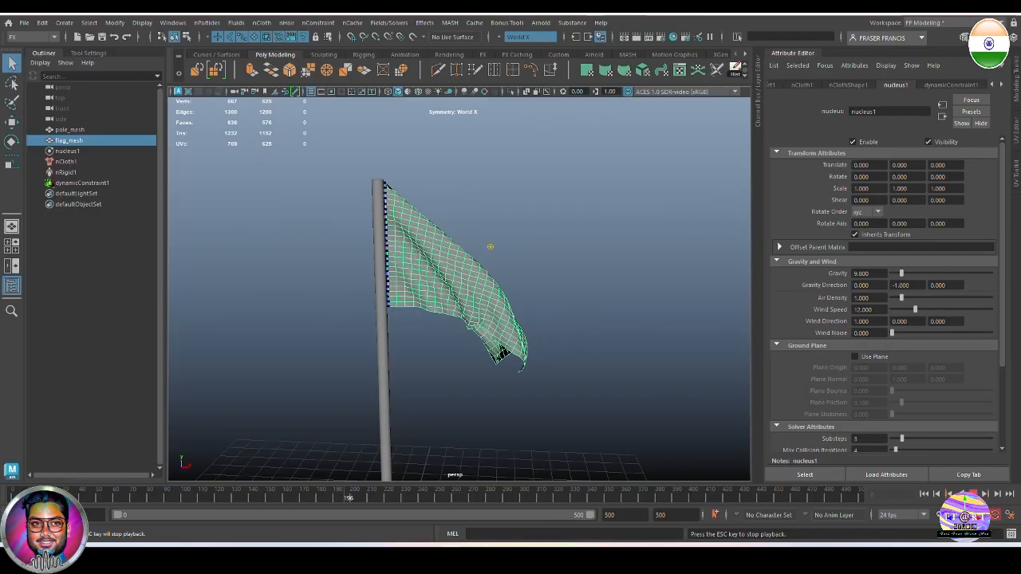
click(924, 493)
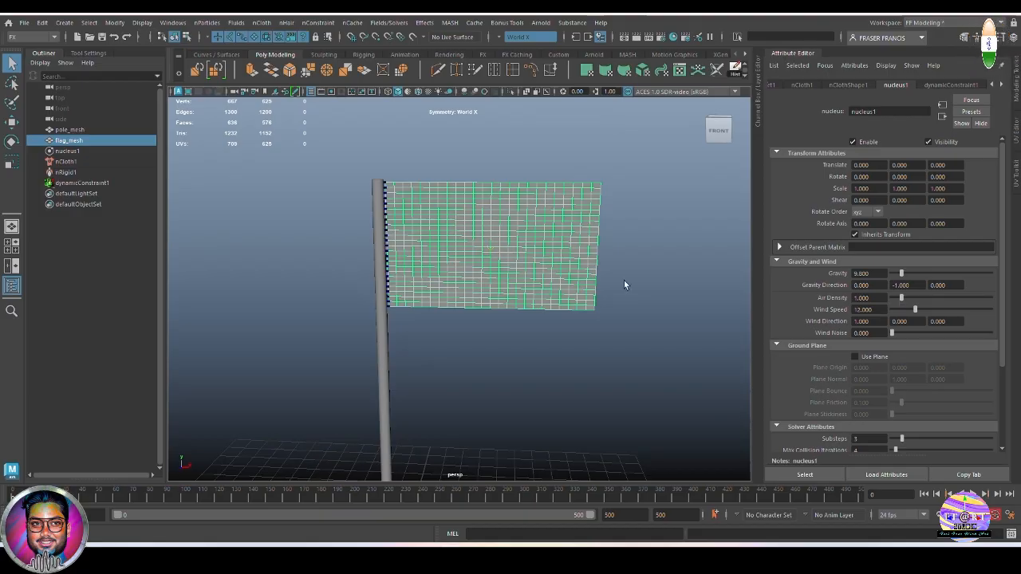
Set the nucleus Air Density to 2 and play the flag simulation.
drag(902, 299, 907, 299)
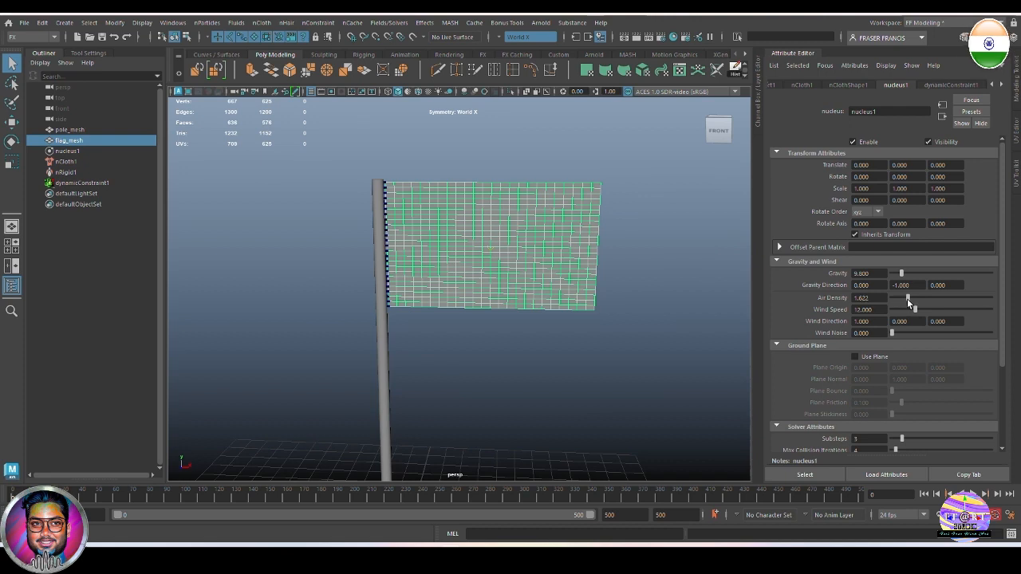
double_click(861, 297)
text(2)
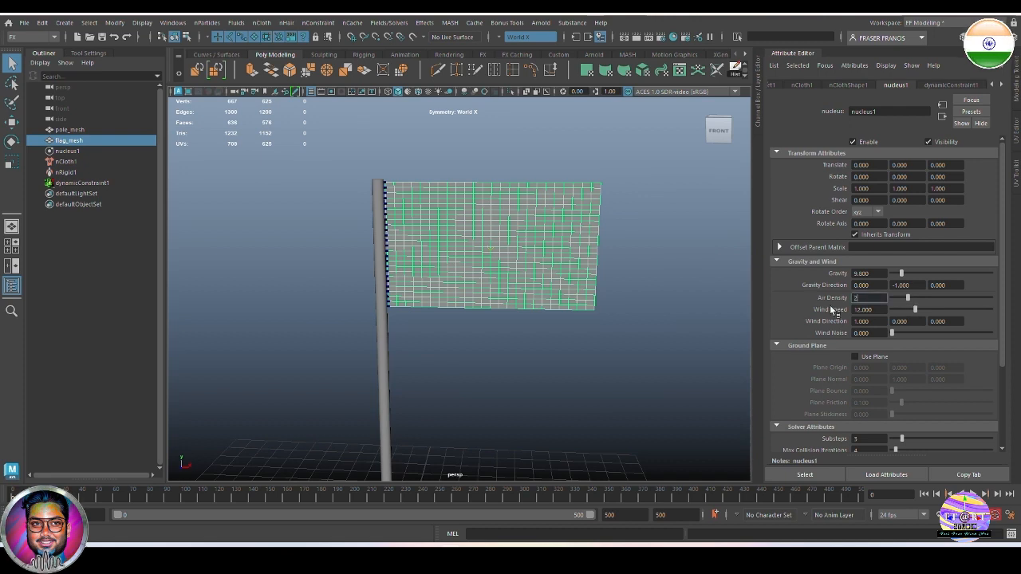
key(Return)
click(972, 494)
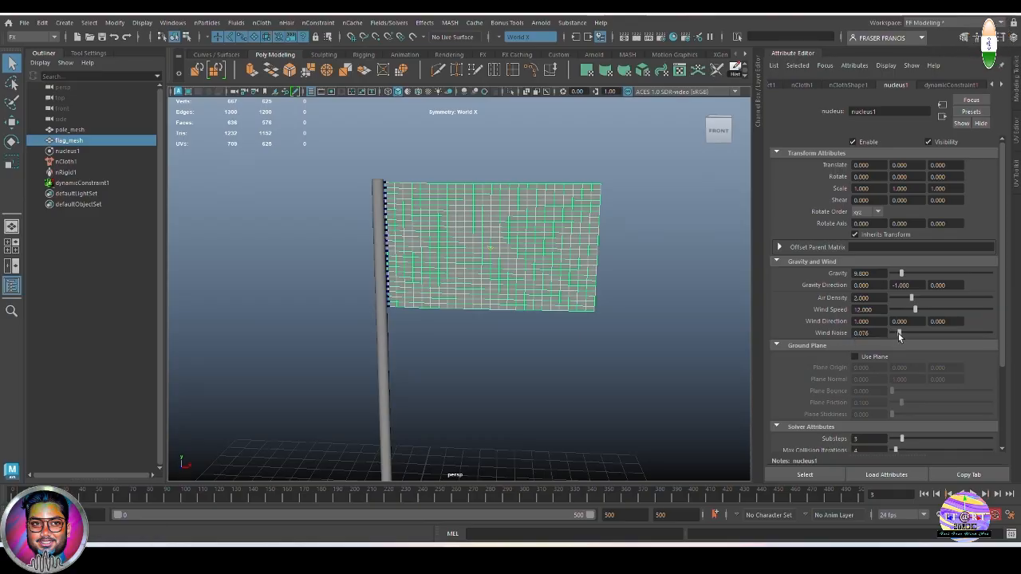
Set the nucleus Wind Noise to 0.1.
double_click(861, 333)
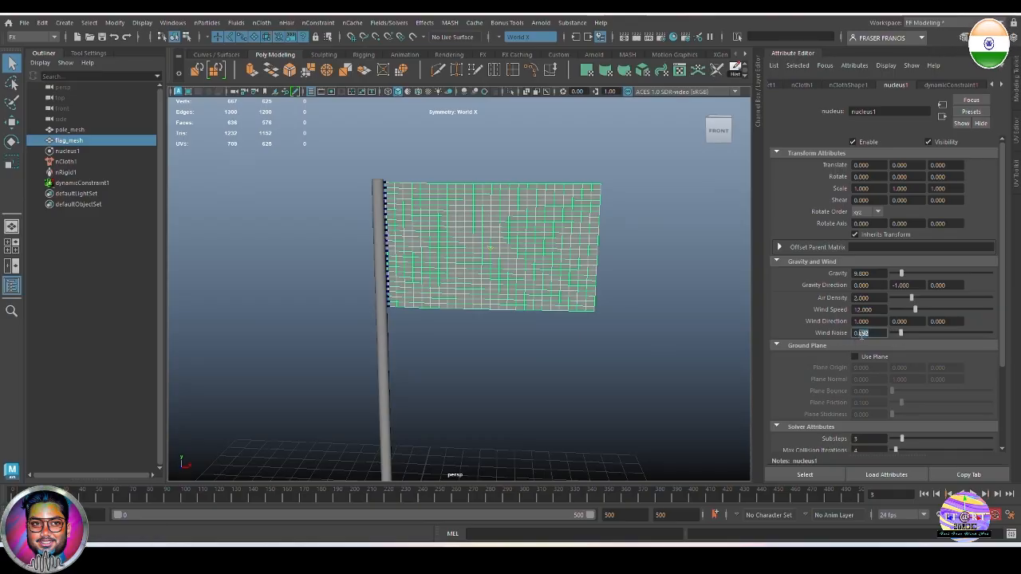
text(0.1)
key(Return)
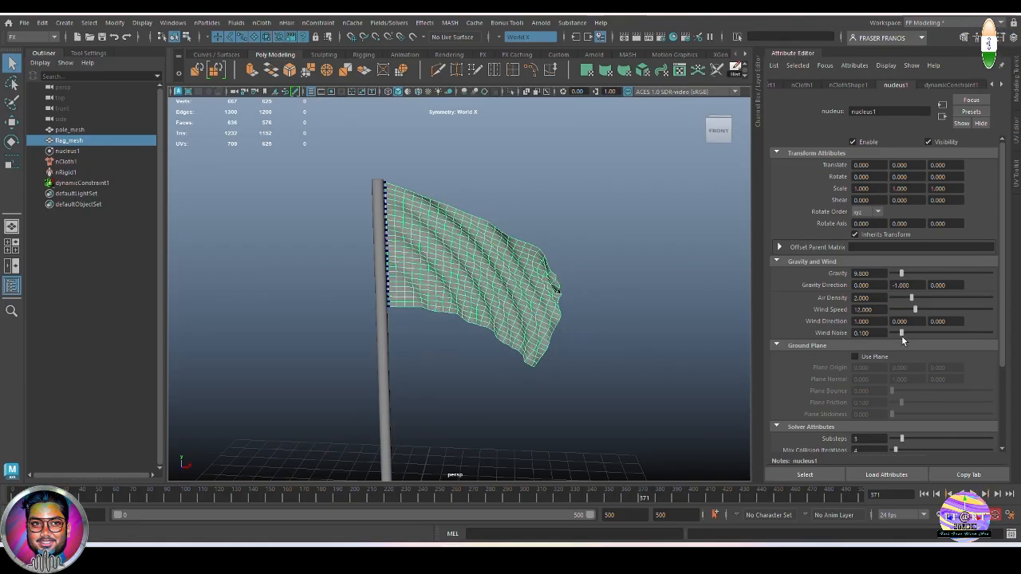
Raise the nucleus Wind Noise to 0.5 and replay the simulation from the start.
drag(901, 335, 863, 334)
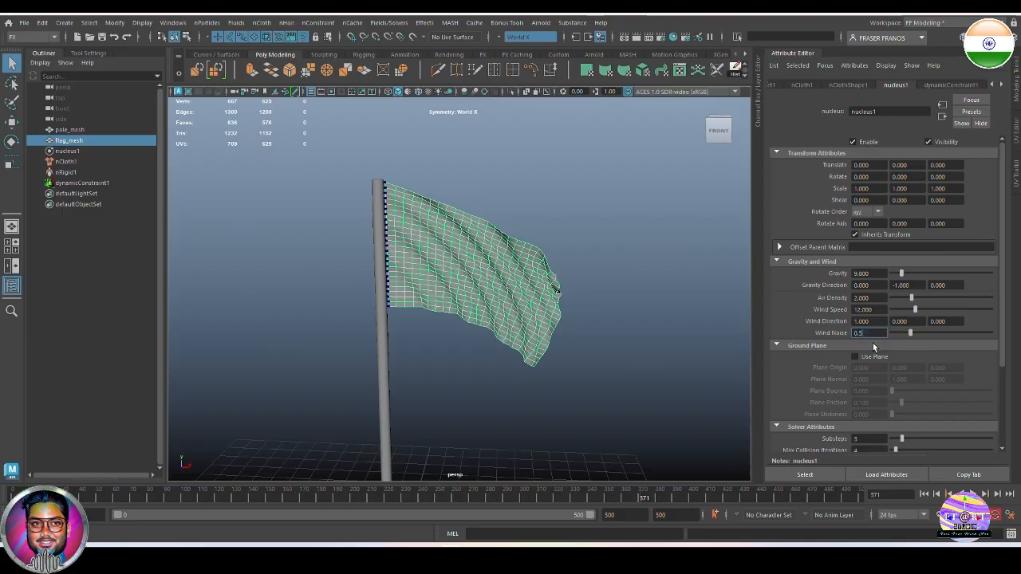
text(0.5)
key(Return)
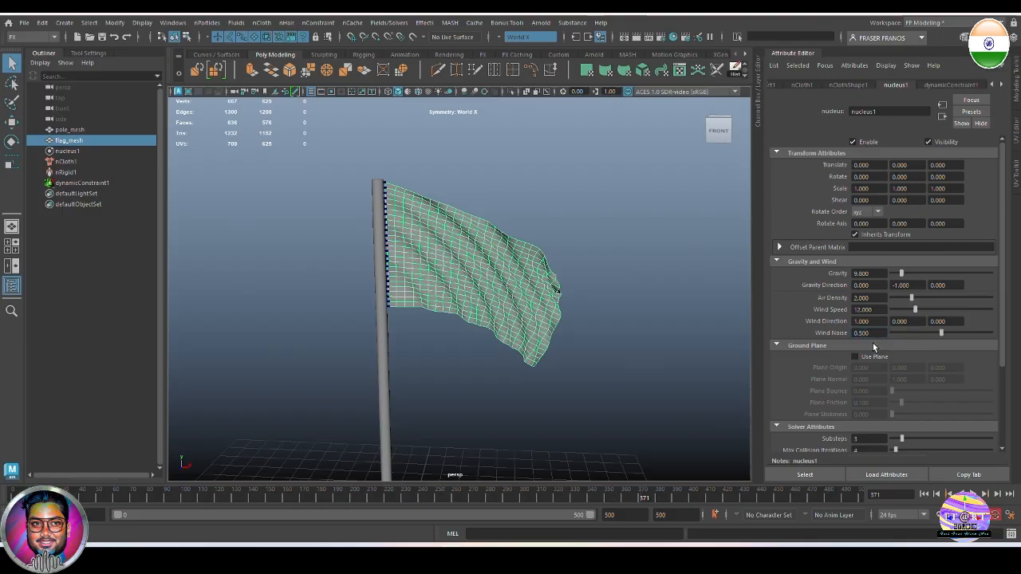
click(924, 493)
click(973, 494)
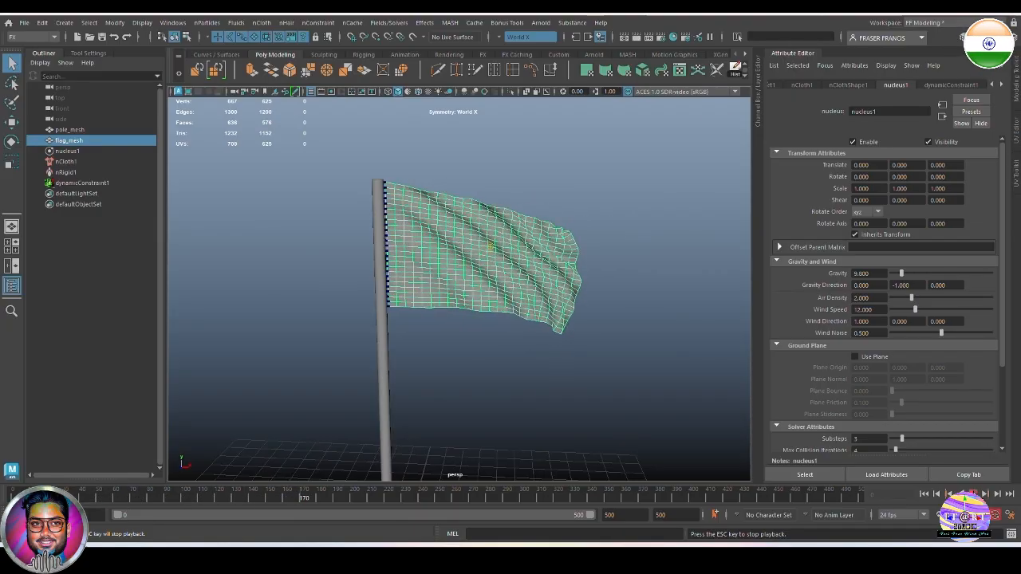
Try a Wind Speed of 12.5 with an Air Density of 3, and watch the simulation with the flag deselected.
double_click(880, 310)
text(5)
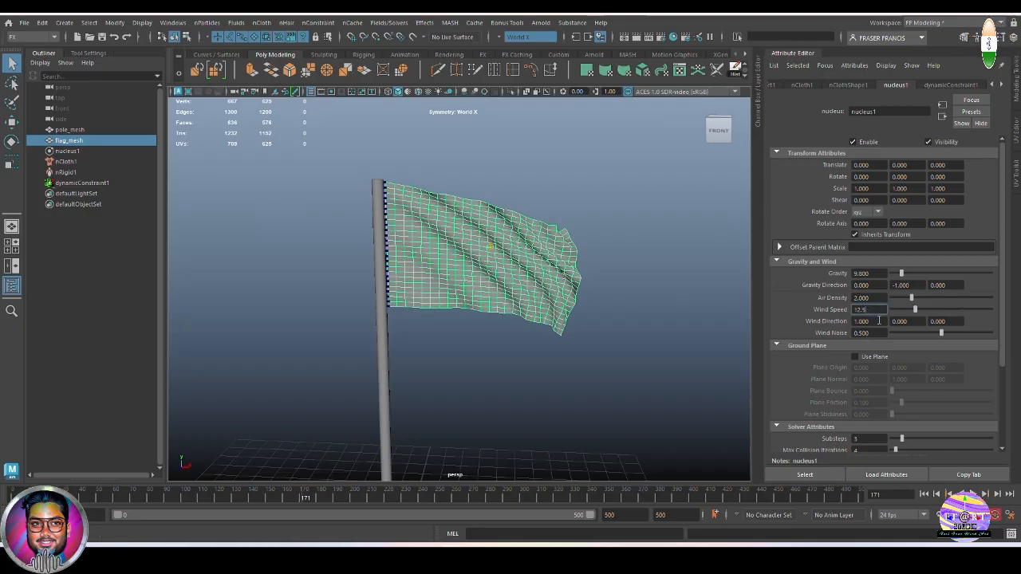
key(Return)
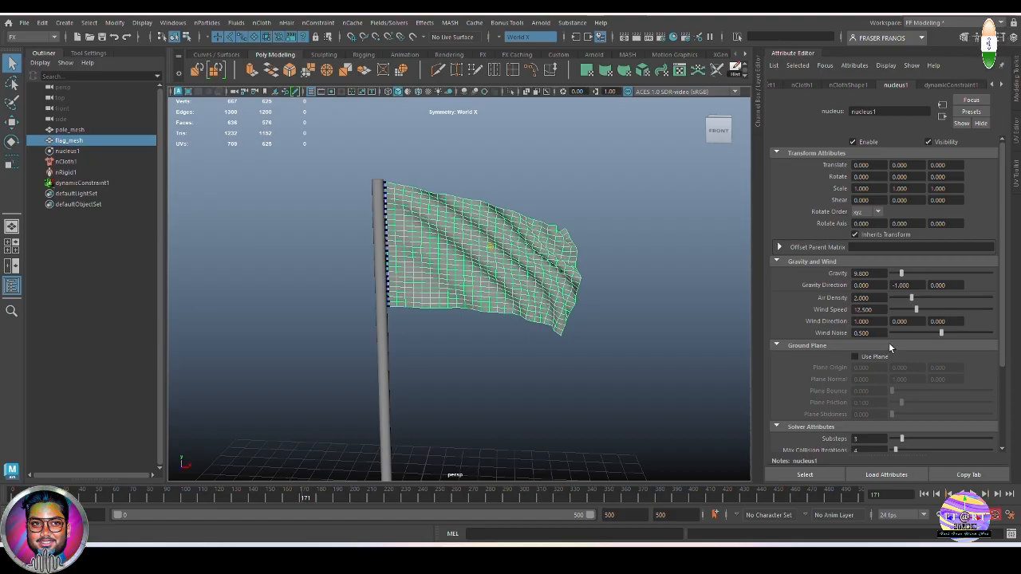
click(870, 297)
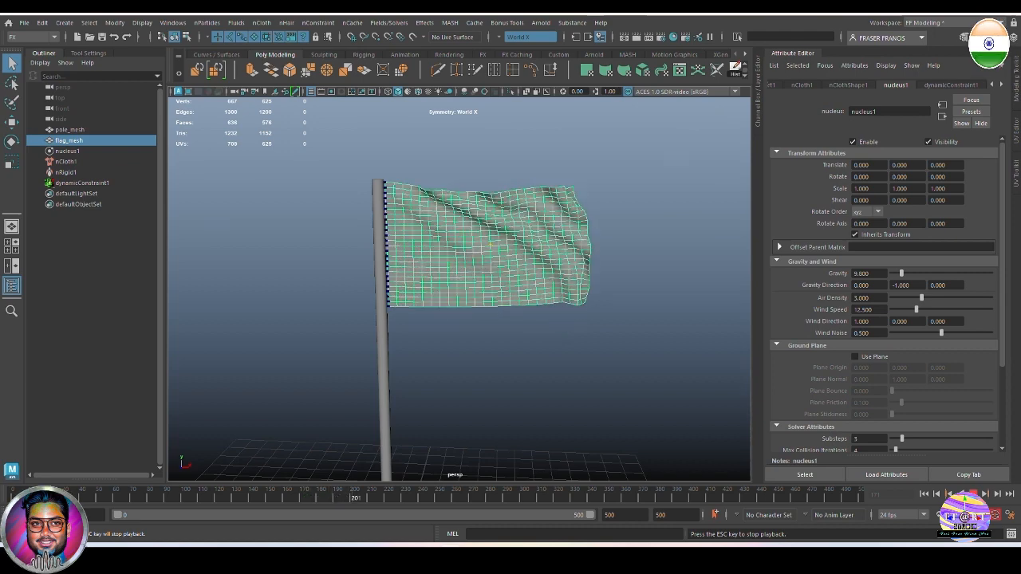
click(662, 372)
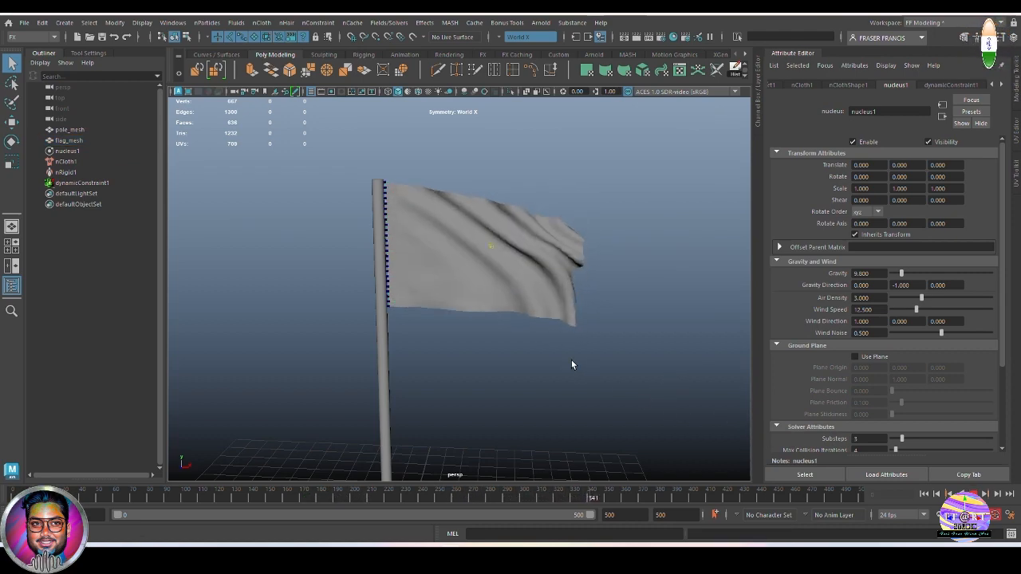
Try a nucleus Wind Noise of 1, play the simulation, and rewind it to the start.
click(857, 333)
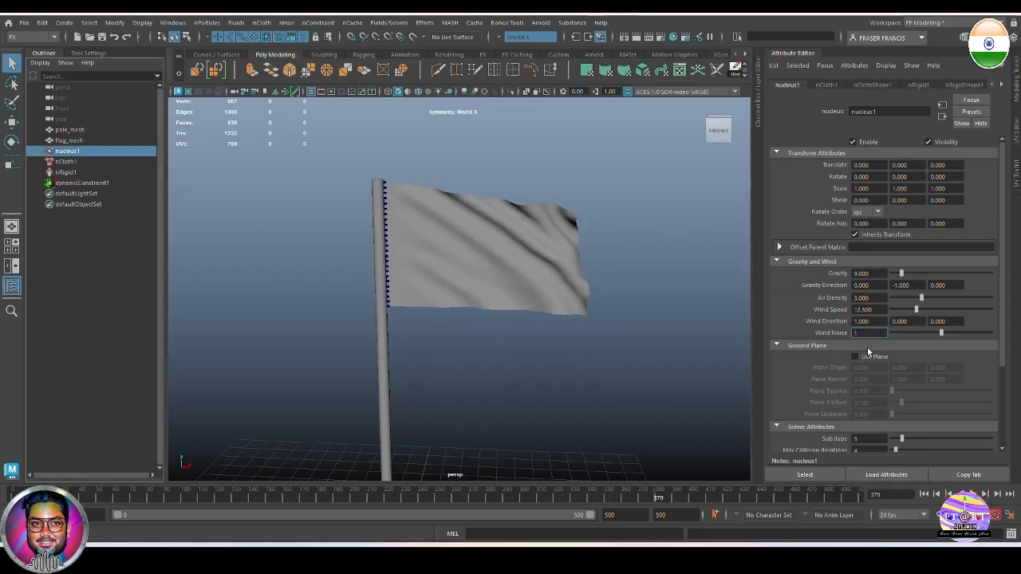
click(934, 494)
click(972, 493)
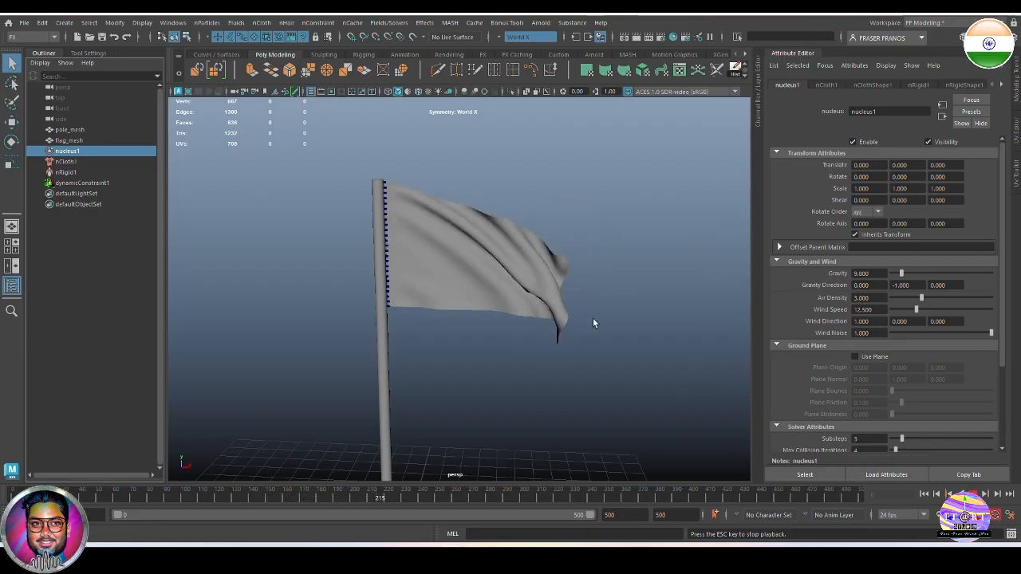
click(925, 495)
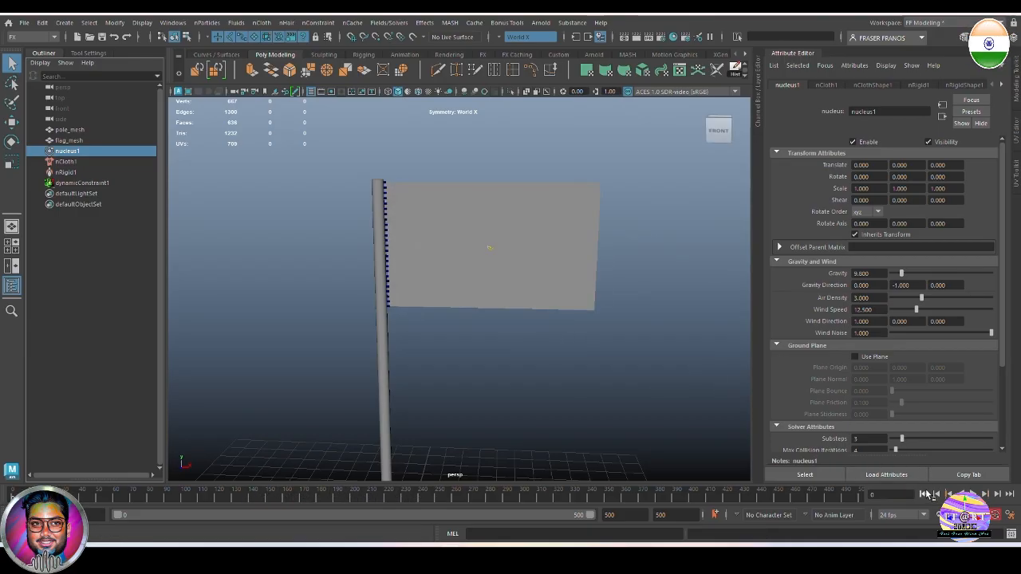
Undo the last Wind Noise and Air Density changes and replay the simulation from the start.
key(ctrl+z)
key(ctrl+z)
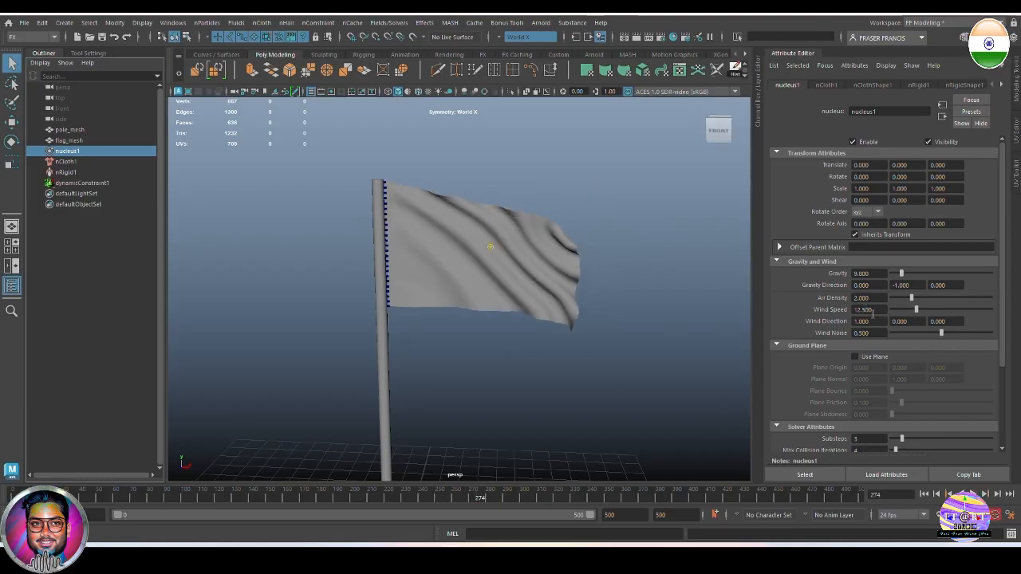
click(923, 495)
click(973, 494)
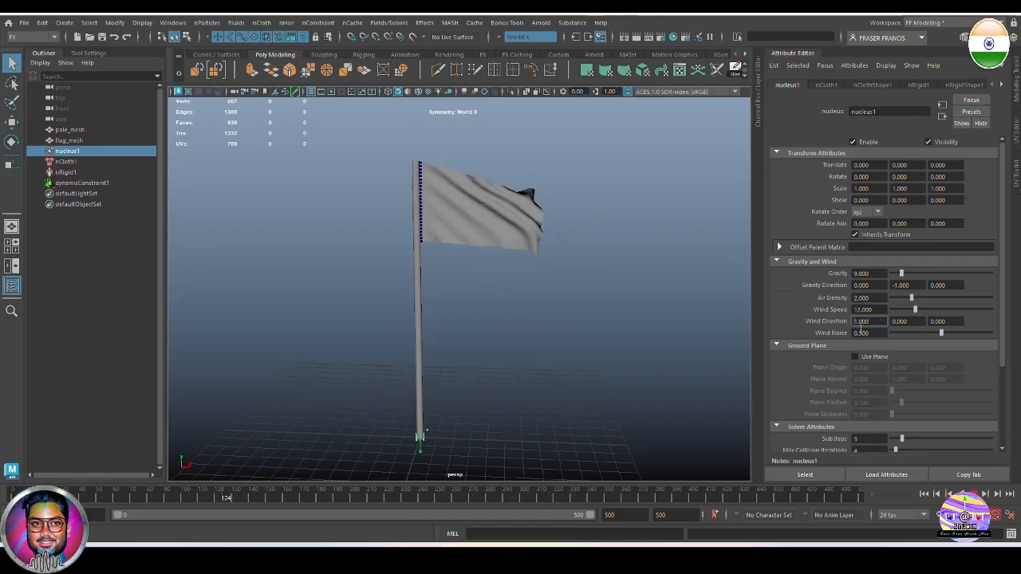
Try reversing the wind by setting the Wind Direction X to -1, and restore it to 1.
text(-)
key(Return)
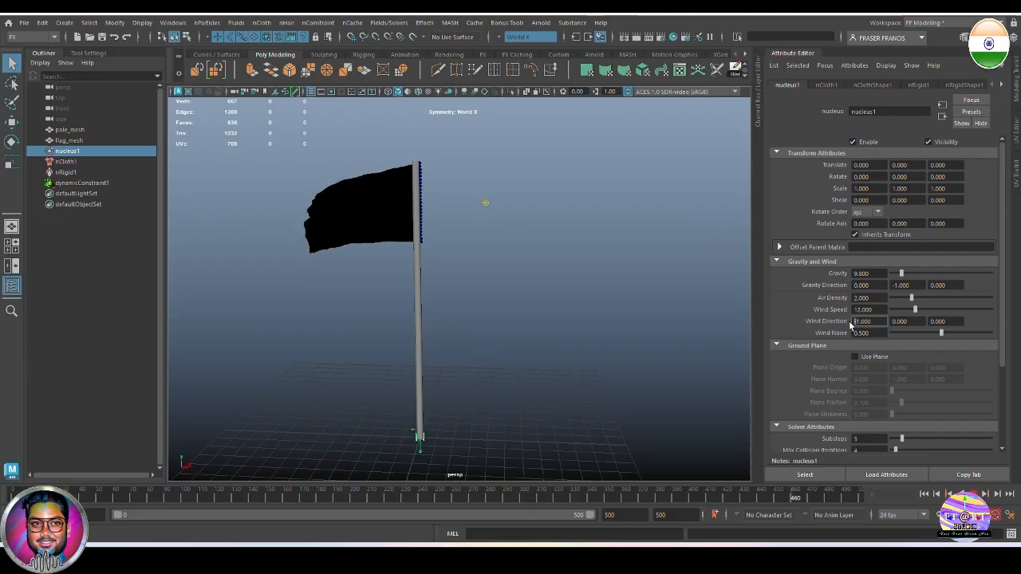
key(Return)
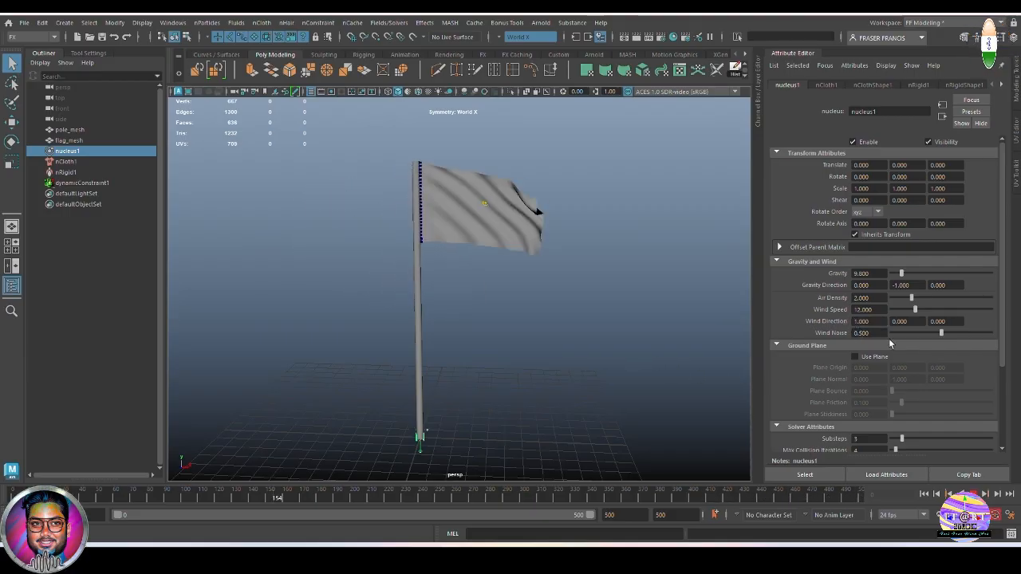
Set the nucleus Wind Noise to 0.7, watch the waving flag, and stop playback.
drag(871, 333, 859, 332)
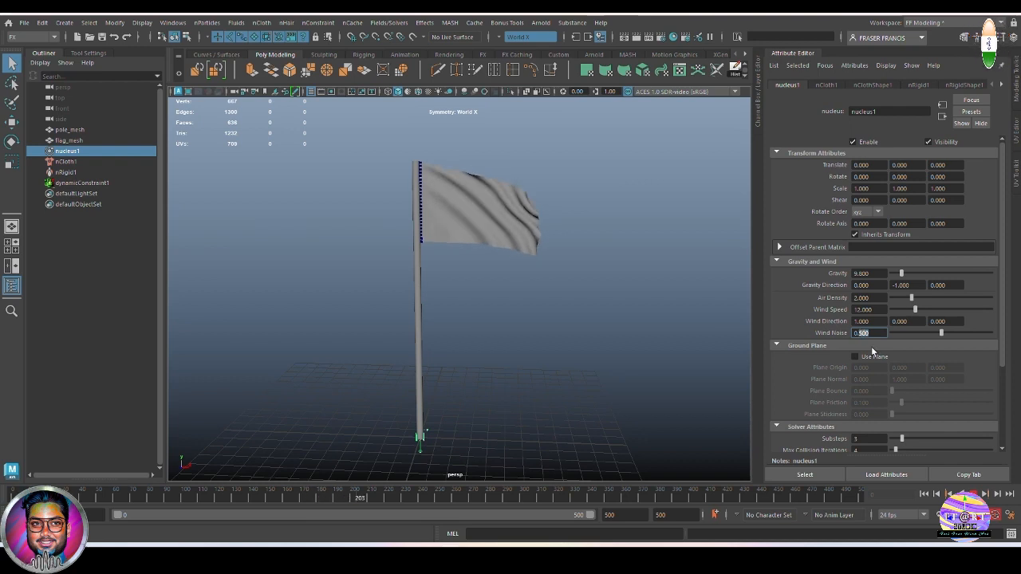
text(7)
key(Return)
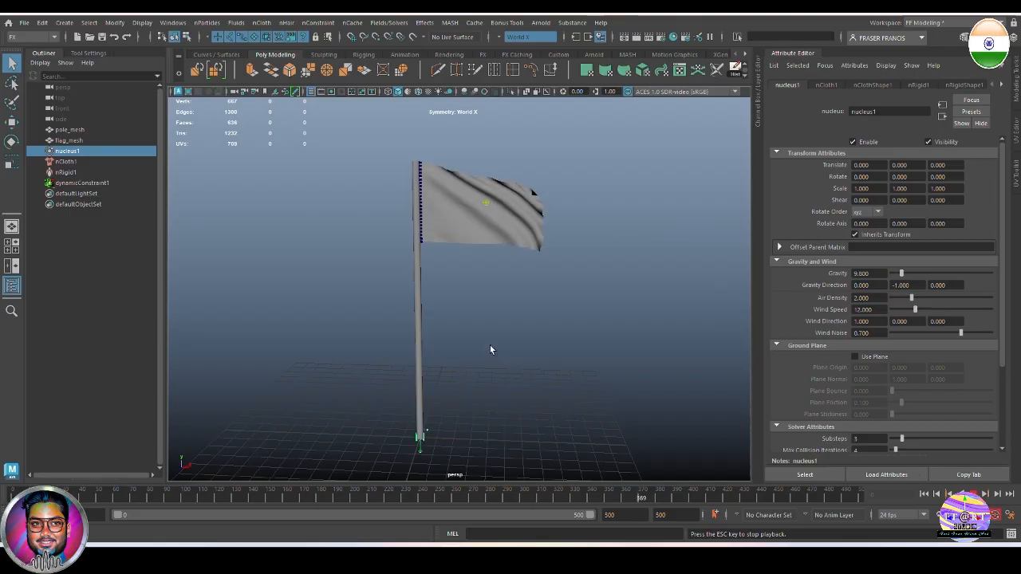
mouse_move(565, 319)
alt+mouse_down()
mouse_move(500, 332)
mouse_move(337, 330)
mouse_move(559, 331)
alt+mouse_up()
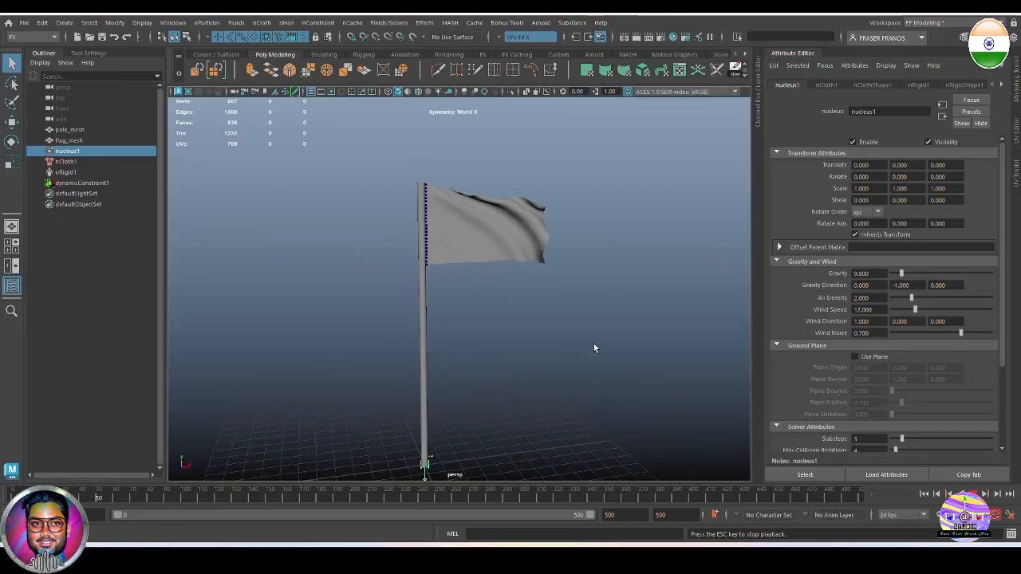
click(973, 494)
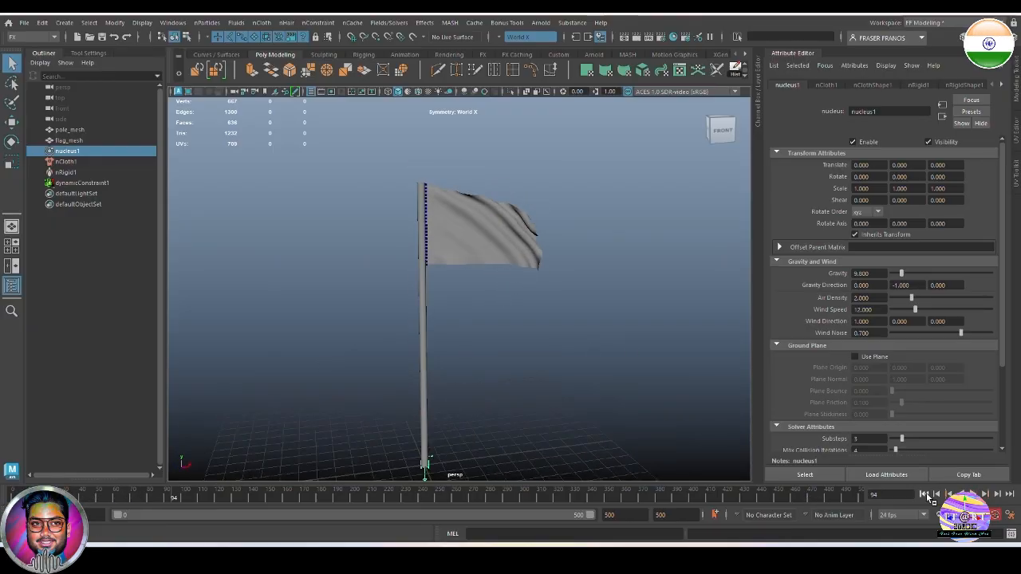
Rewind the simulation to the start and inspect the flag mesh's UV layout in the UV Editor.
click(925, 495)
alt+drag(689, 392, 545, 372)
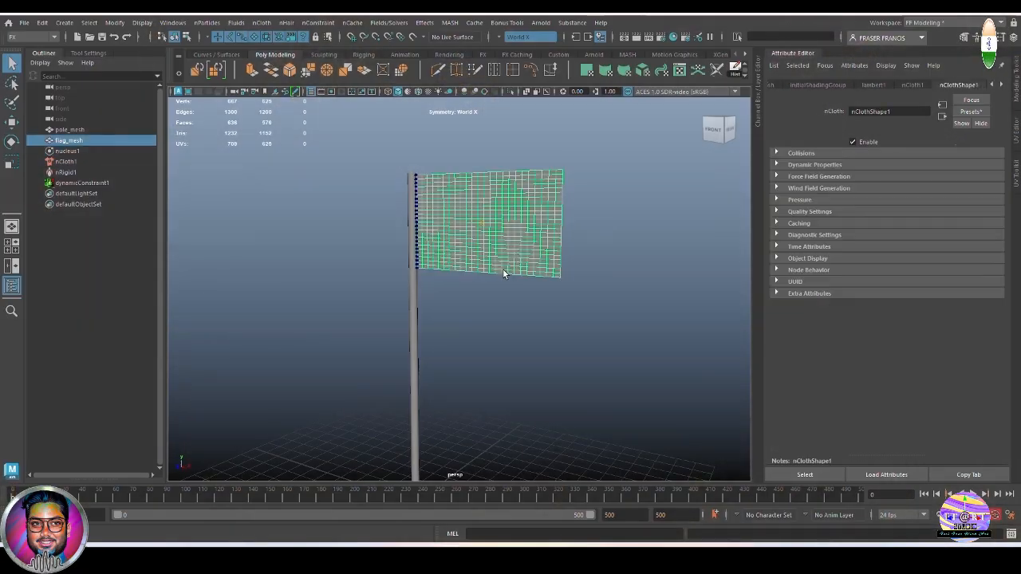
click(681, 70)
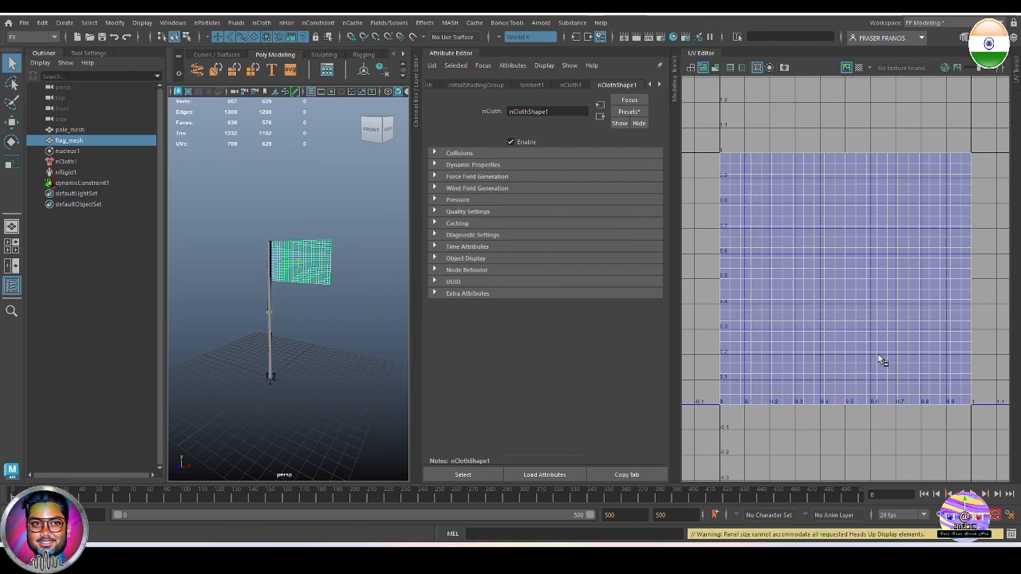
click(463, 56)
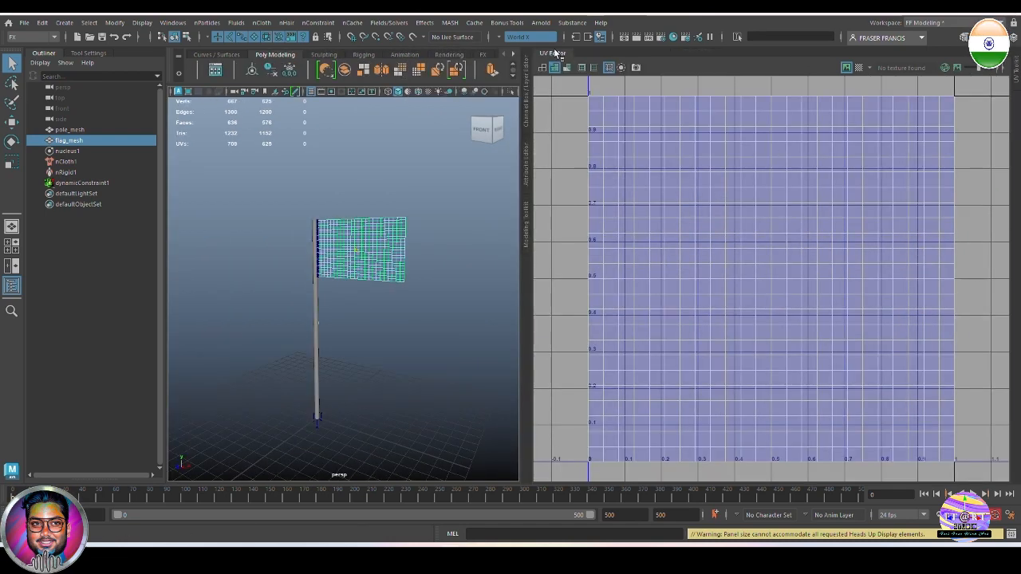
click(558, 54)
click(804, 305)
alt+right_drag(808, 305, 648, 299)
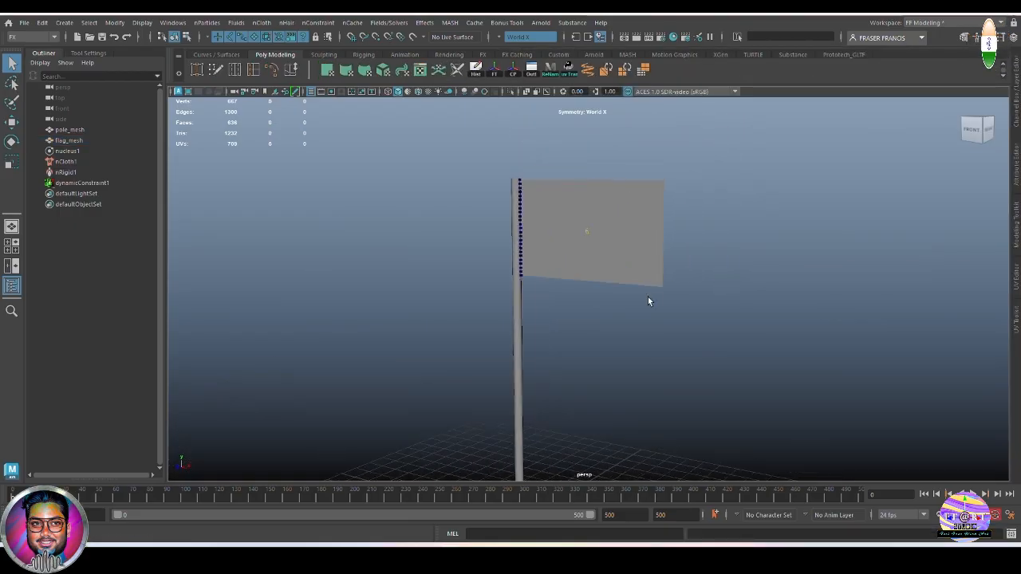
alt+drag(648, 299, 679, 304)
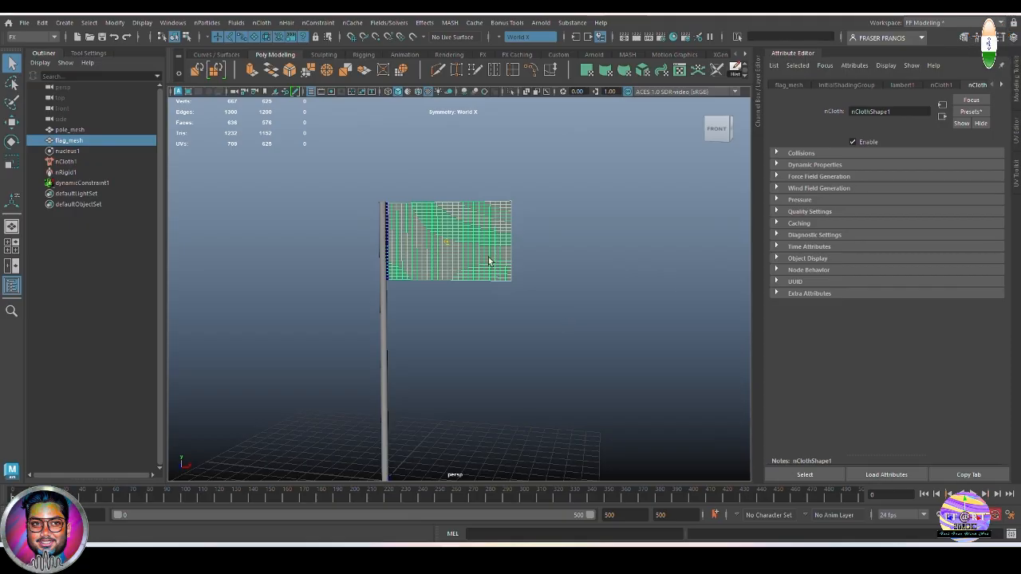
Assign a new Lambert material to the flag mesh.
right_drag(504, 204, 534, 481)
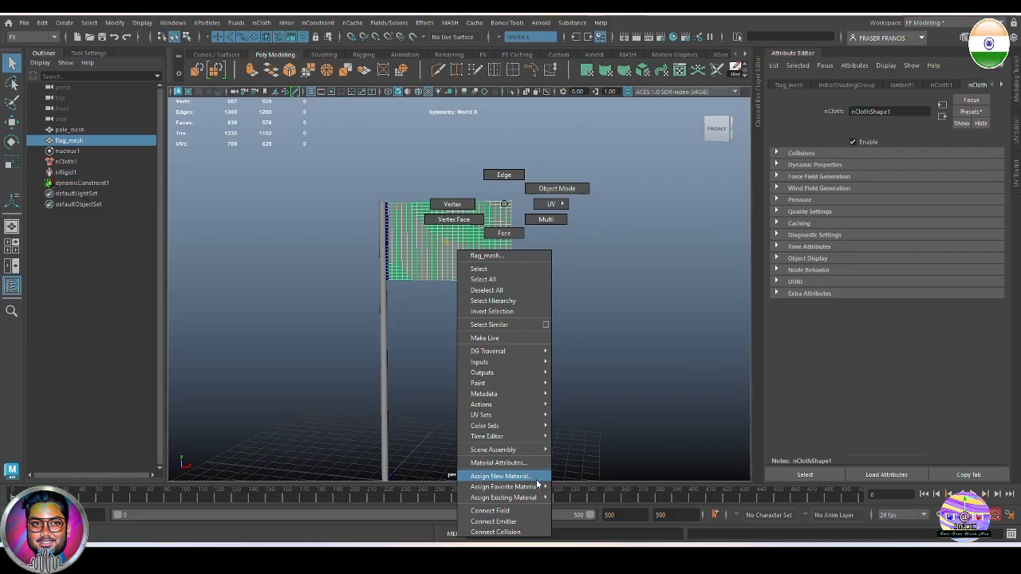
right_drag(538, 483, 538, 483)
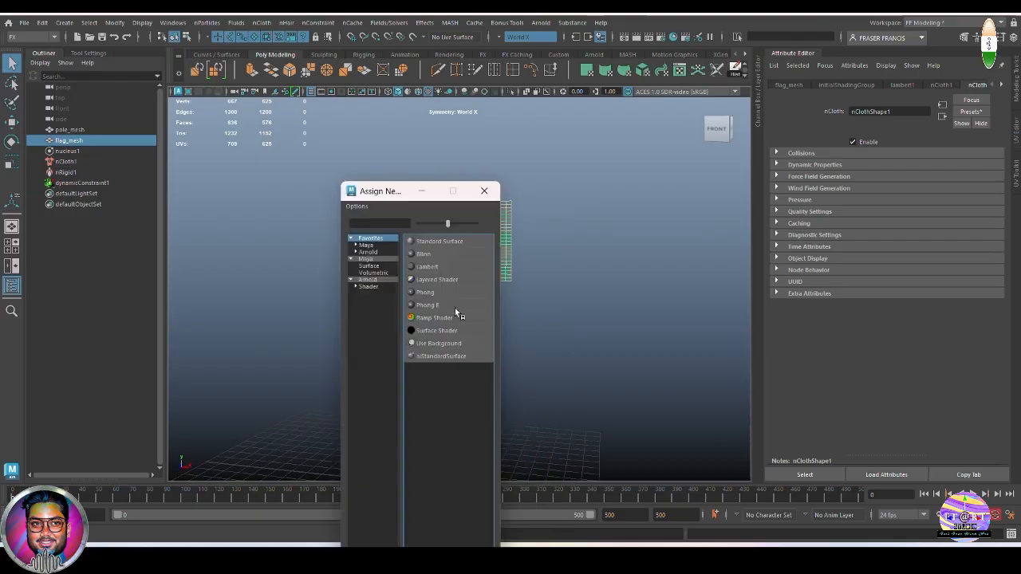
click(450, 266)
click(573, 301)
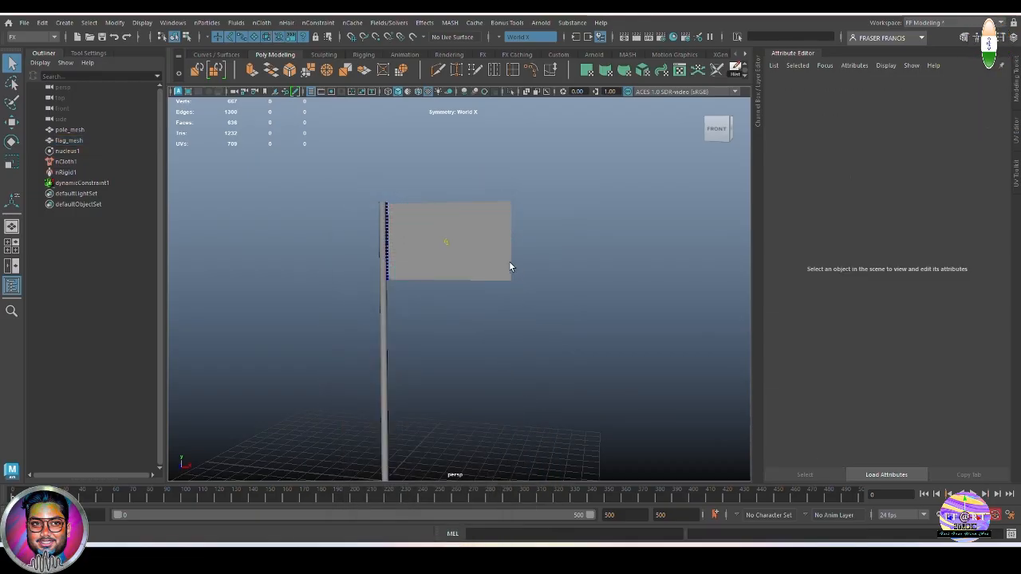
Rename the flag's new Lambert material to flag_sh.
click(509, 264)
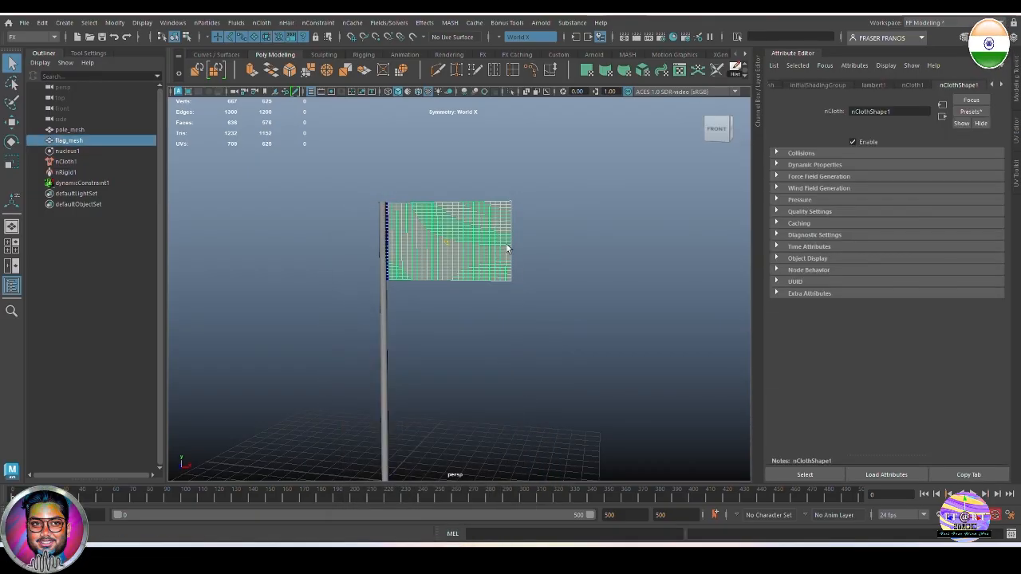
click(1002, 86)
click(1001, 86)
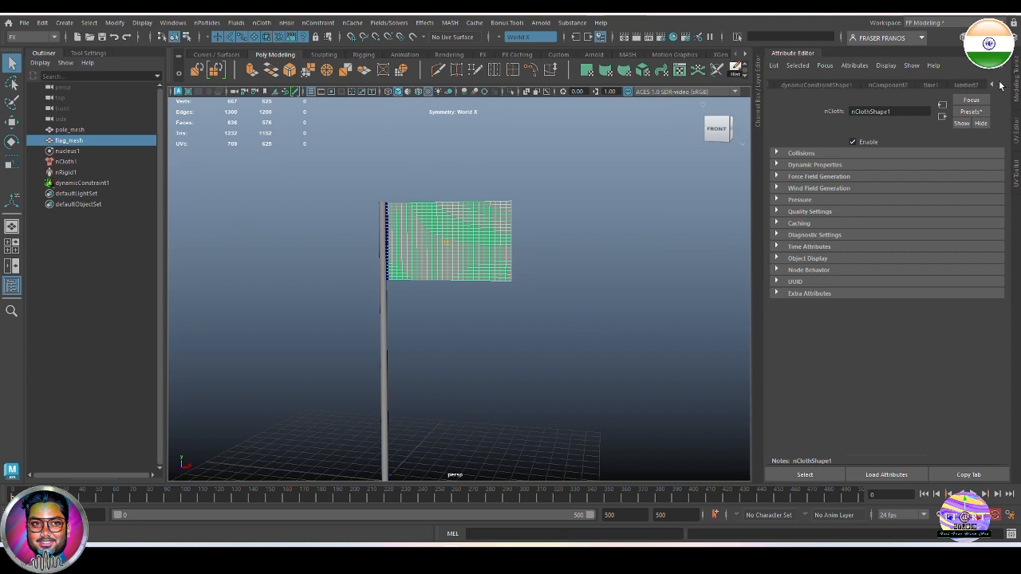
click(962, 84)
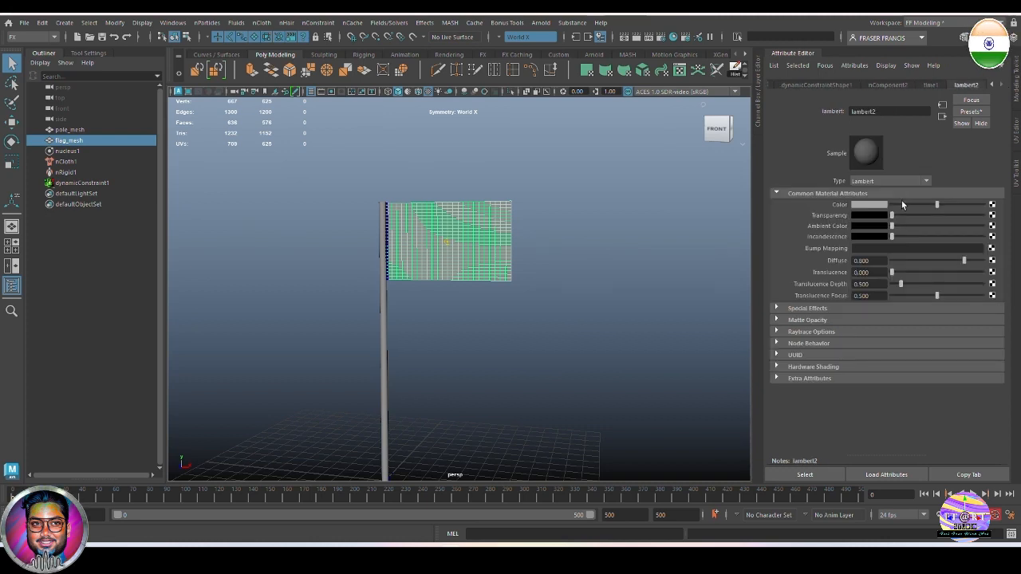
drag(896, 111, 830, 118)
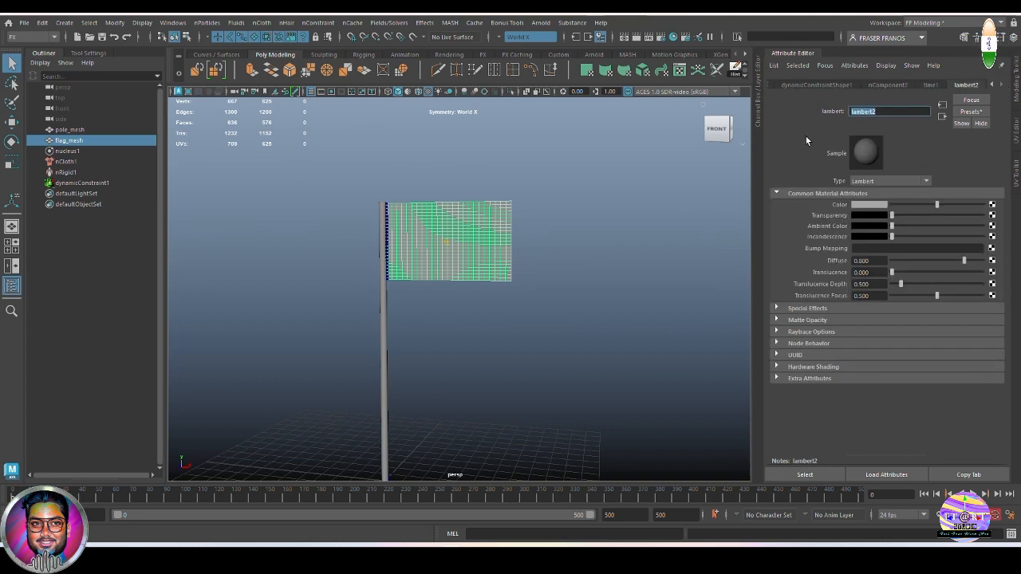
text(fla)
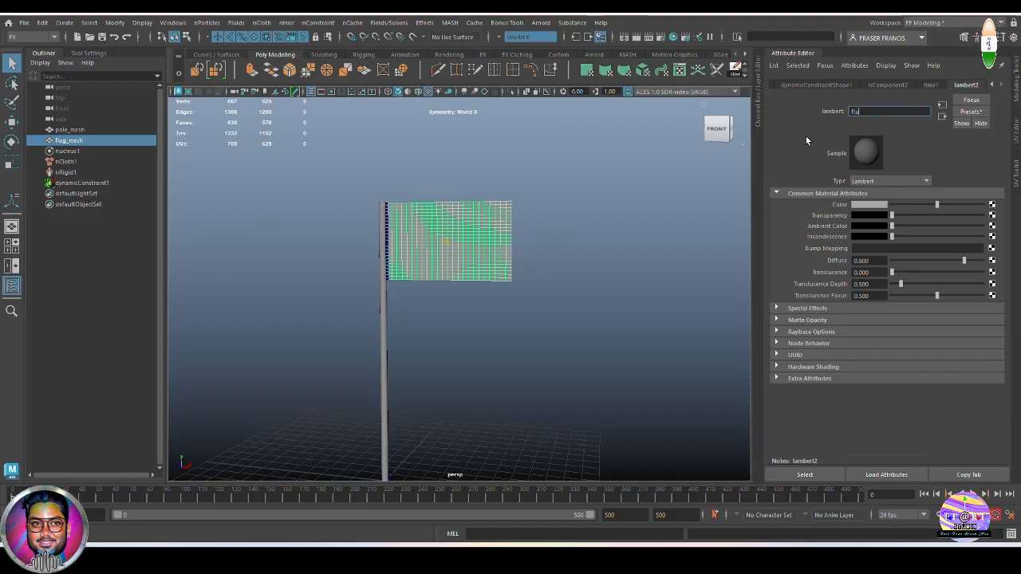
text(g_)
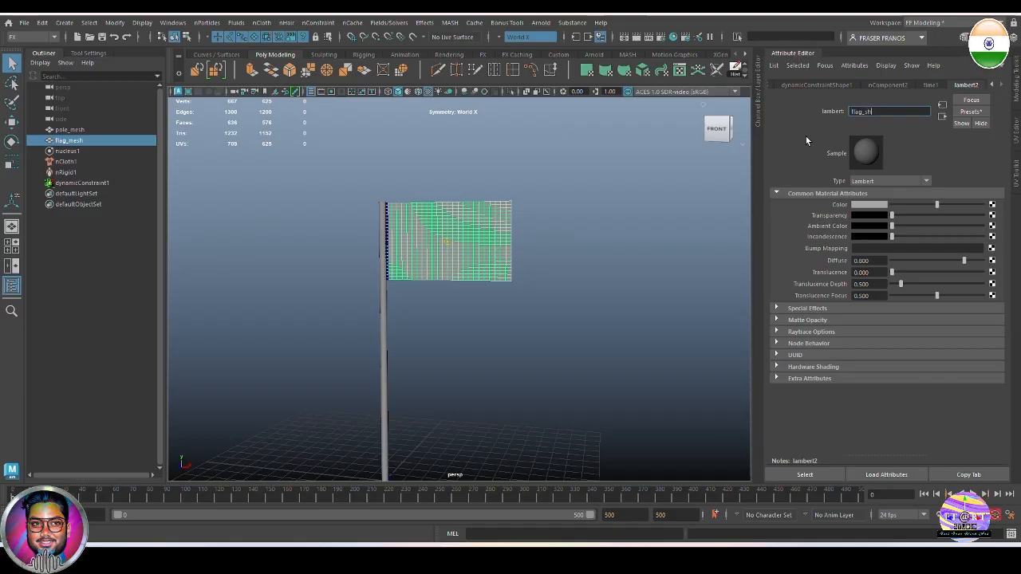
text(sh)
key(Return)
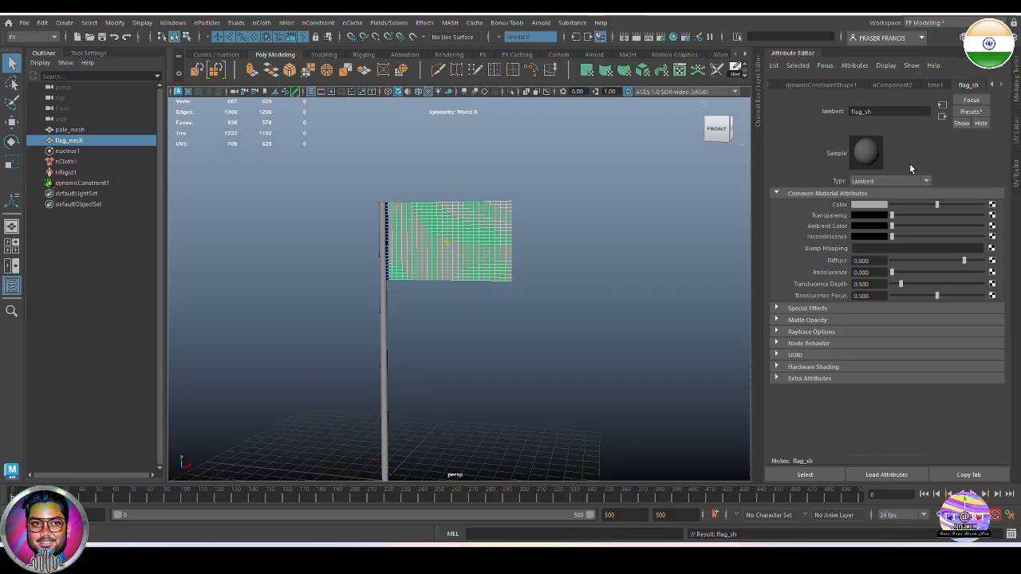
Connect a File texture to the flag material's Color and load the image "Indian flag_01 Basecolor.jpg" from the sourceimages folder.
click(992, 205)
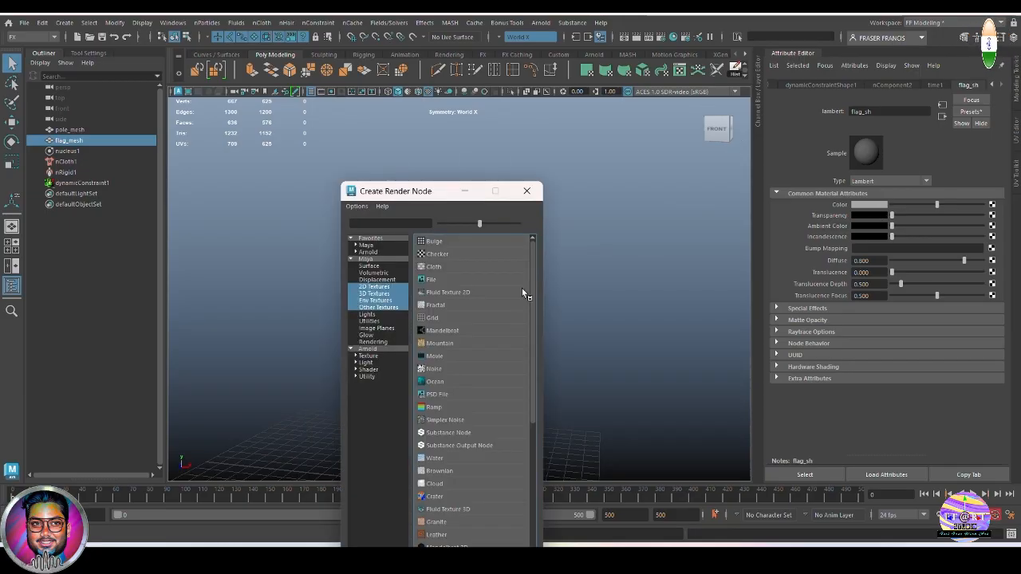
click(472, 279)
click(988, 230)
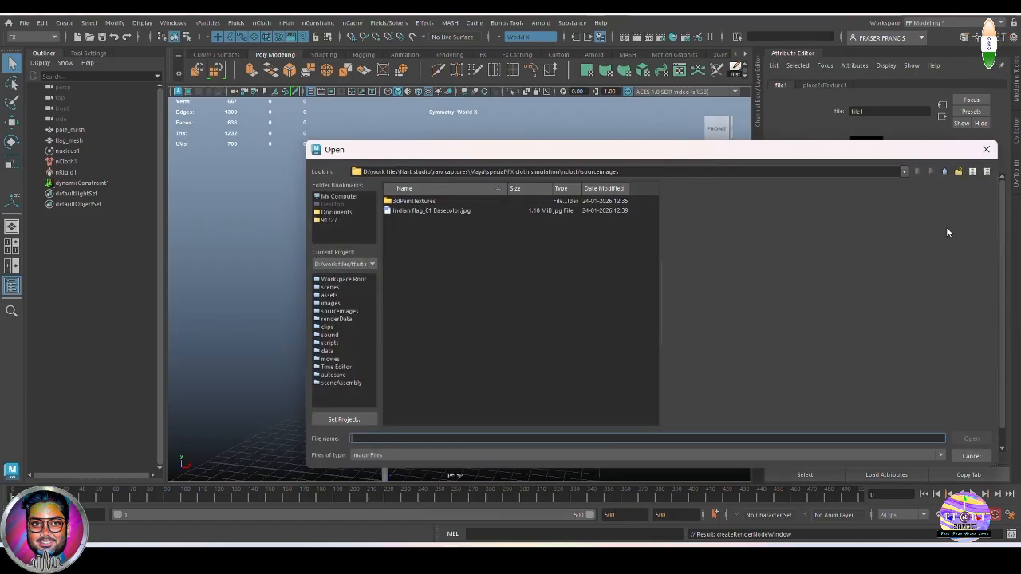
click(459, 212)
click(971, 438)
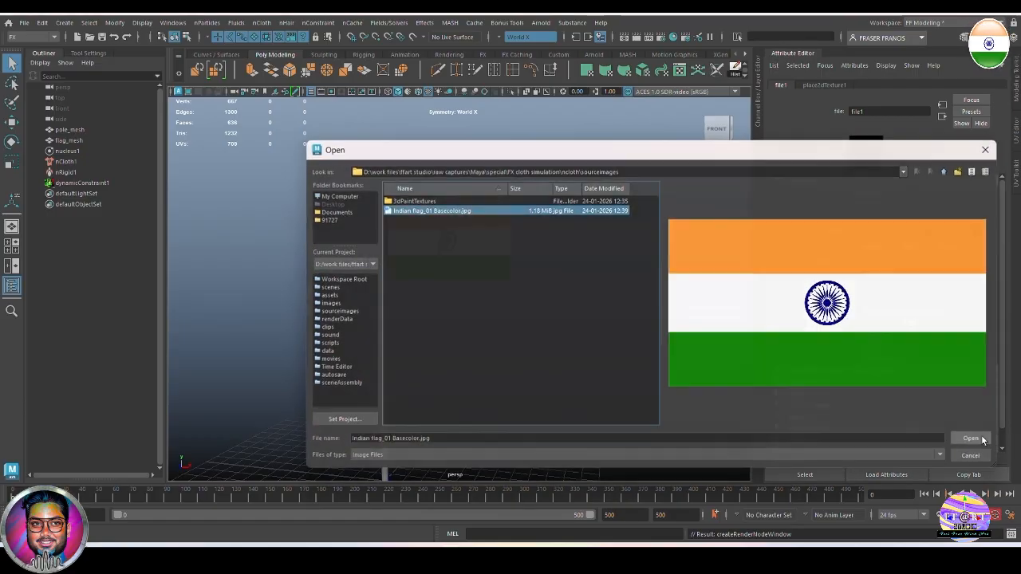
click(547, 303)
scroll(523, 297, up, 5)
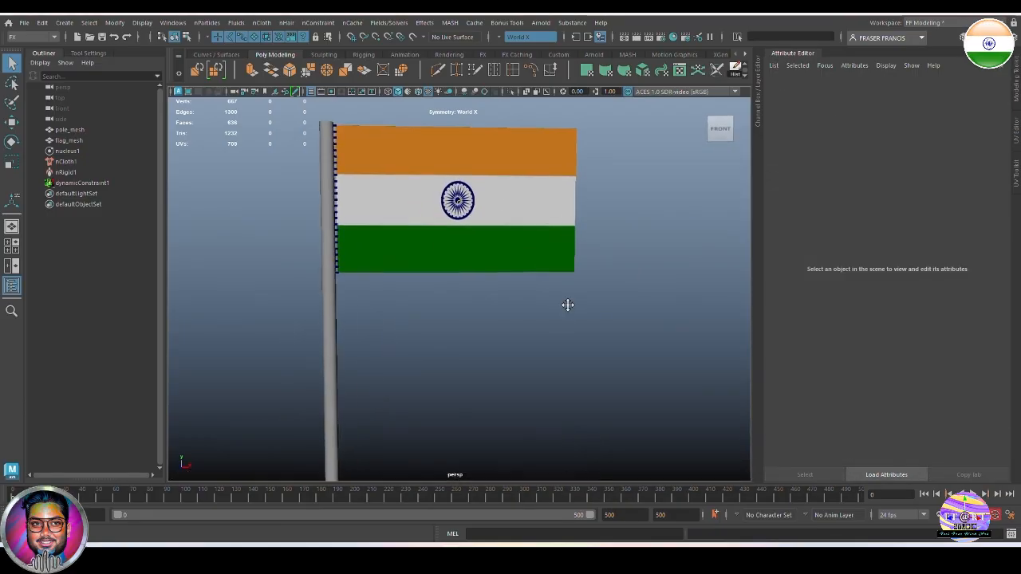
Scale the flag's whole UV shell horizontally in the UV Editor to about 0.88 of the texture width, keeping it centred, and close the editor.
click(531, 254)
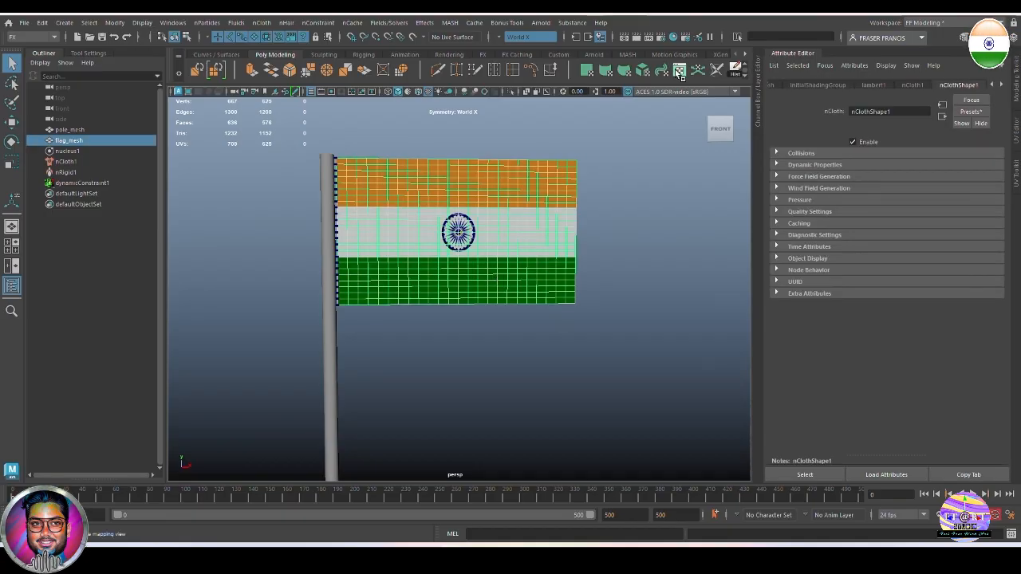
click(678, 71)
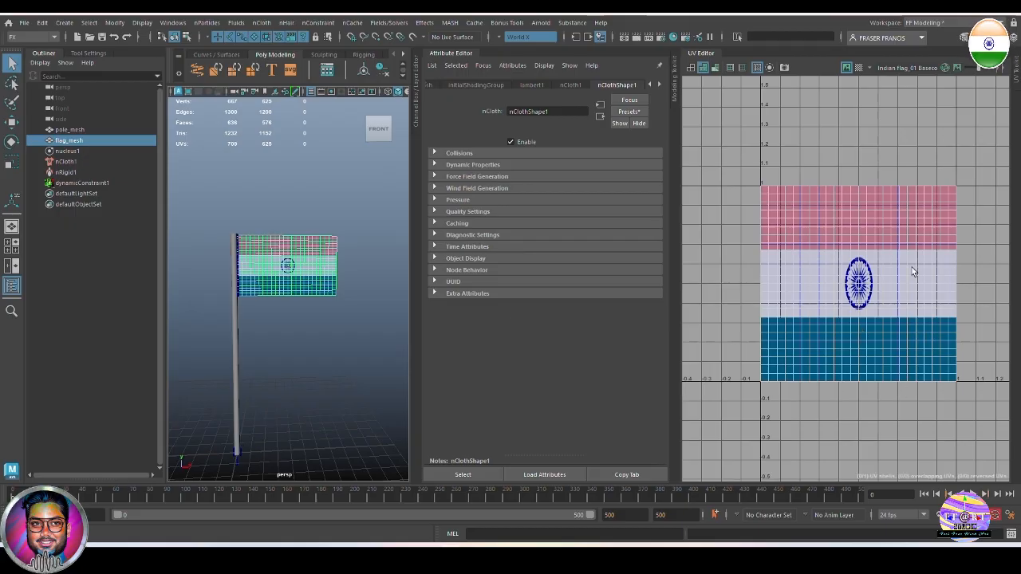
scroll(901, 359, down, 3)
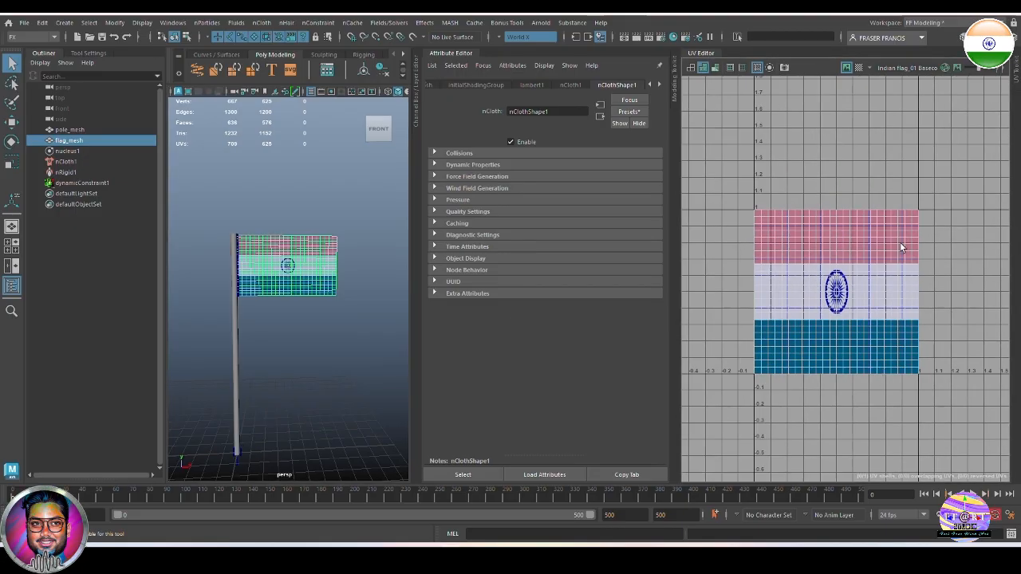
right_click(899, 246)
right_drag(900, 245, 855, 228)
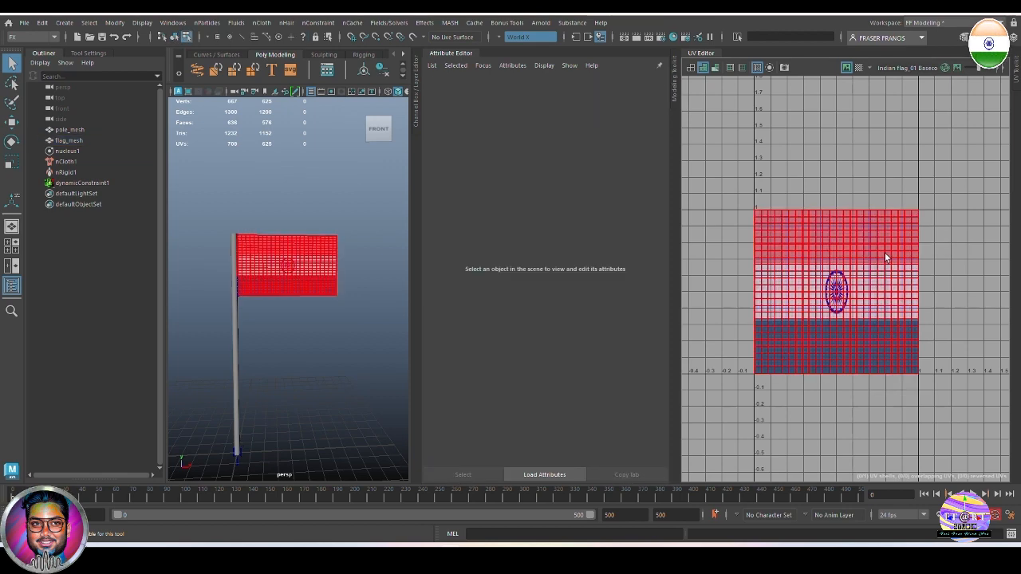
click(884, 252)
key(r)
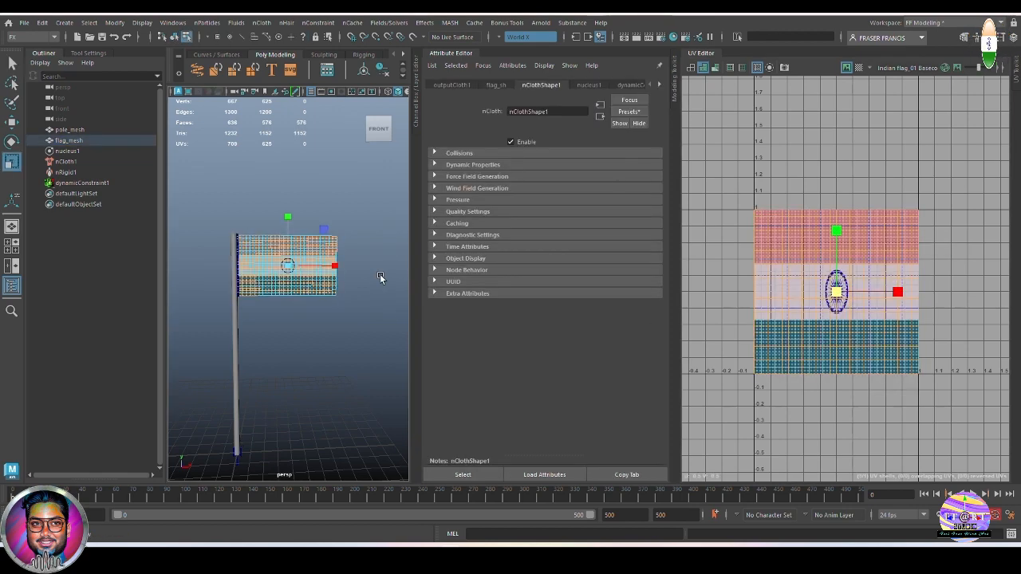
key(f)
alt+middle_drag(338, 349, 293, 334)
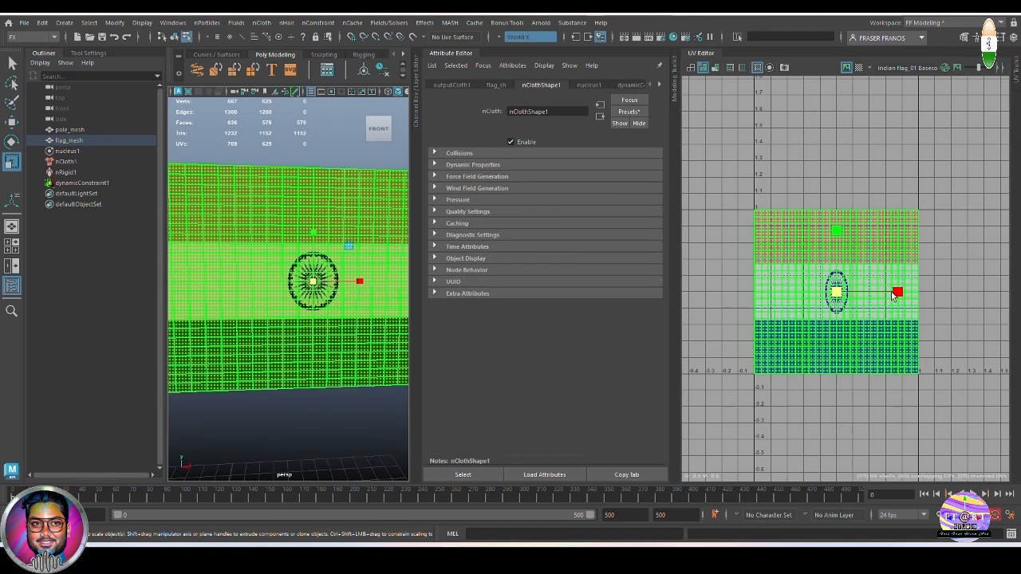
click(895, 294)
drag(895, 294, 889, 293)
click(464, 56)
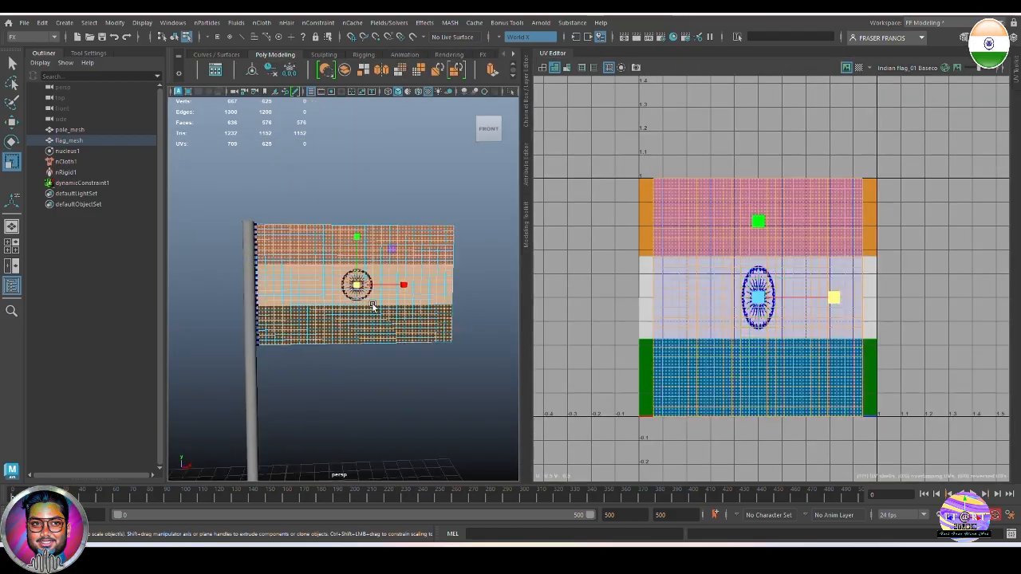
click(467, 396)
click(553, 53)
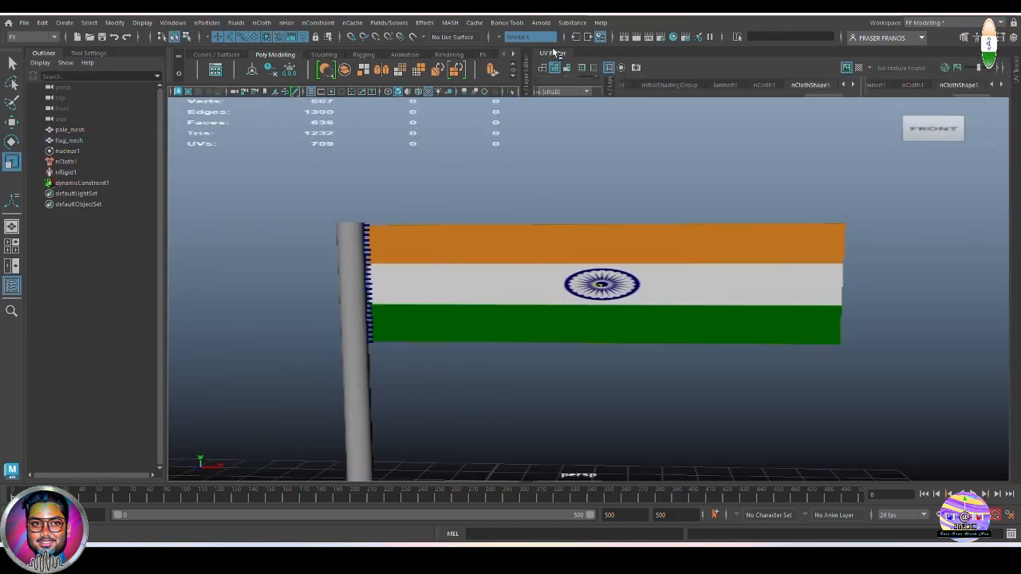
Play the textured flag's simulation, examine the waving from several angles, and rewind to the start.
scroll(588, 333, down, 5)
alt+drag(588, 334, 578, 329)
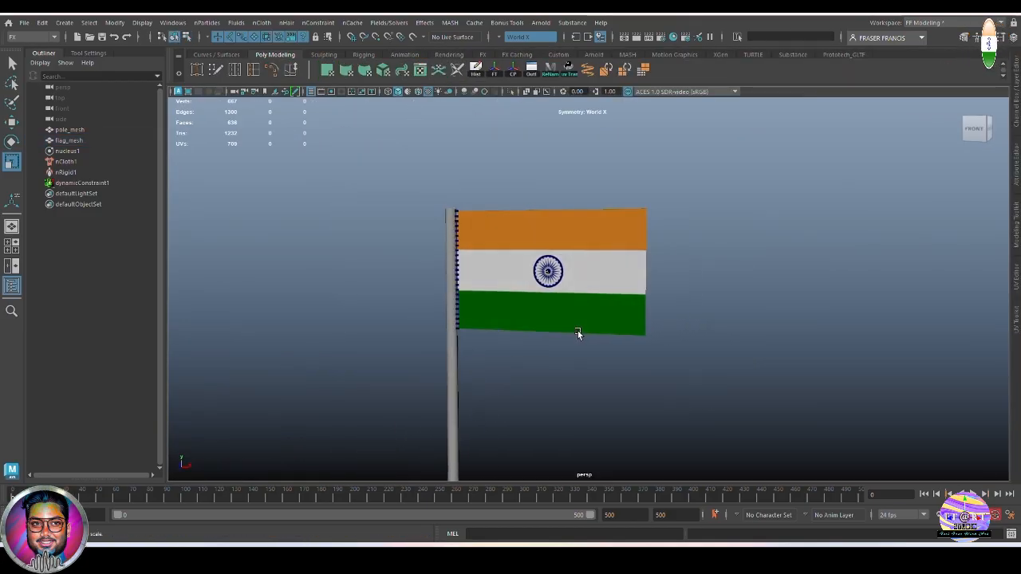
alt+middle_drag(657, 370, 645, 367)
alt+drag(610, 359, 643, 353)
alt+right_drag(644, 354, 600, 328)
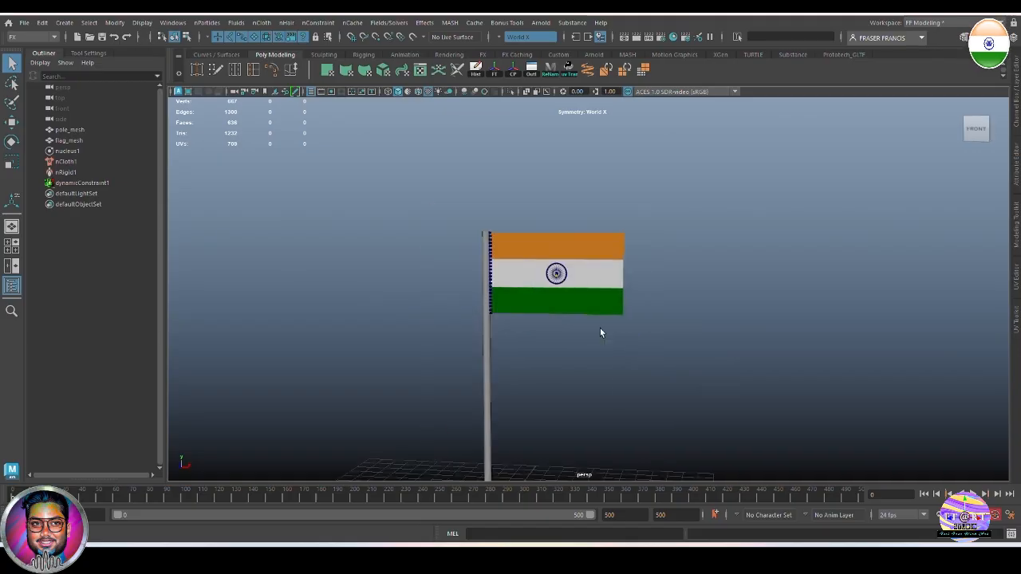
alt+middle_drag(672, 400, 640, 356)
alt+drag(639, 356, 634, 350)
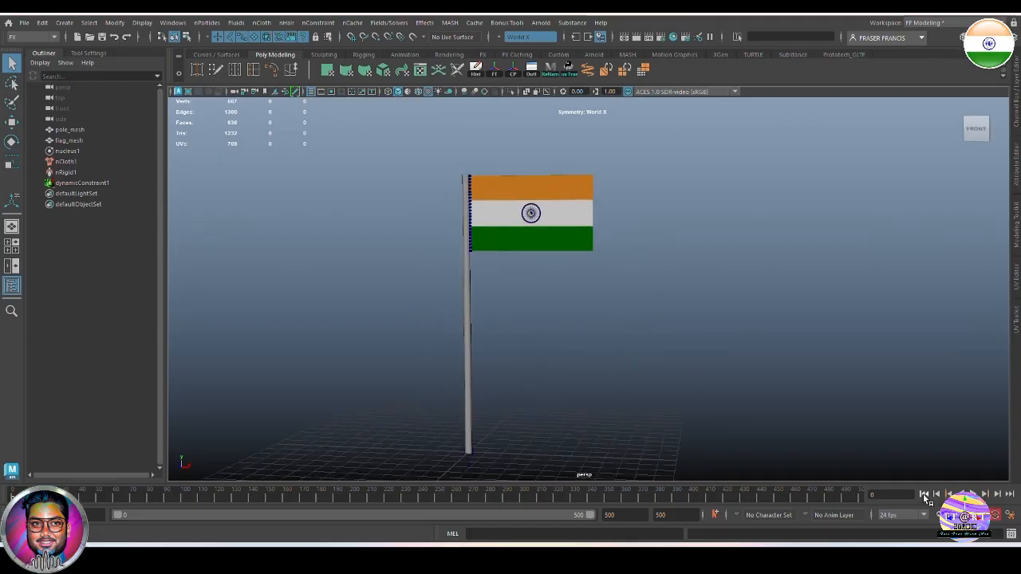
key(alt+v)
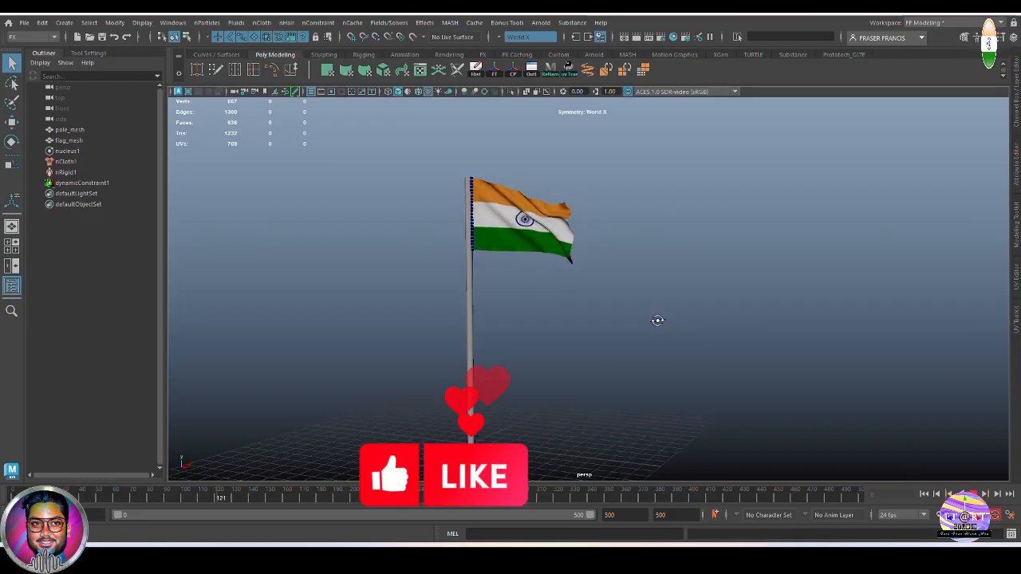
alt+right_drag(603, 305, 654, 325)
alt+drag(654, 324, 572, 315)
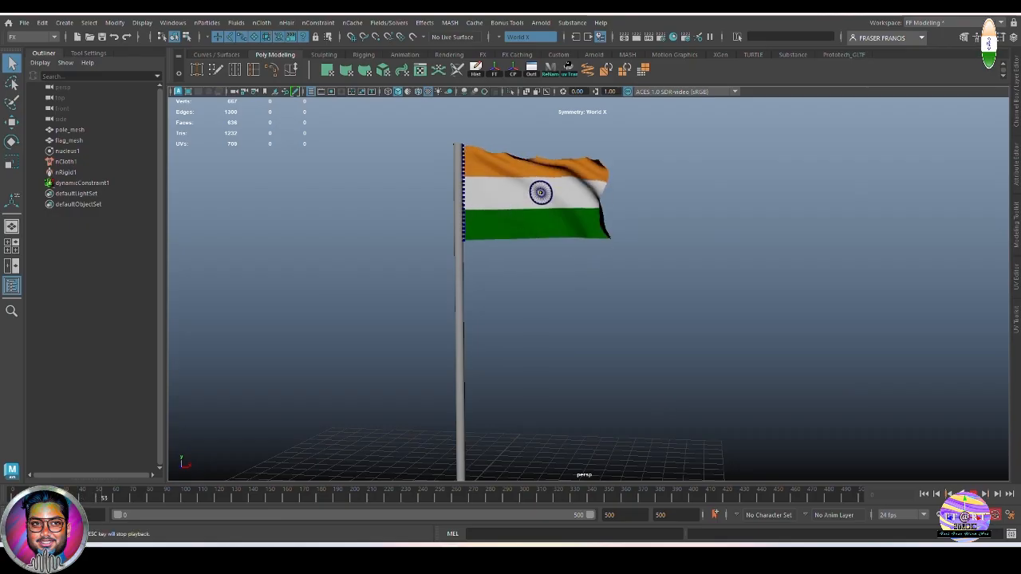
click(923, 493)
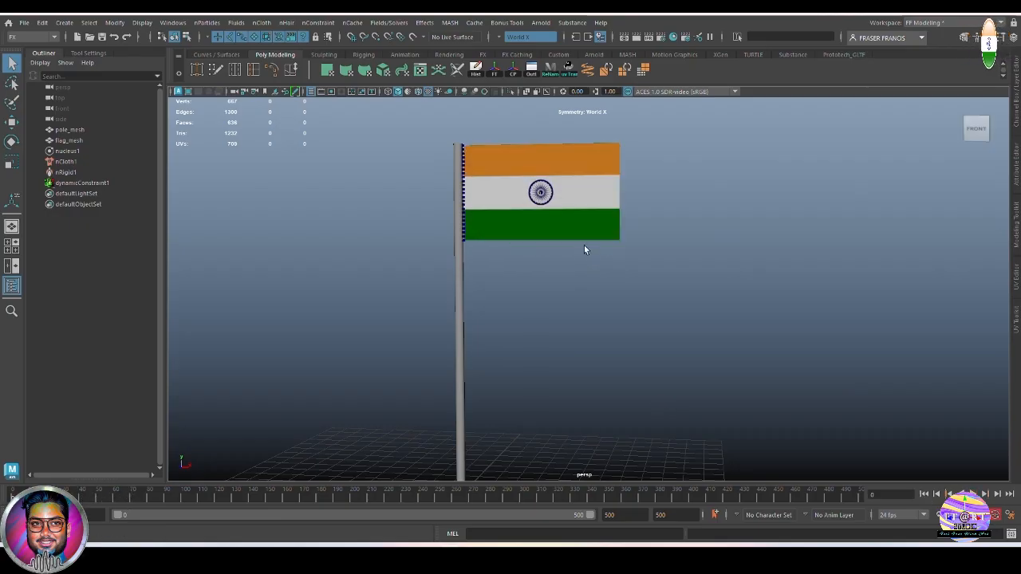
Set the nucleus Wind Speed to 0 and play the simulation, examining the flag's motion from several angles.
click(539, 233)
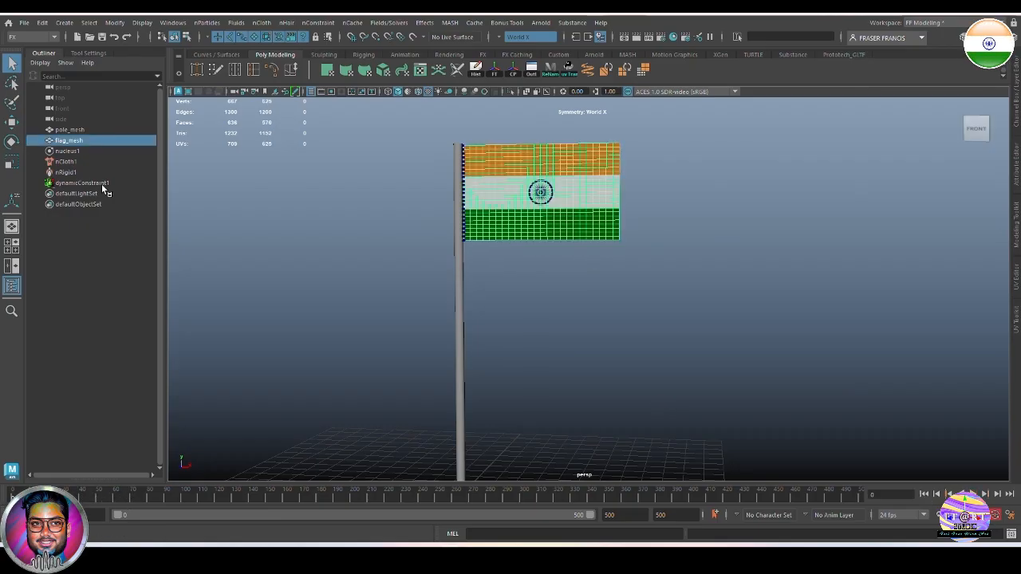
click(67, 150)
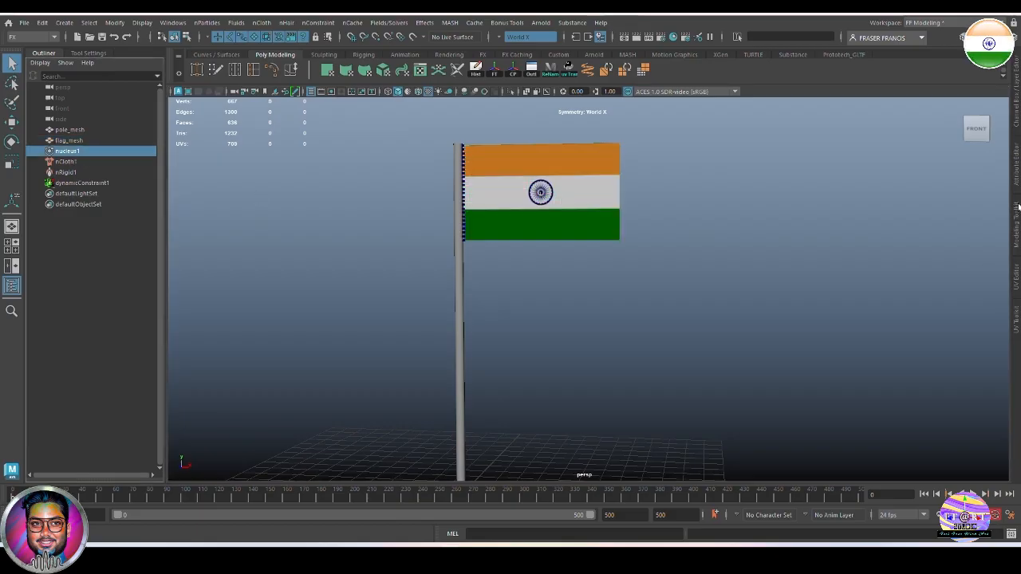
click(1016, 163)
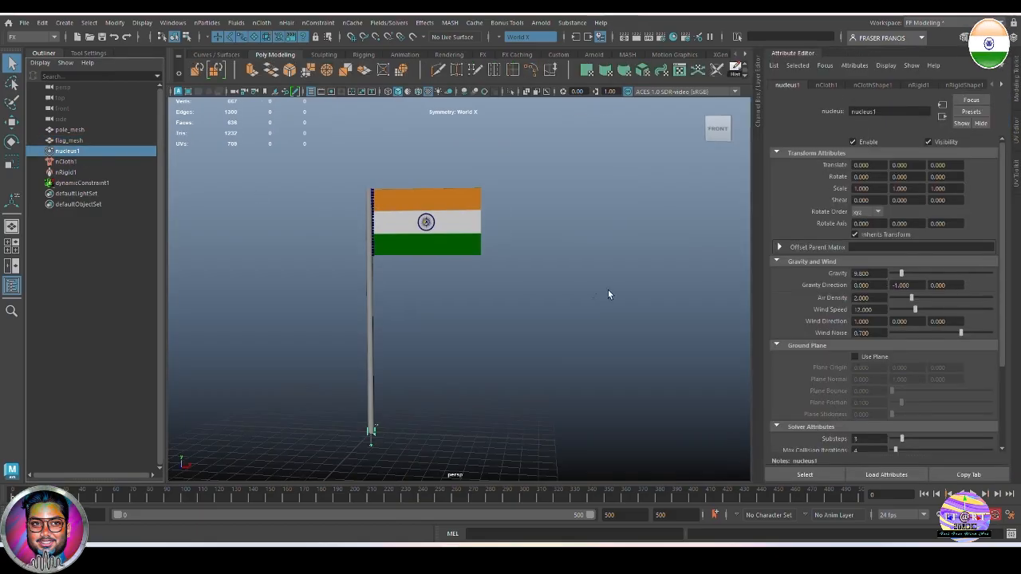
alt+middle_drag(497, 276, 516, 282)
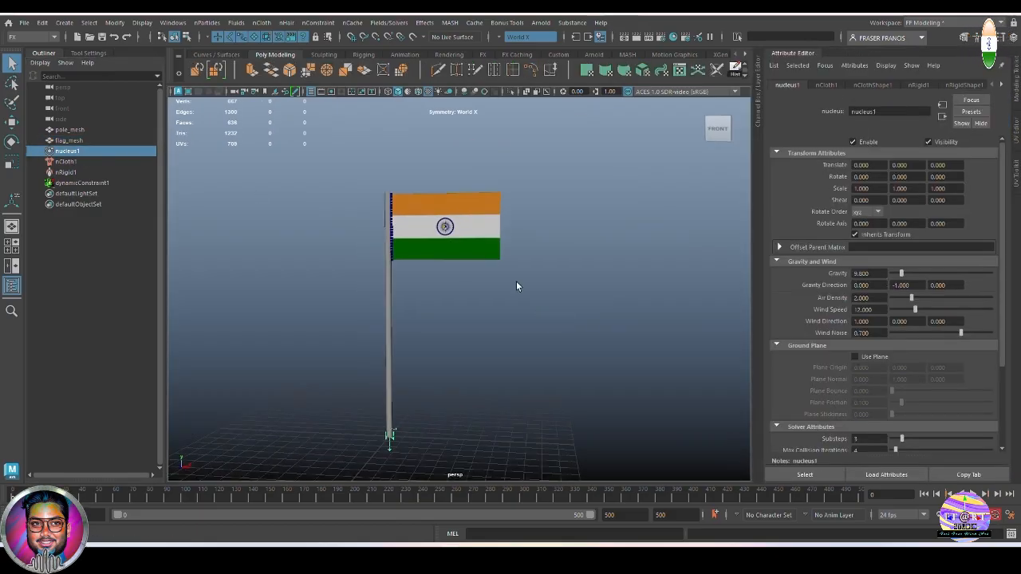
click(914, 309)
drag(914, 309, 883, 344)
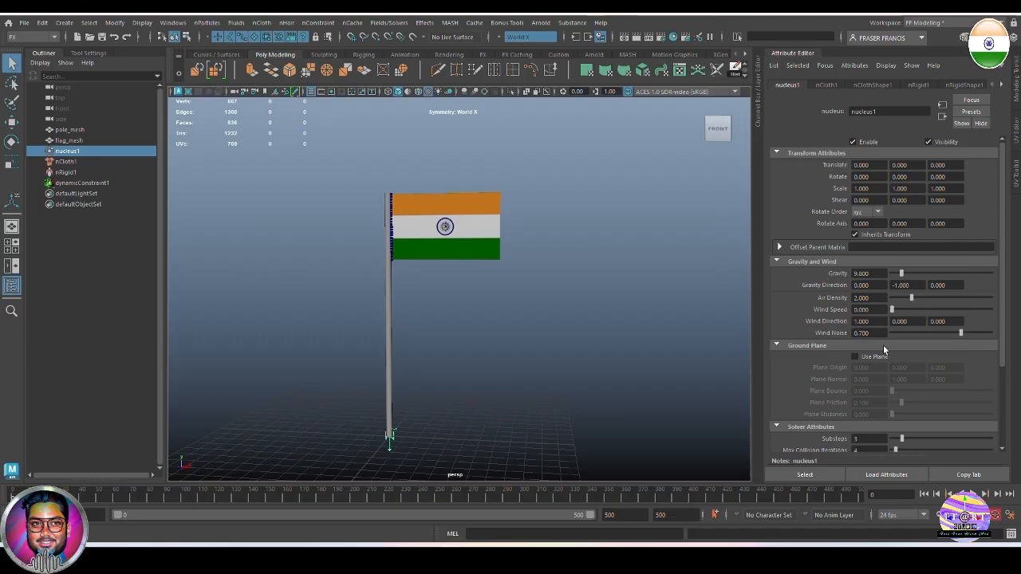
key(alt+v)
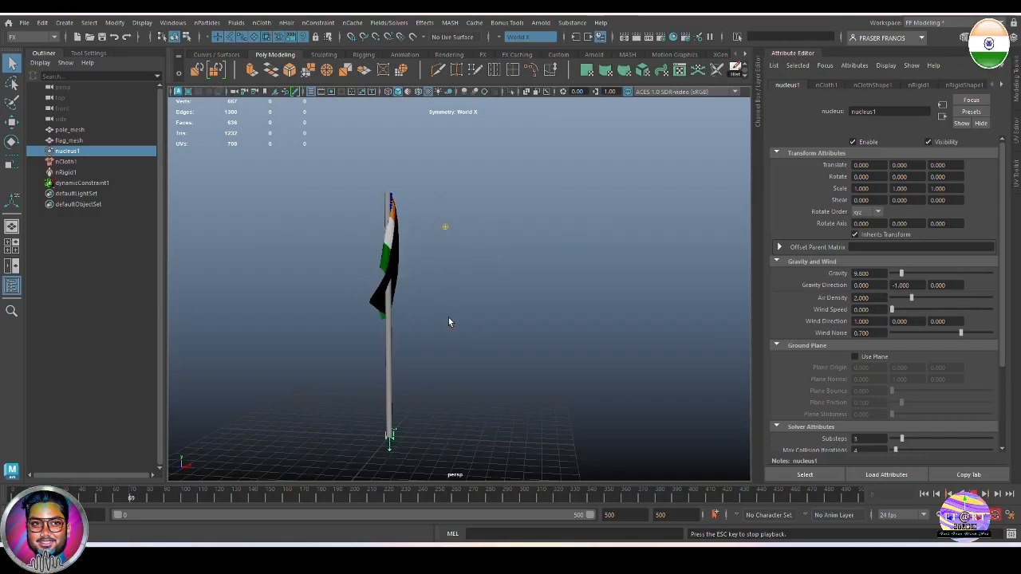
alt+drag(448, 318, 558, 323)
alt+drag(500, 305, 480, 364)
Raise the nucleus Wind Speed to about 5.68 during playback, lower it to about 2.7, and rewind the simulation.
drag(892, 309, 903, 309)
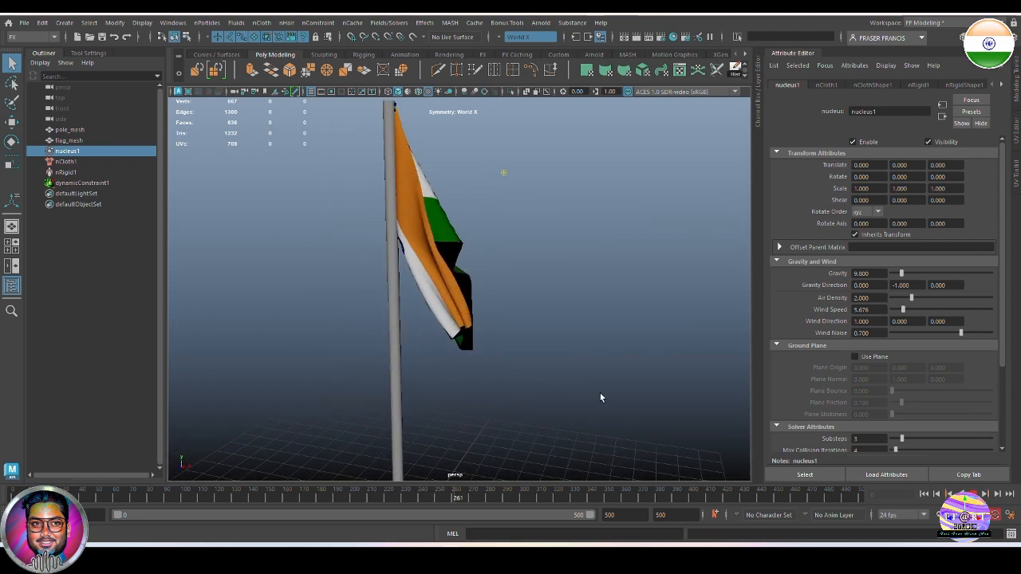
alt+drag(600, 393, 575, 375)
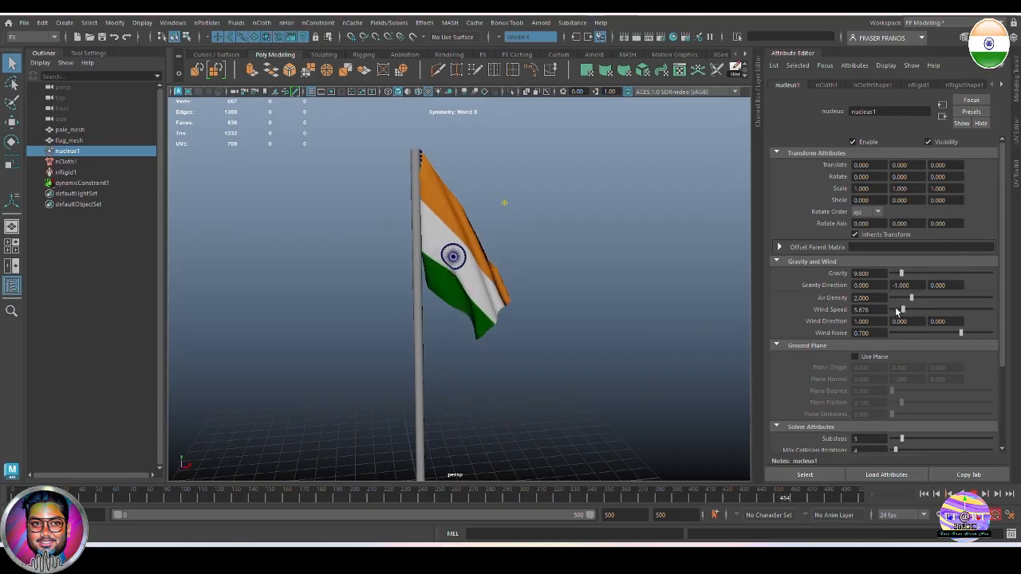
drag(902, 310, 897, 310)
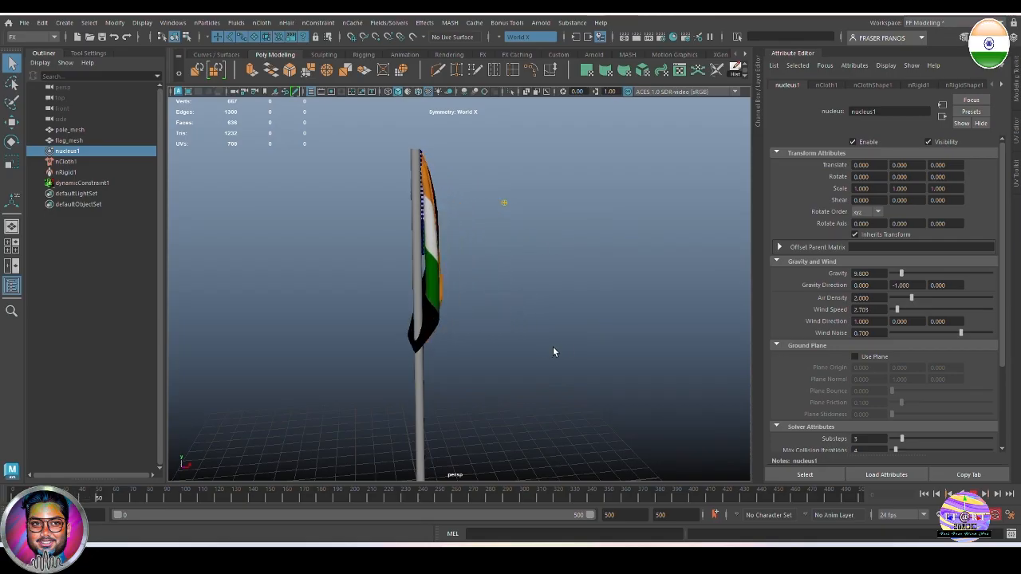
alt+drag(552, 346, 571, 349)
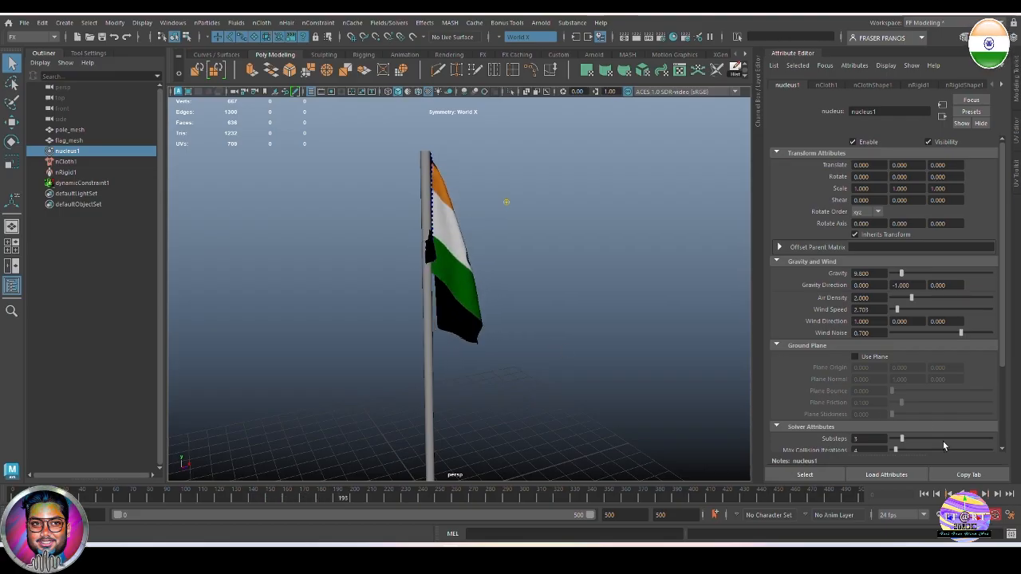
click(973, 493)
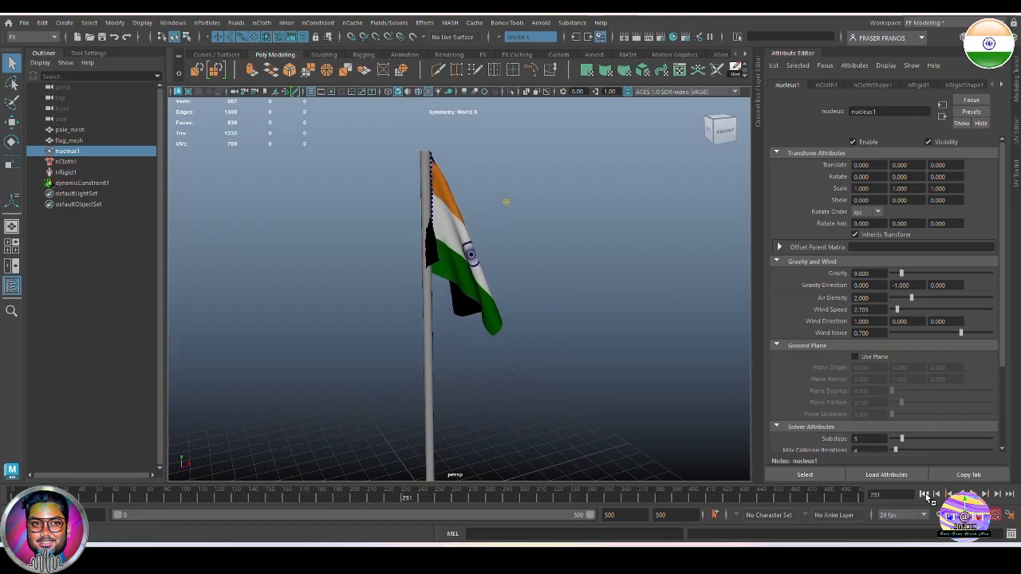
click(925, 493)
Make the pole mesh an nCloth passive collider.
click(430, 313)
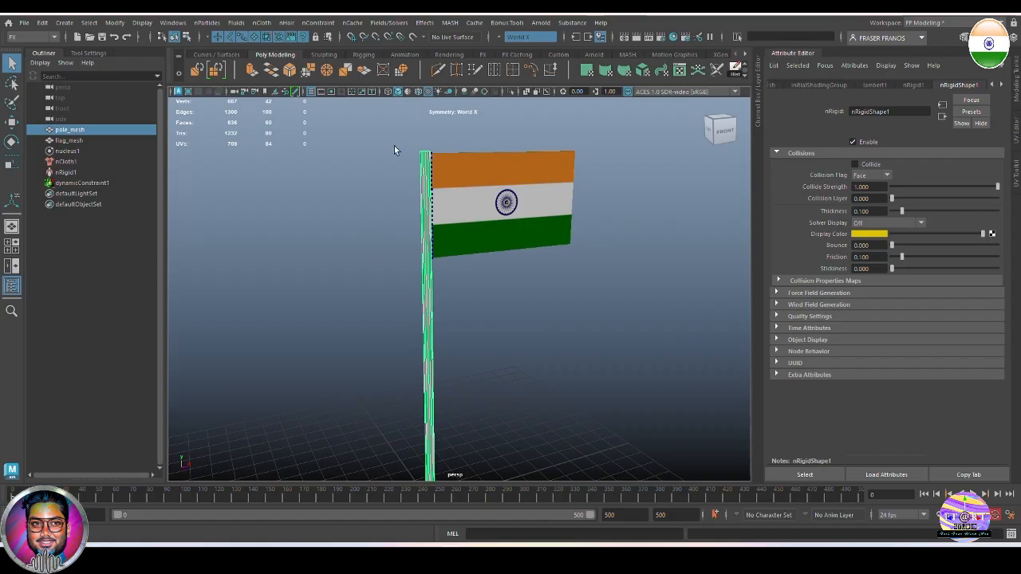
click(264, 23)
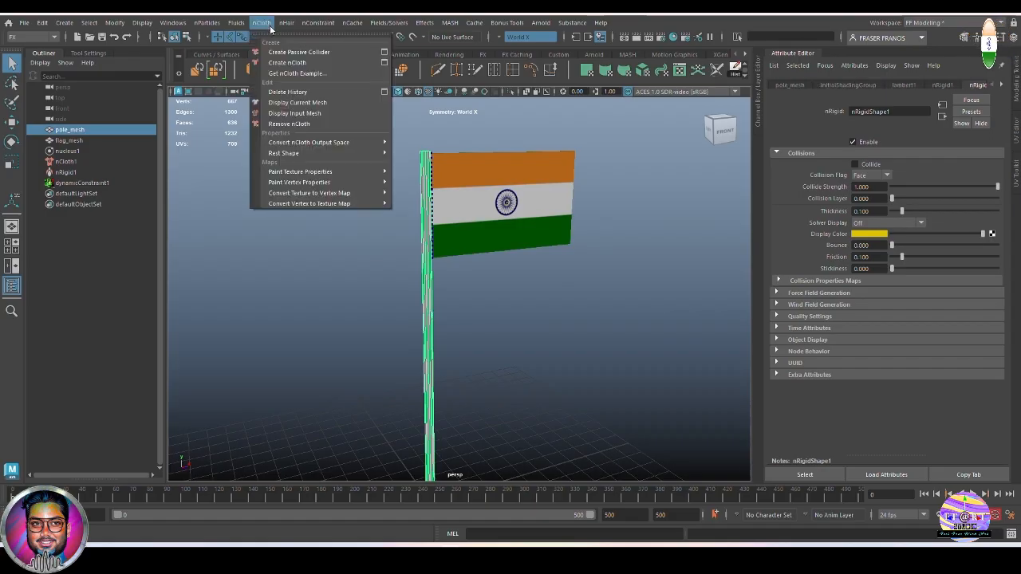
click(298, 53)
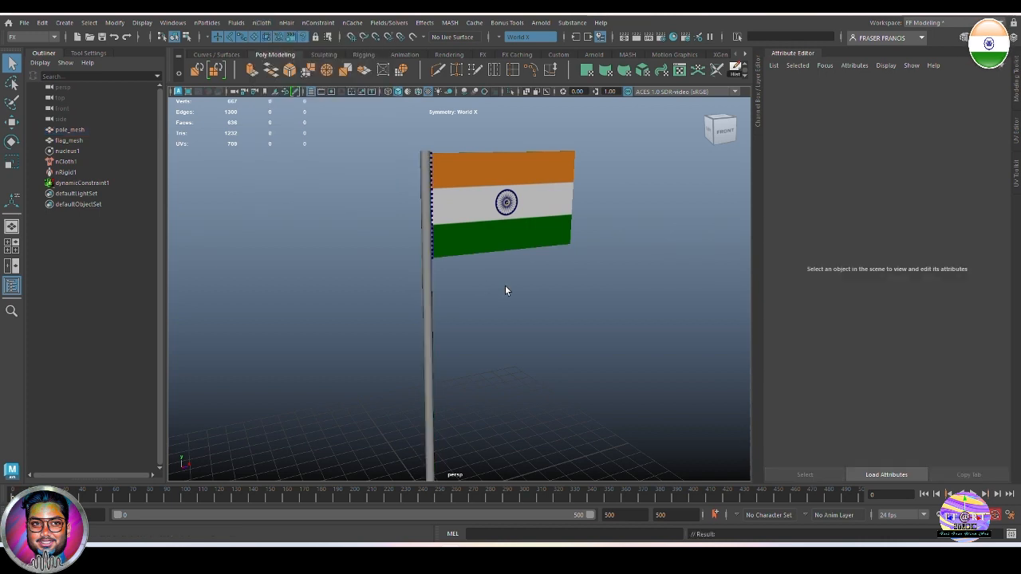
alt+drag(490, 309, 443, 311)
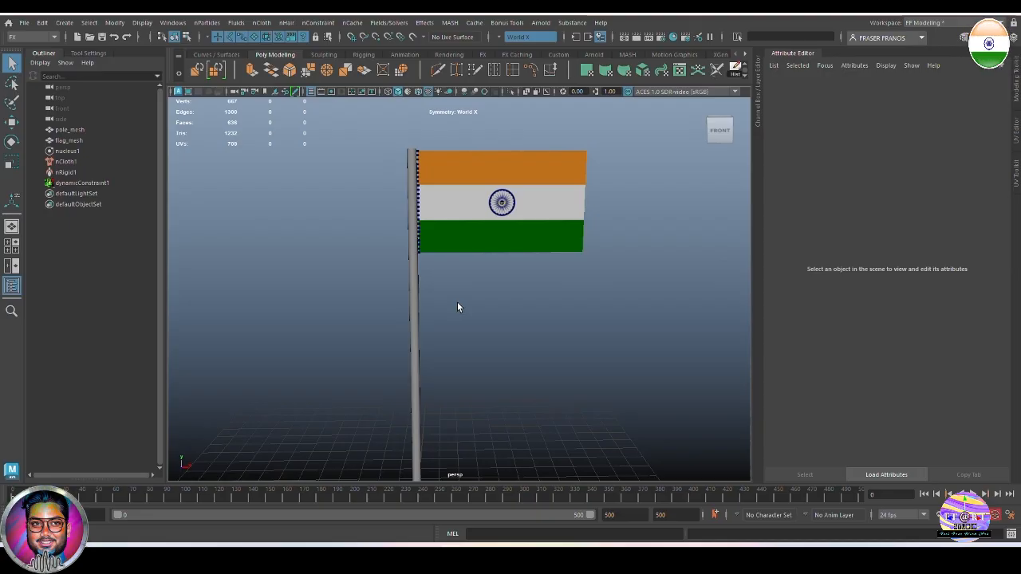
Play the simulation, examine from different angles how the flag behaves against the pole, and rewind to the start.
key(alt+v)
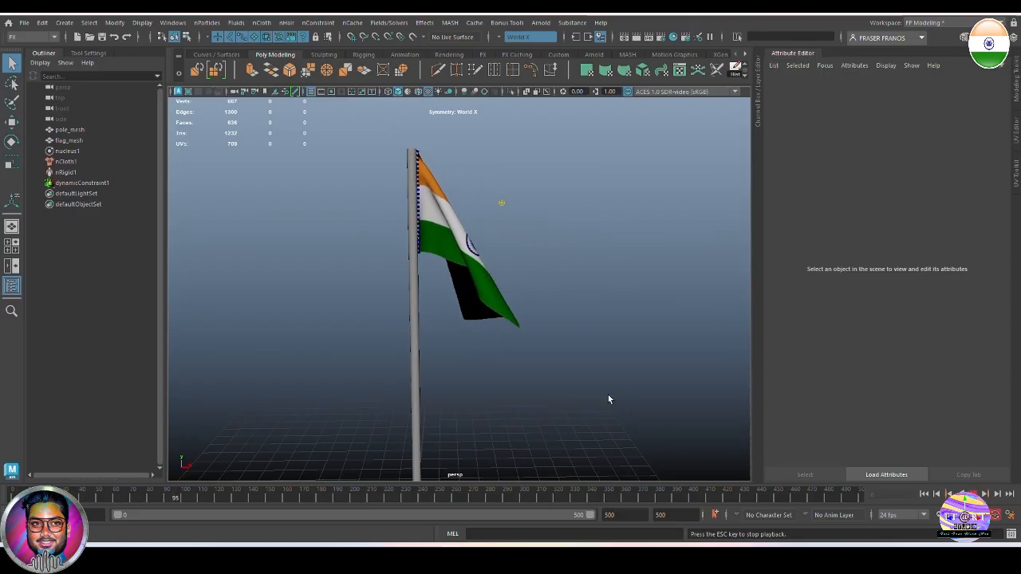
alt+drag(559, 399, 615, 402)
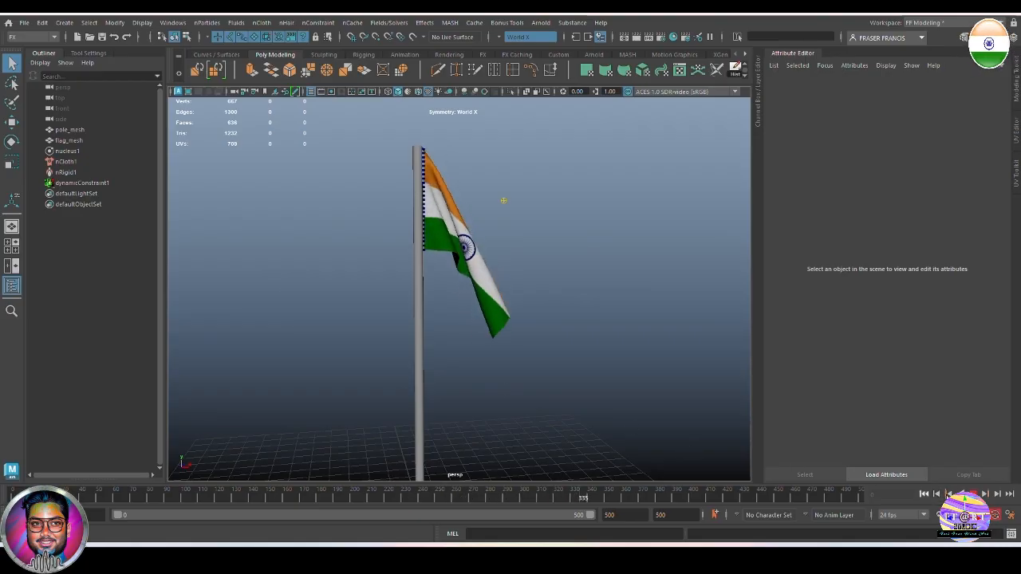
click(933, 495)
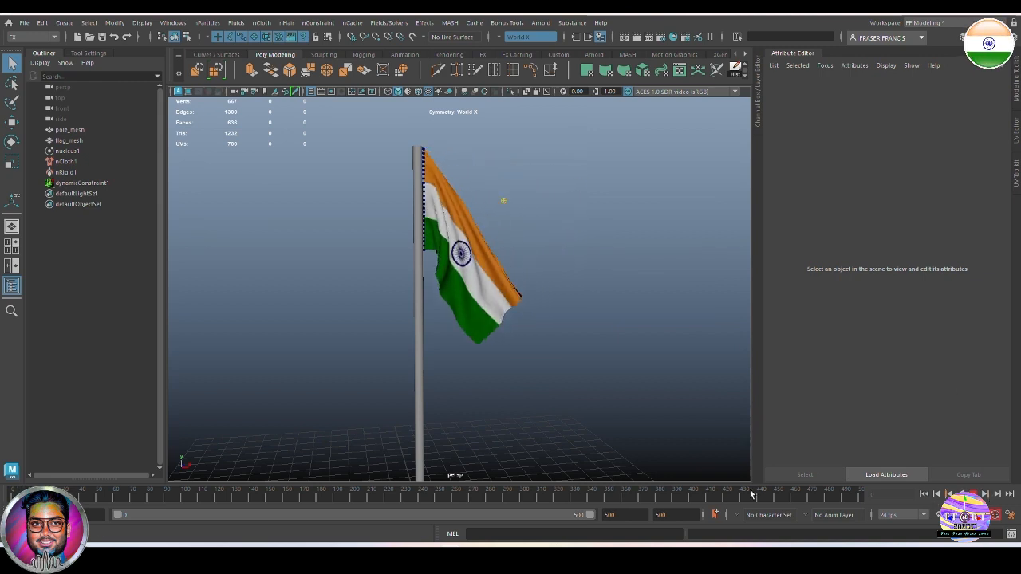
alt+drag(510, 365, 444, 362)
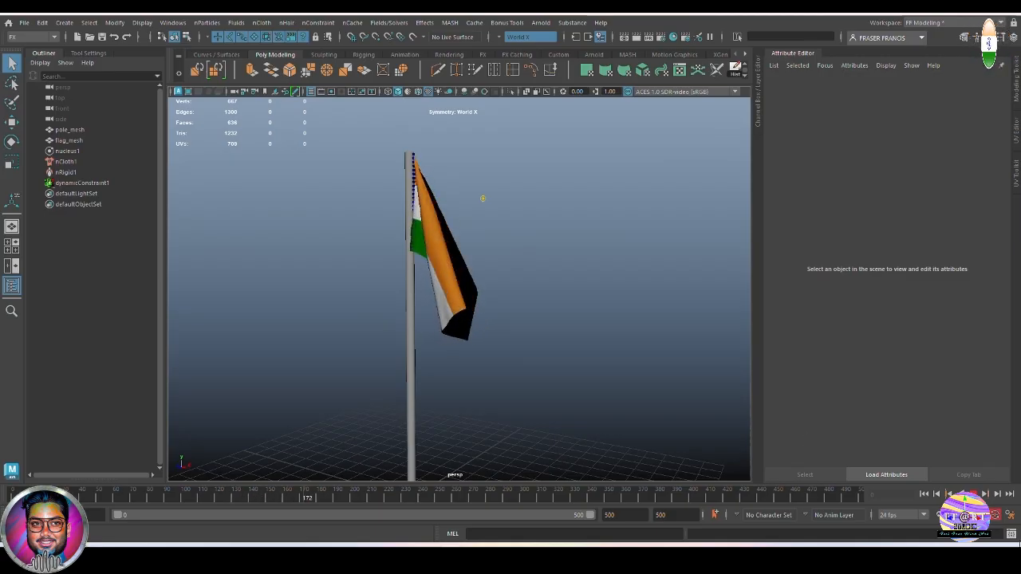
click(924, 495)
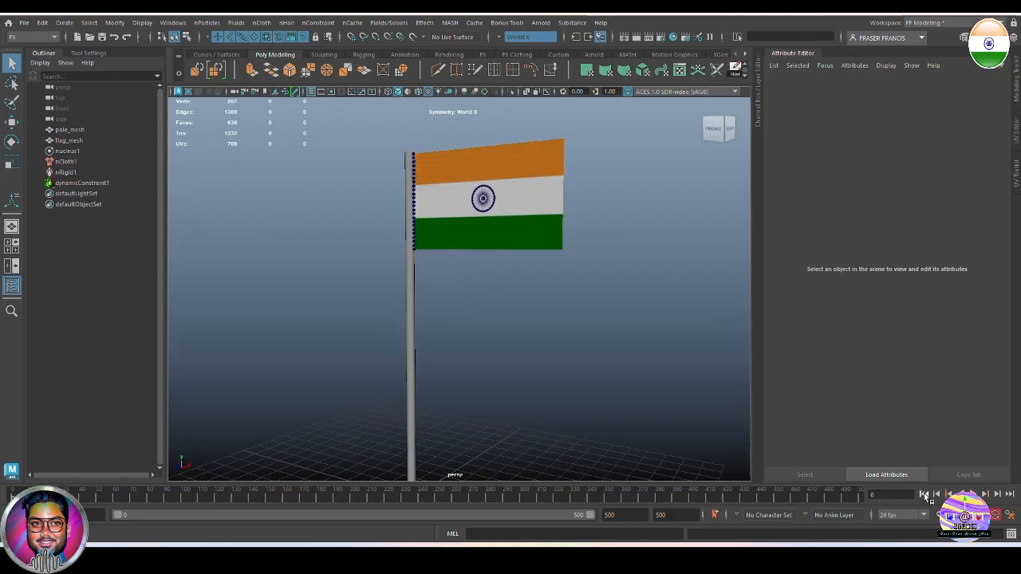
Set the nucleus Wind Speed to 12 and play the simulation to check the flag's waving.
click(506, 230)
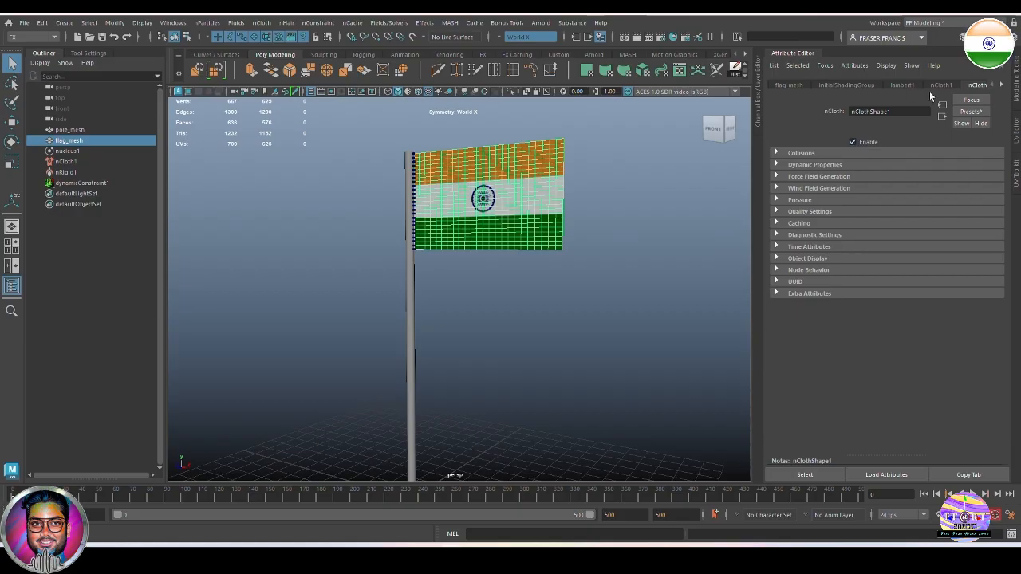
click(67, 150)
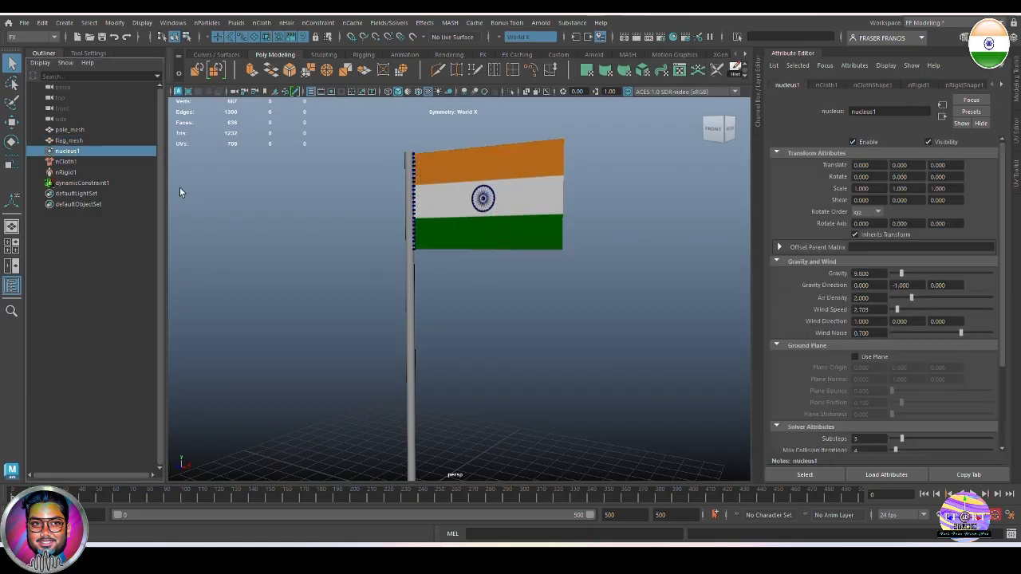
double_click(880, 309)
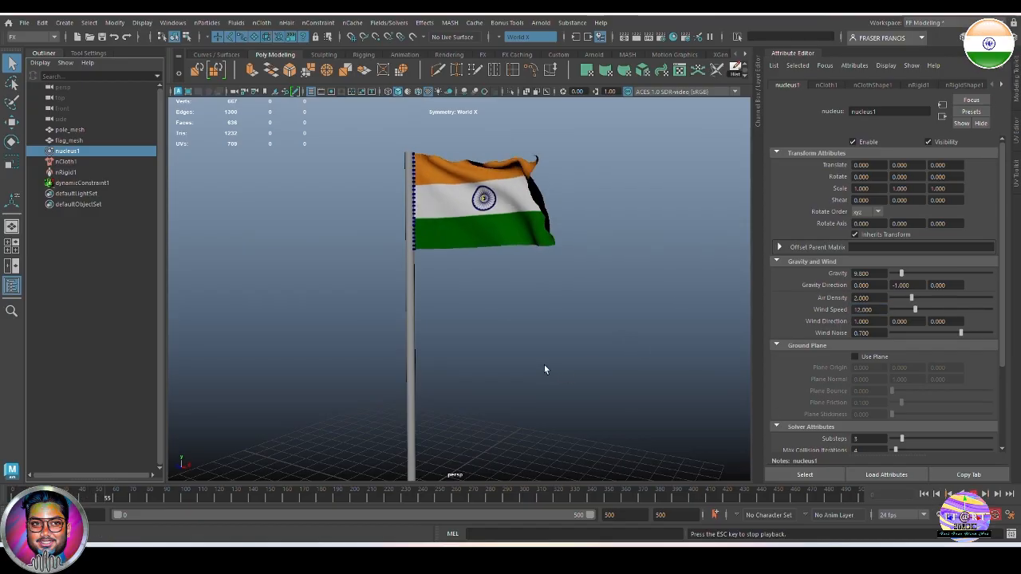
scroll(616, 373, down, 3)
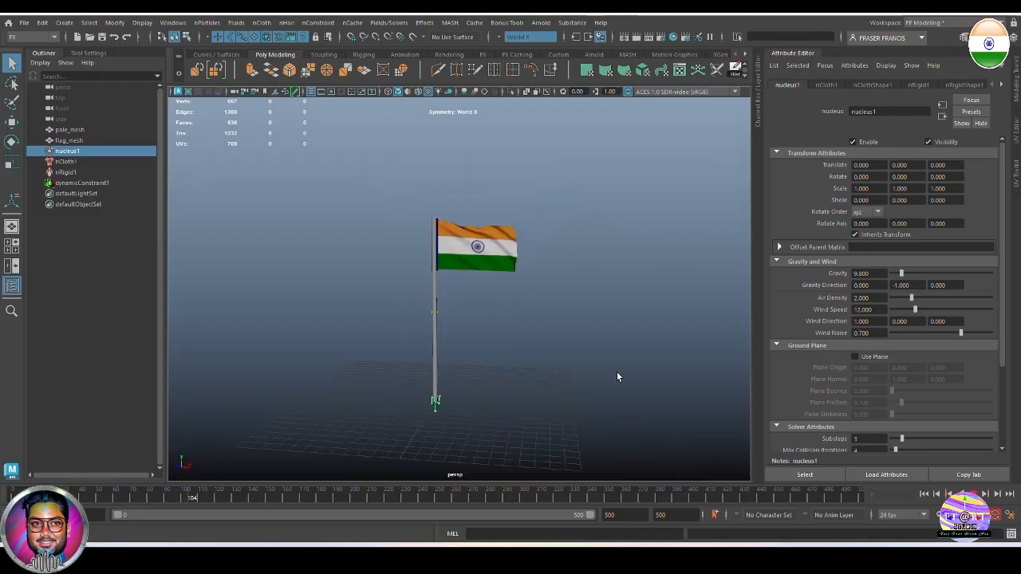
scroll(585, 373, up, 2)
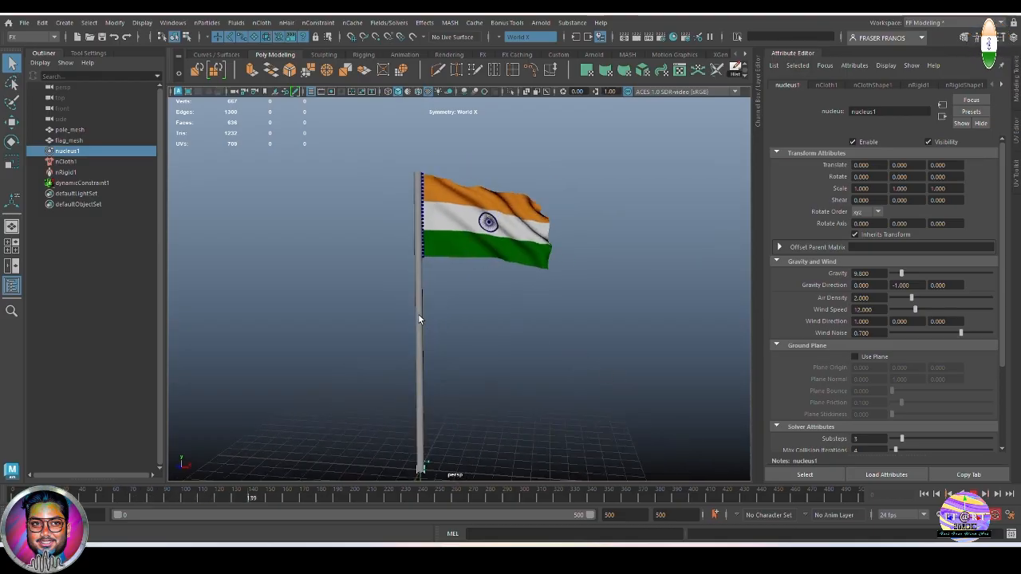
Rewind the simulation and assign a new Blinn material to the pole mesh.
click(418, 319)
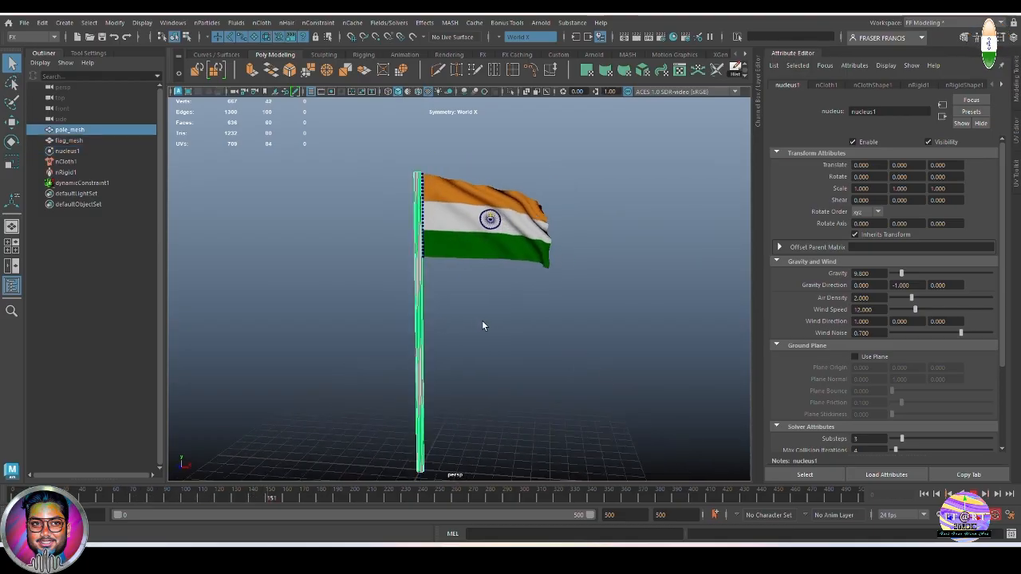
click(924, 493)
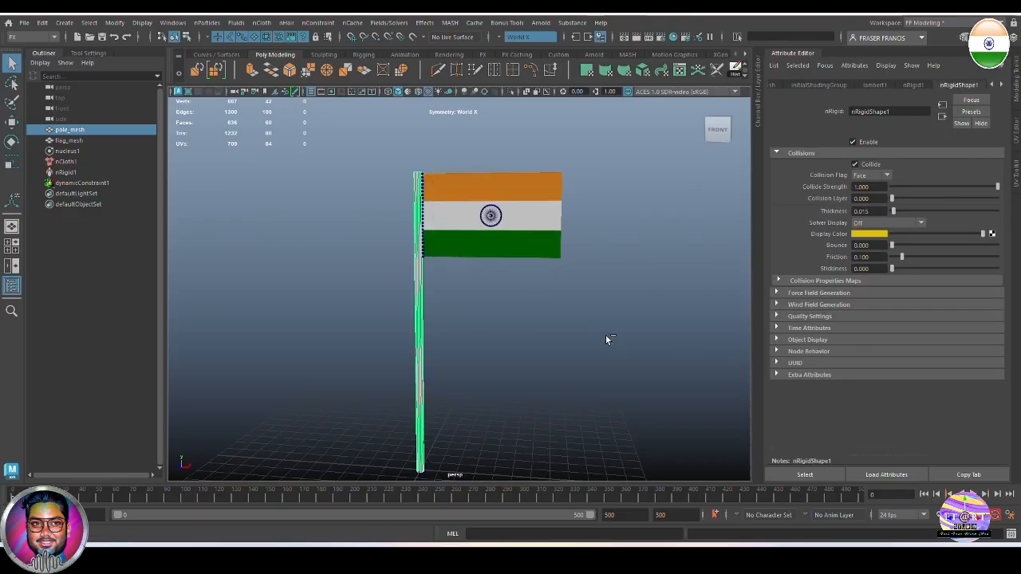
right_click(644, 204)
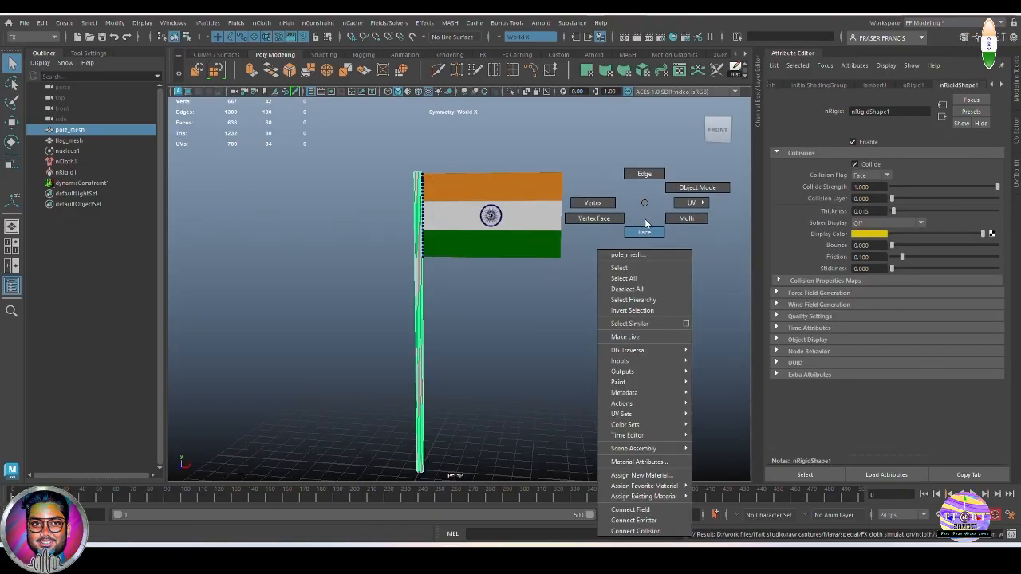
click(661, 475)
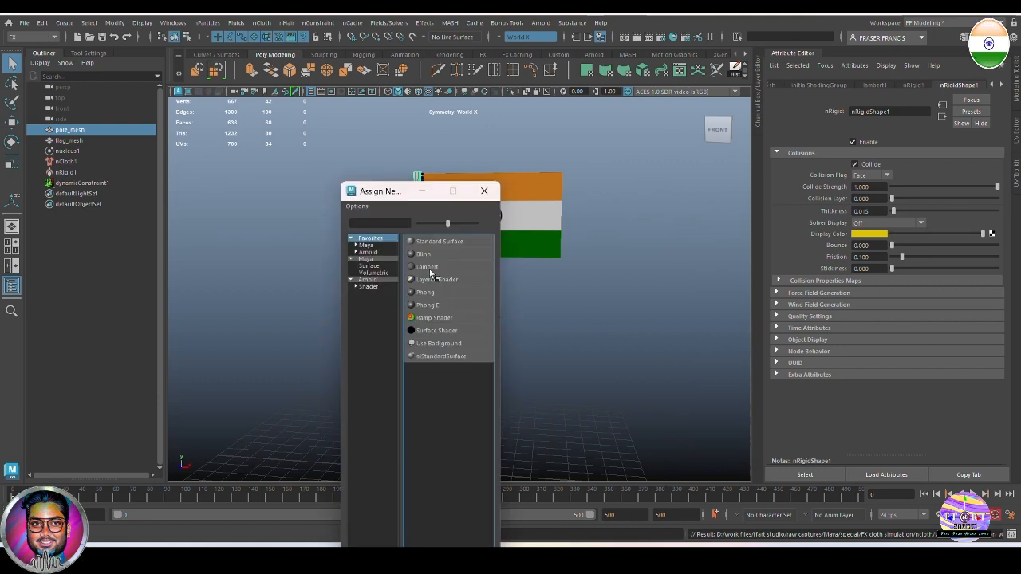
click(444, 254)
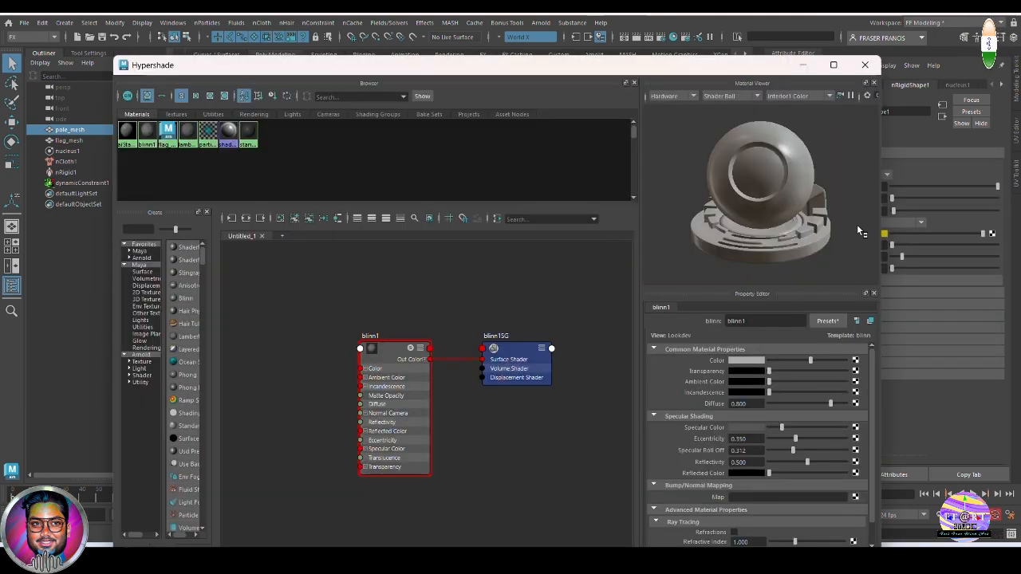
Give the pole's Blinn white Specular Color, Eccentricity 0.140, Specular Roll Off 0.783, darker Color and slightly brighter Reflected Color, then hide Hypershade and deselect.
drag(786, 429, 870, 428)
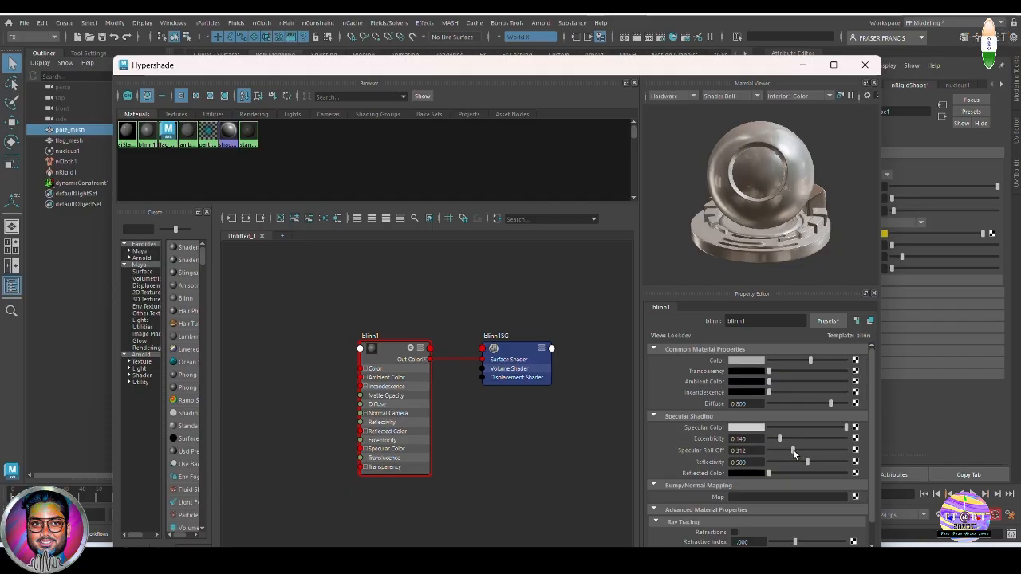
drag(793, 450, 828, 448)
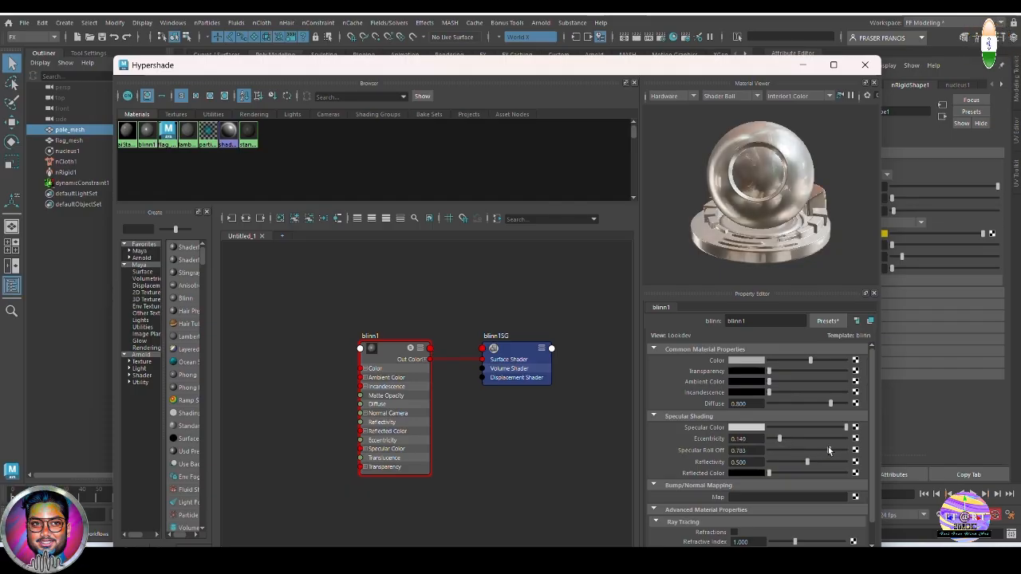
drag(805, 360, 798, 360)
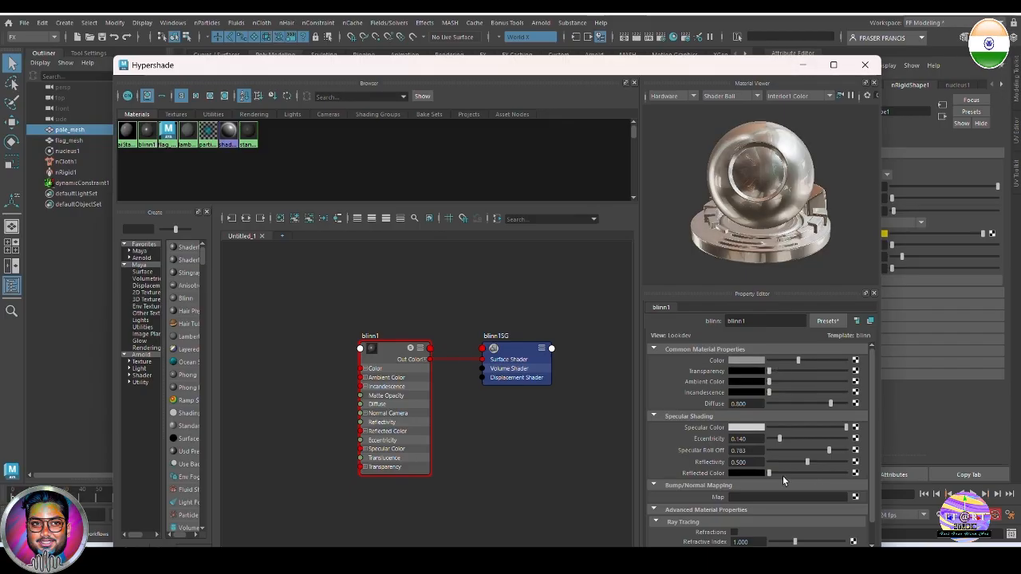
drag(767, 473, 778, 473)
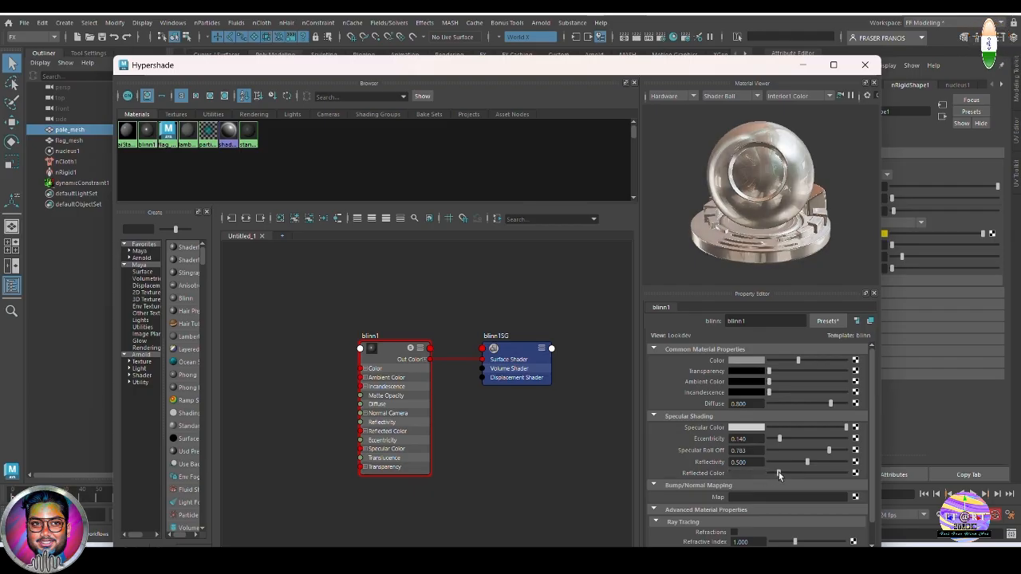
click(804, 65)
click(608, 353)
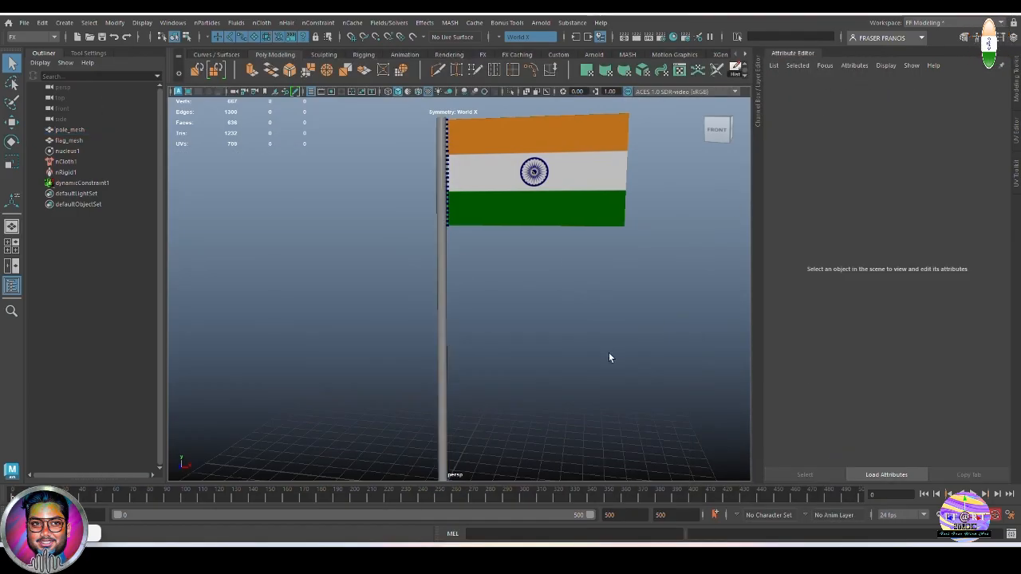
Enable Two Sided Lighting in the viewport for the flag's black back face, and check the flag and pole from both sides.
alt+drag(609, 352, 602, 319)
alt+right_drag(603, 319, 570, 363)
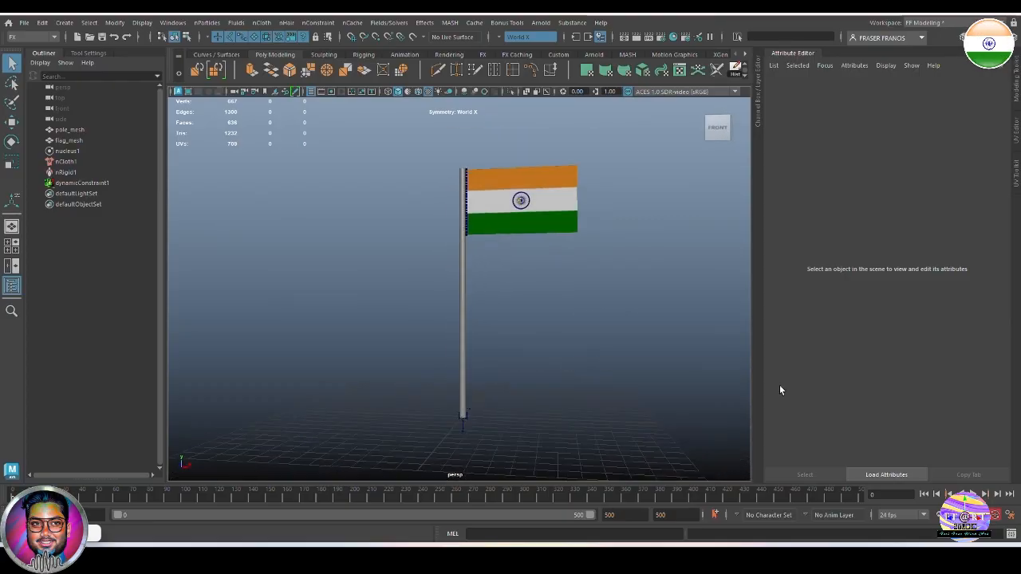
alt+middle_drag(576, 323, 613, 334)
scroll(612, 334, down, 2)
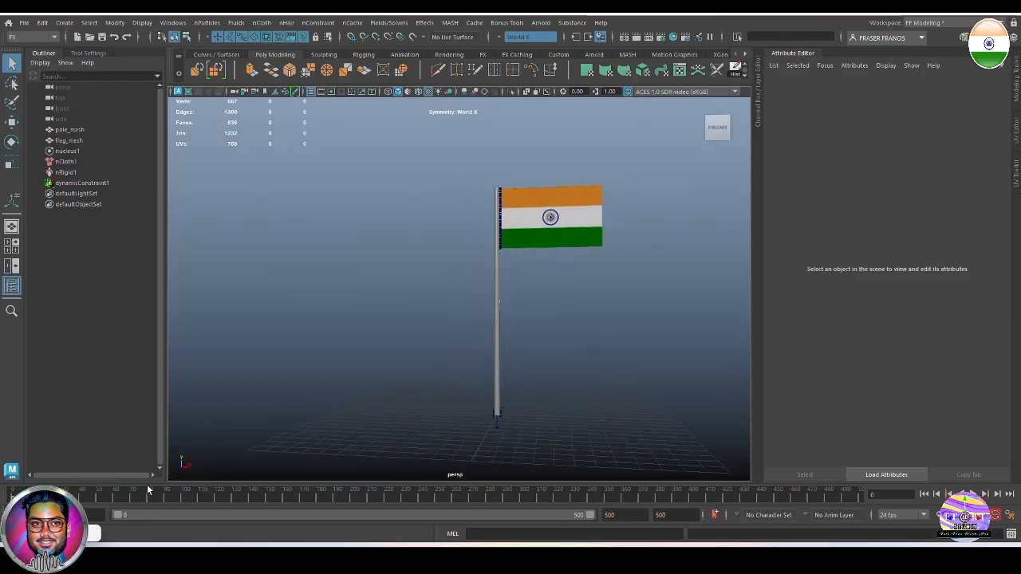
alt+drag(604, 330, 471, 338)
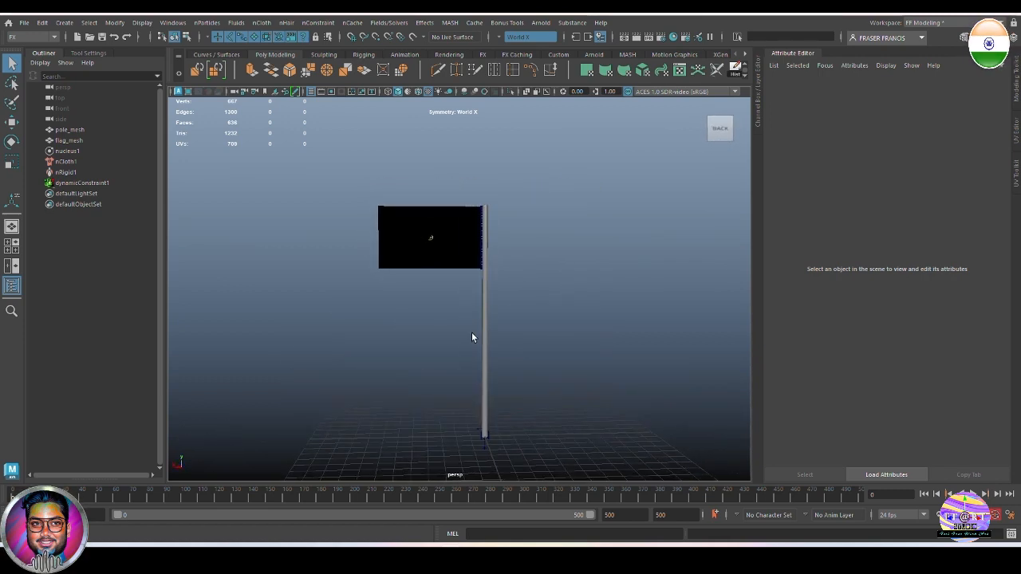
alt+drag(553, 271, 537, 274)
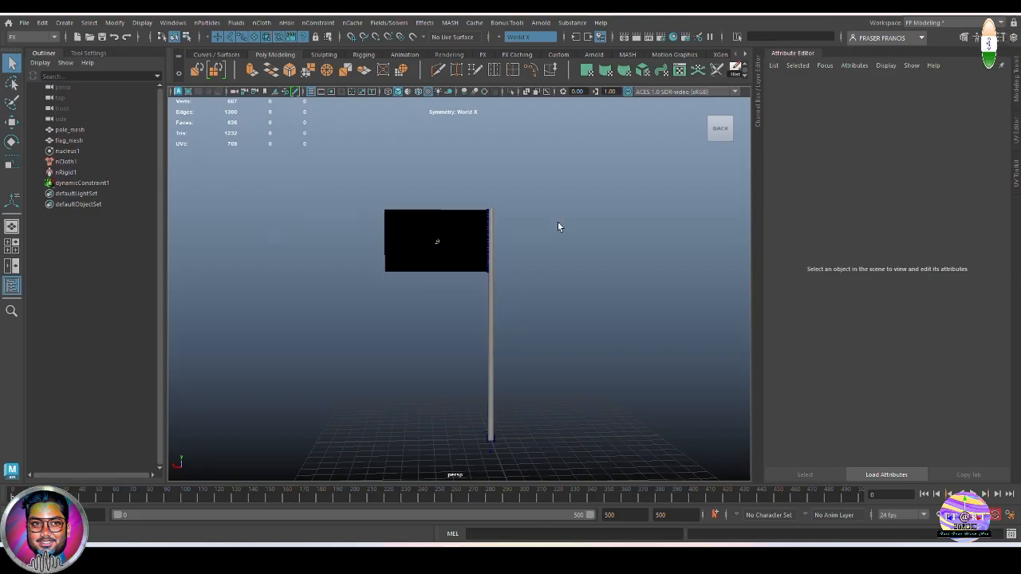
key(space)
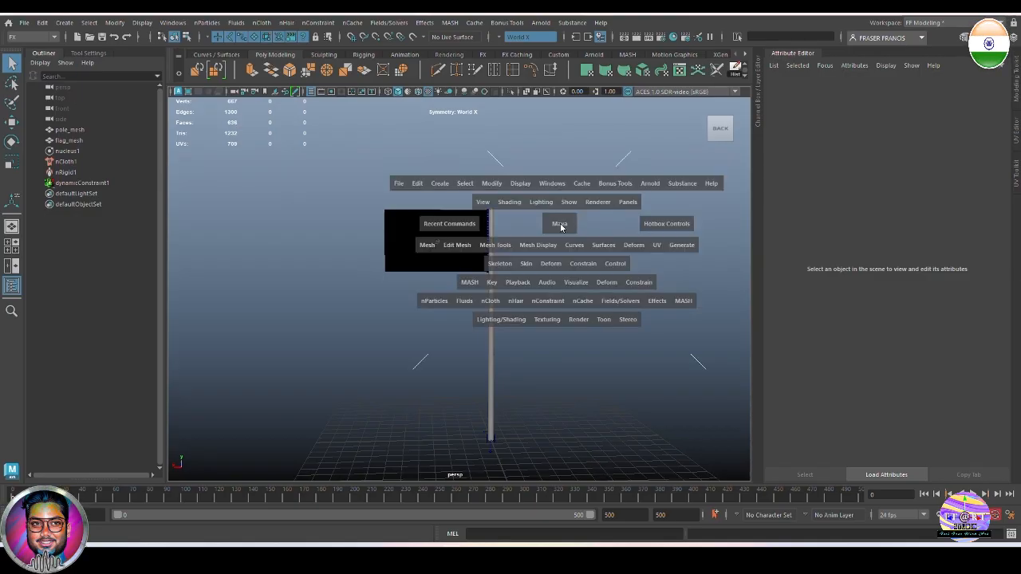
click(540, 203)
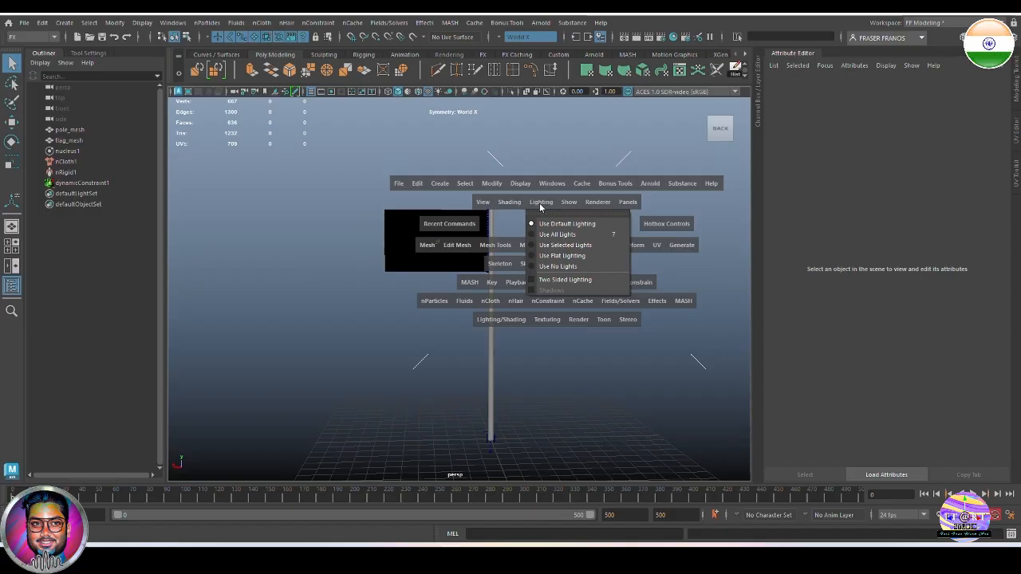
click(561, 280)
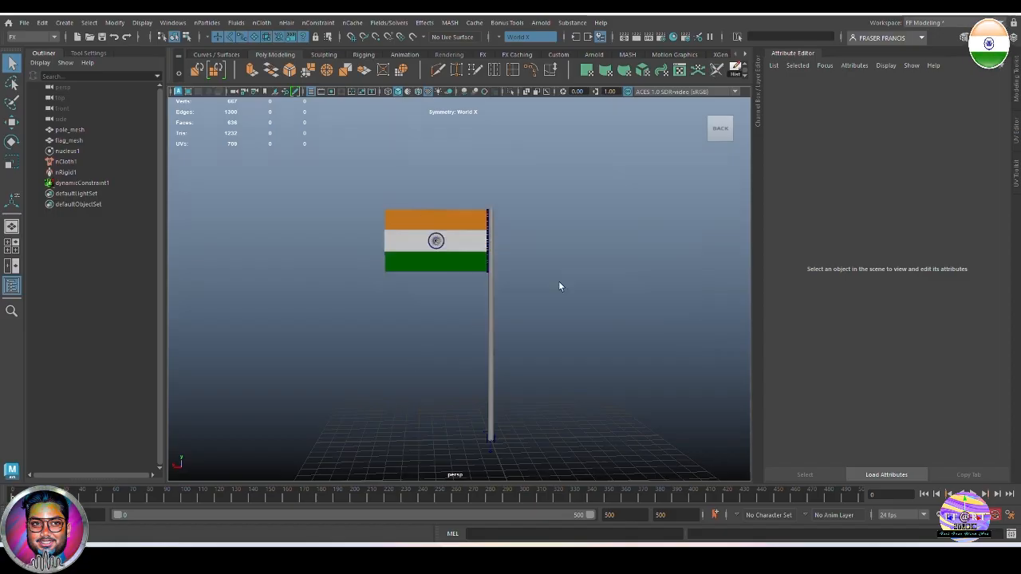
alt+drag(559, 285, 557, 344)
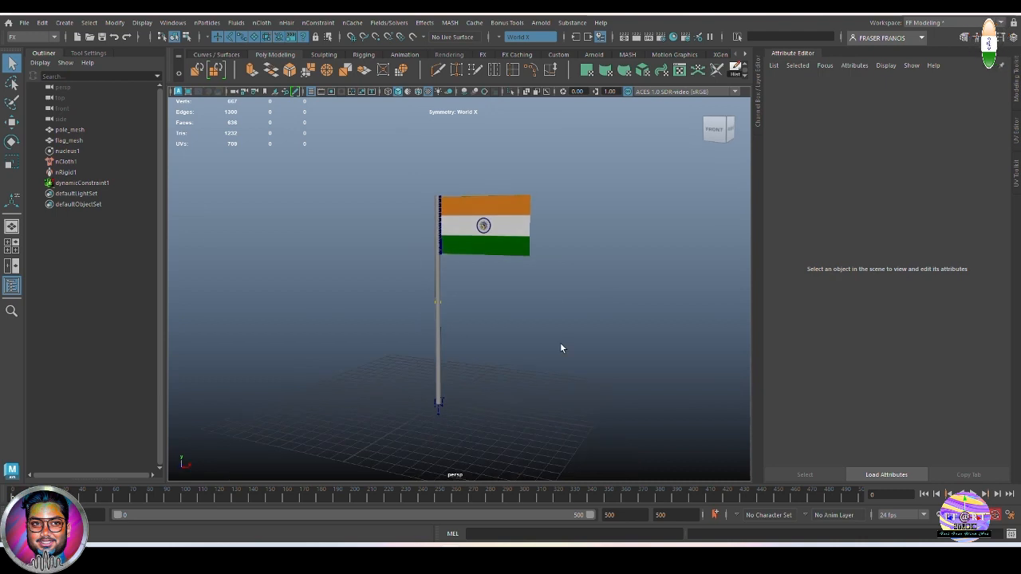
scroll(581, 344, up, 5)
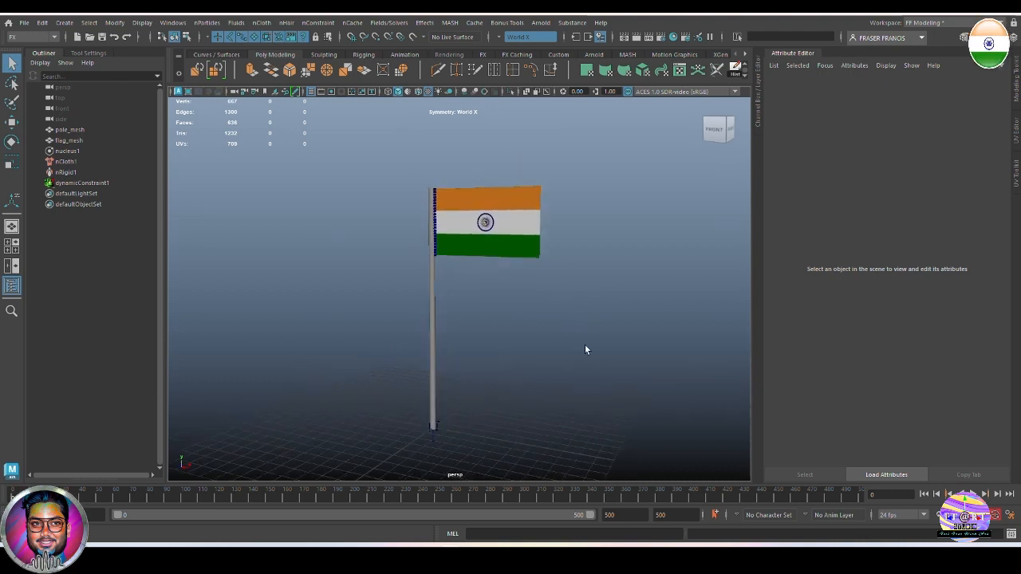
alt+middle_drag(581, 343, 574, 347)
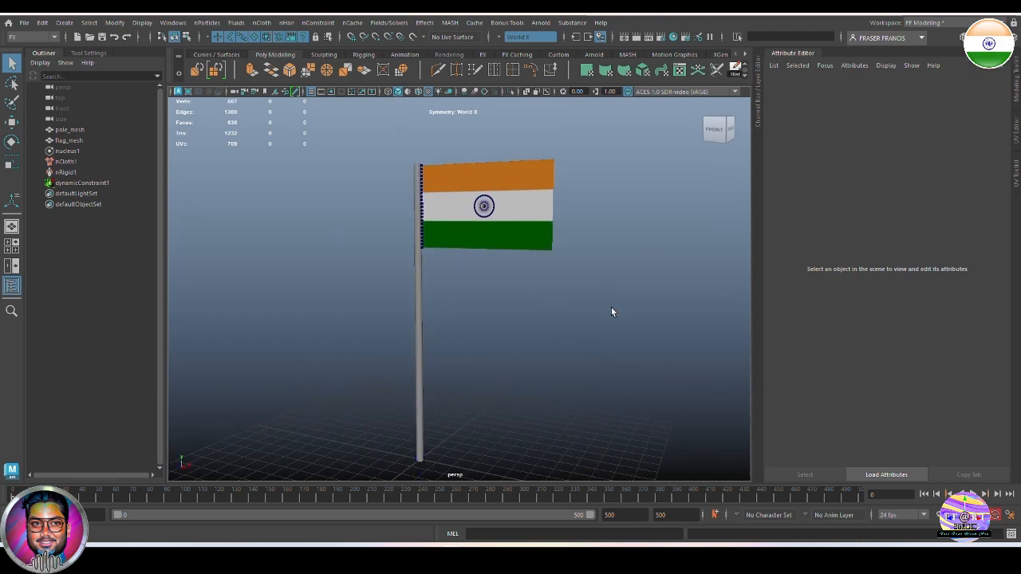